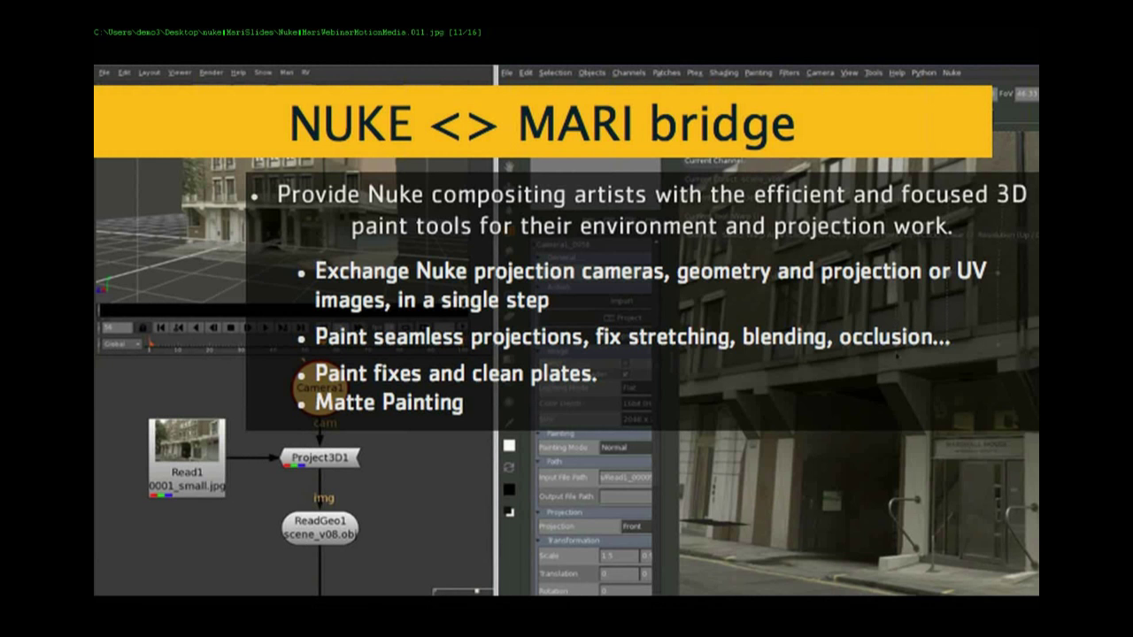
# - Switch from the slides to NukeX and look through its Mari bridge commands, including the export options
pyautogui.hotkey('alt', 'Tab')
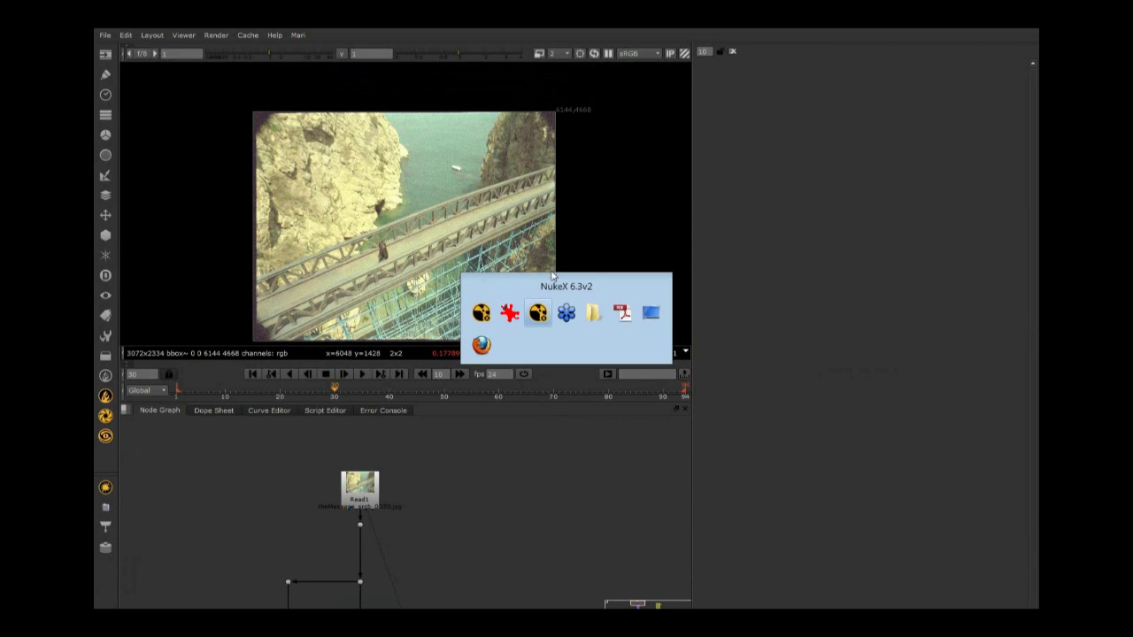
pyautogui.hotkey('alt', 'Tab')
pyautogui.hotkey('alt', 'Tab')
pyautogui.hotkey('alt', 'Tab')
pyautogui.hotkey('alt', 'Tab')
pyautogui.hotkey('alt', 'Tab')
pyautogui.hotkey('alt', 'Tab')
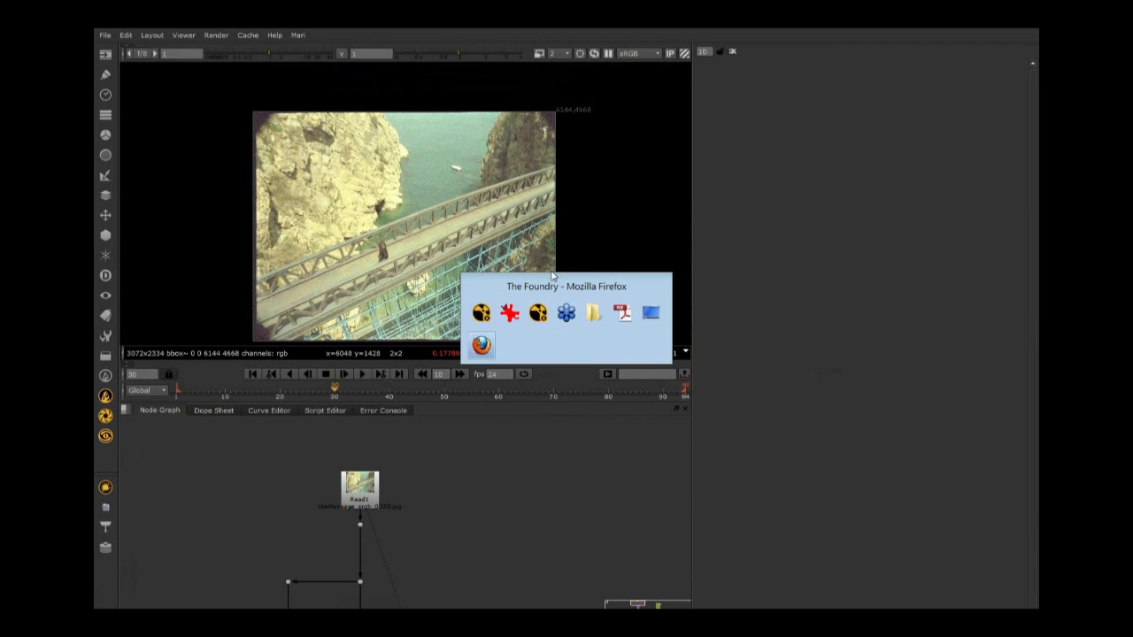
pyautogui.click(299, 36)
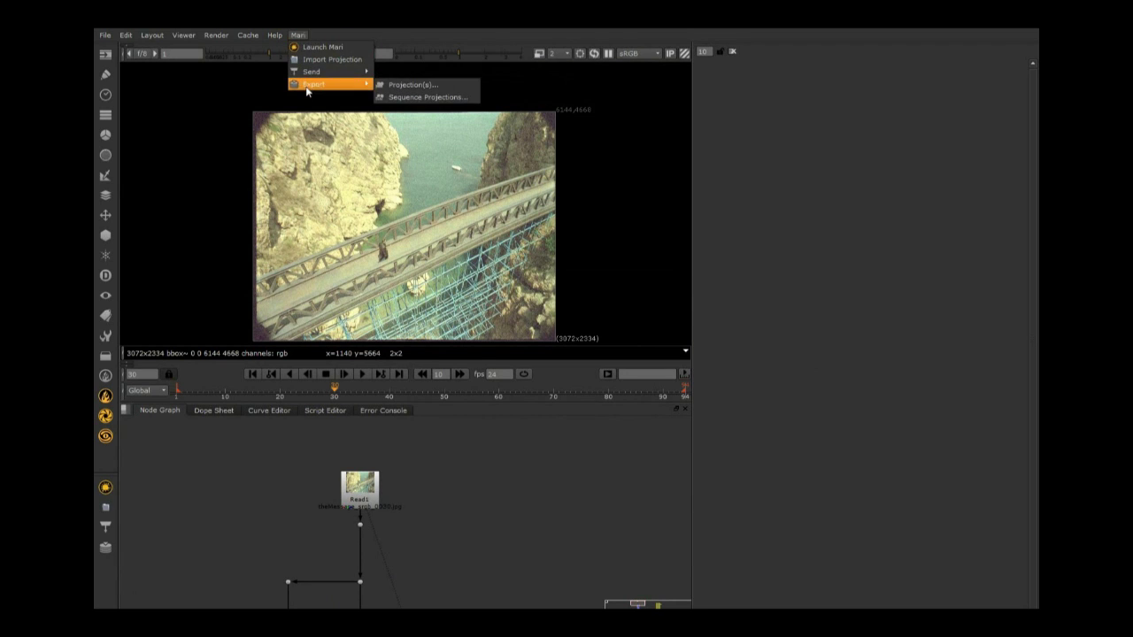
pyautogui.click(239, 224)
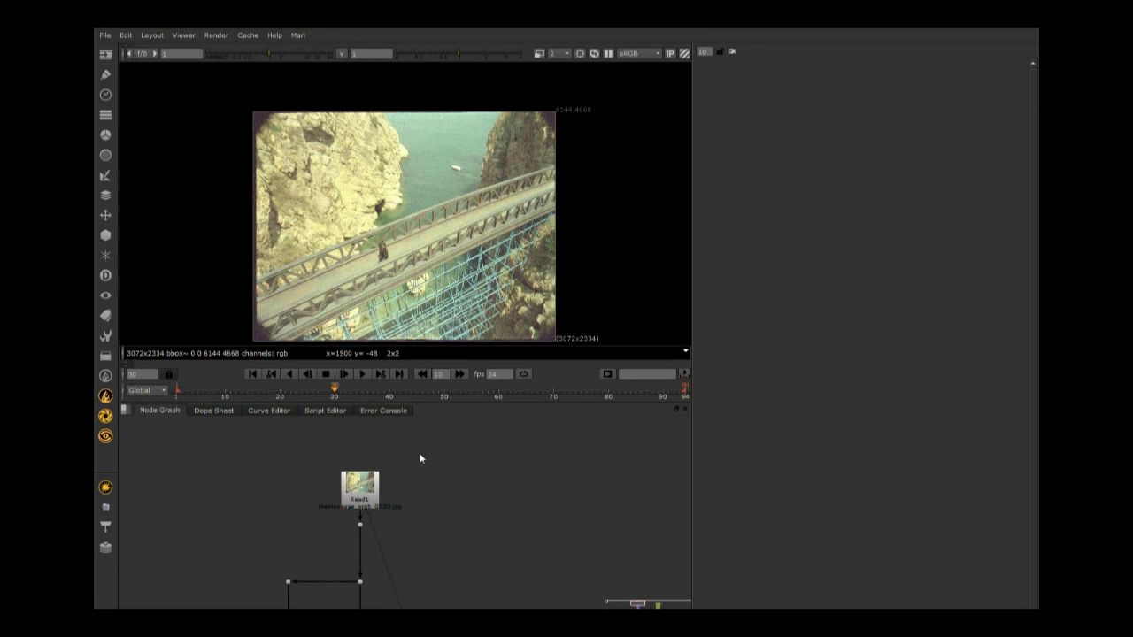
# - Open the project settings and show their Mari page with the command port, host and launch path
pyautogui.press('s')
pyautogui.hotkey('ctrl', 'p')
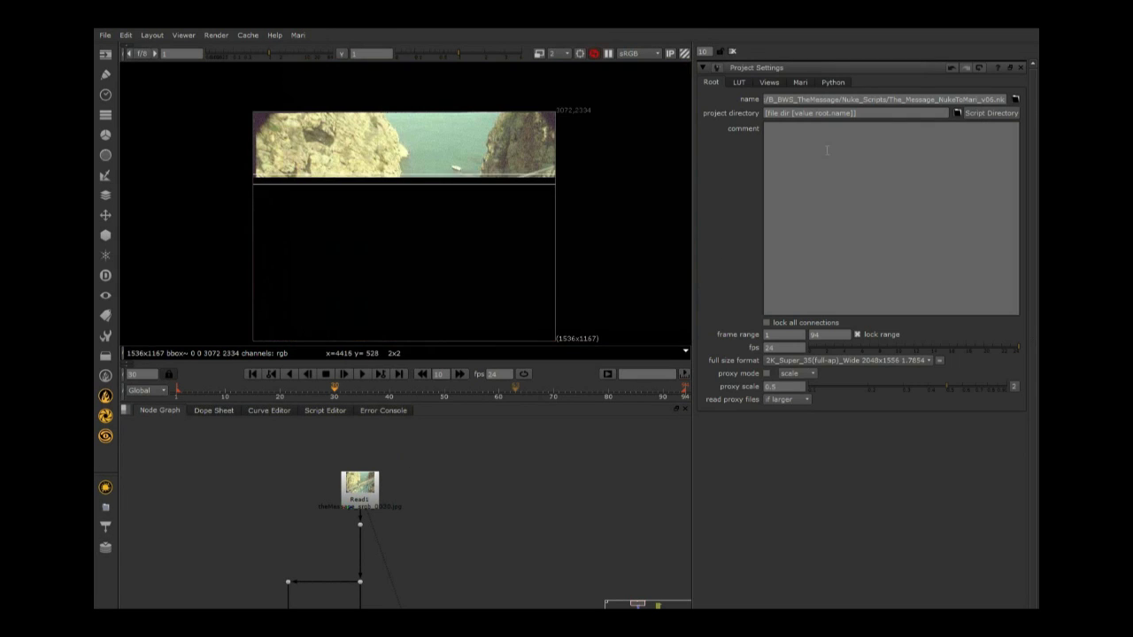
pyautogui.click(800, 82)
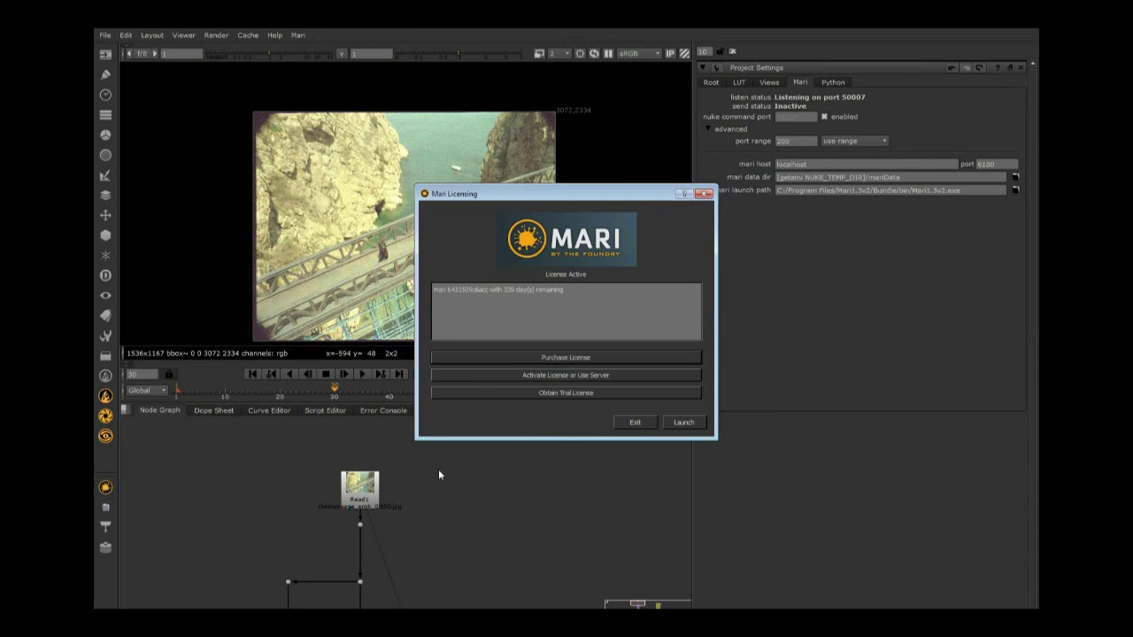
# - Start Mari from its licensing dialog and look over the Nuke bridge commands it offers
pyautogui.click(678, 423)
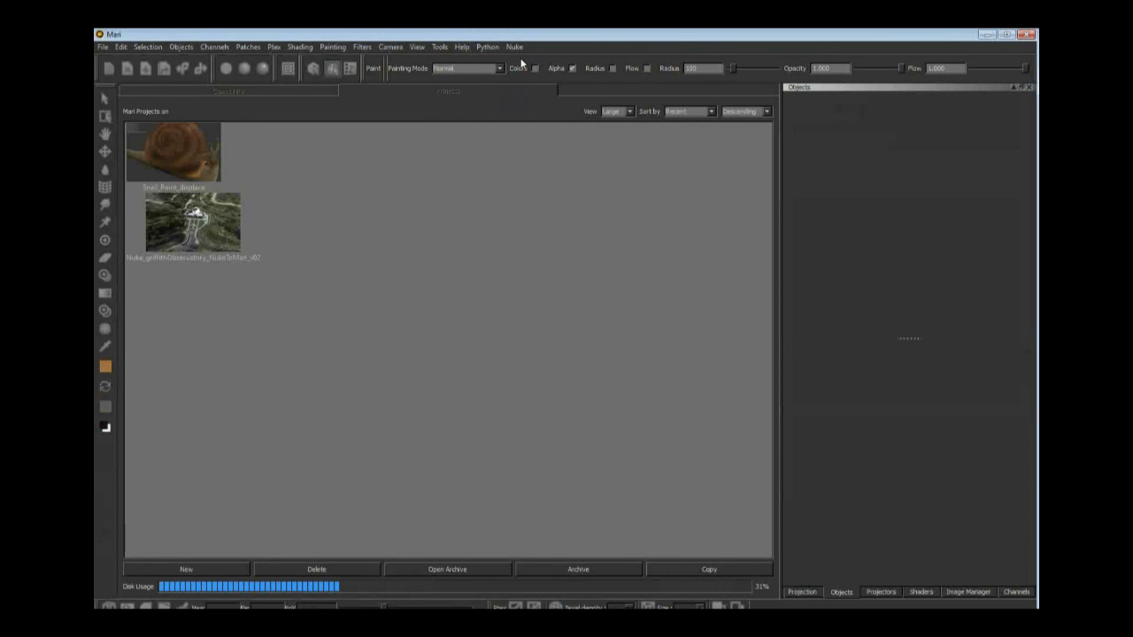
pyautogui.click(519, 47)
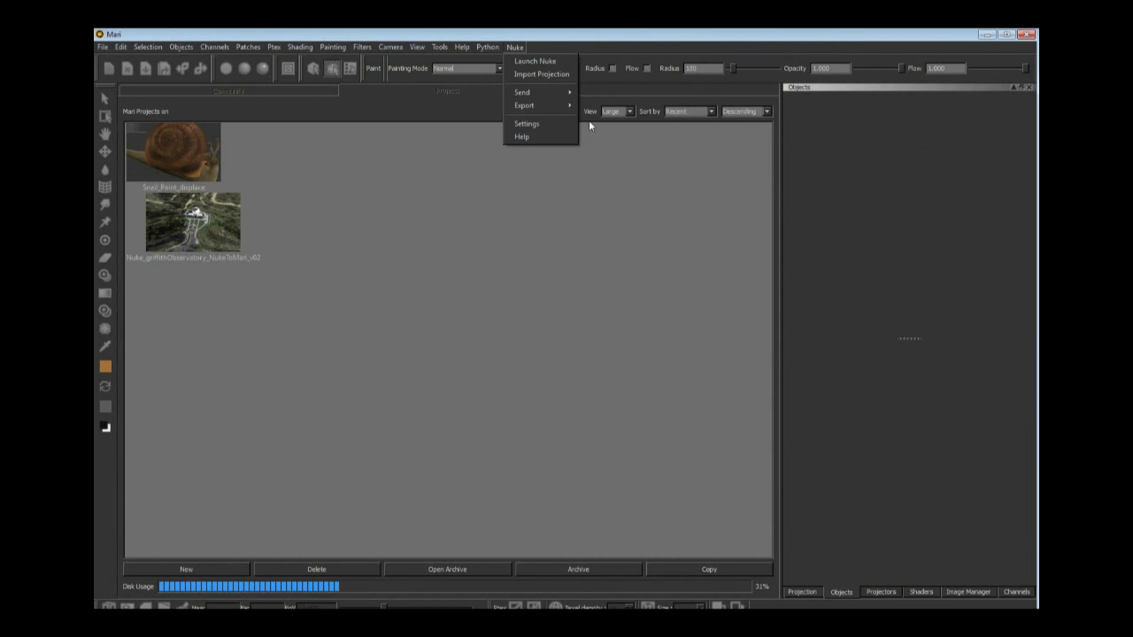
pyautogui.click(634, 201)
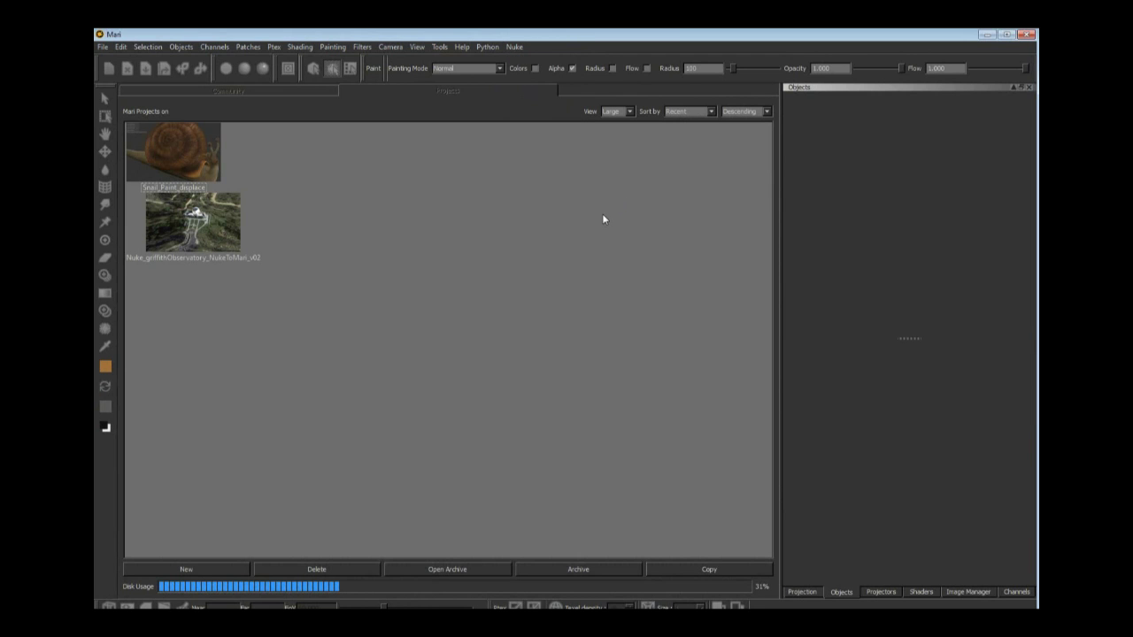
# - Switch to the Windows Explorer window on Program Files and open the Mari1.3v2 folder
pyautogui.hotkey('alt', 'Tab')
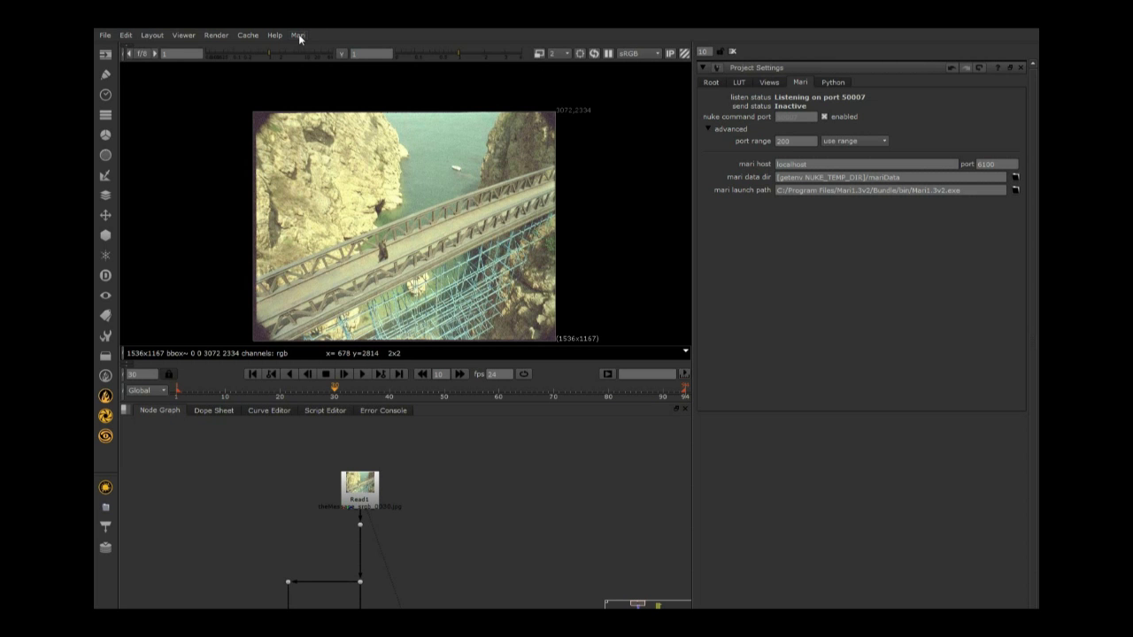
pyautogui.hotkey('alt', 'Tab')
pyautogui.hotkey('alt', 'Tab')
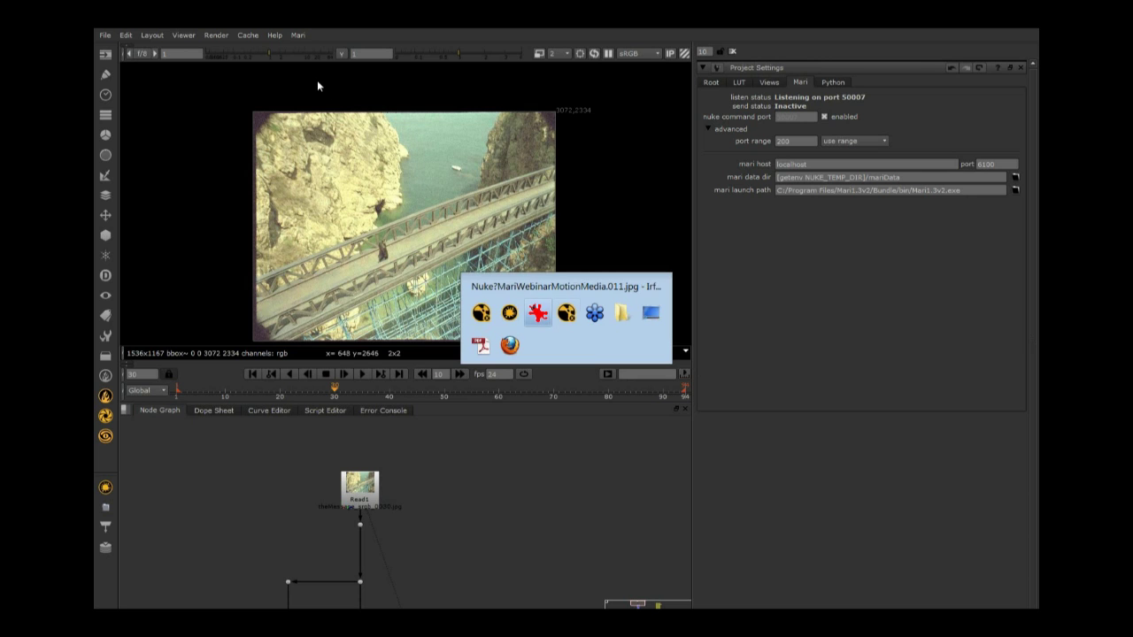
pyautogui.hotkey('alt', 'Tab')
pyautogui.hotkey('alt', 'Tab')
pyautogui.hotkey('alt', 'Tab')
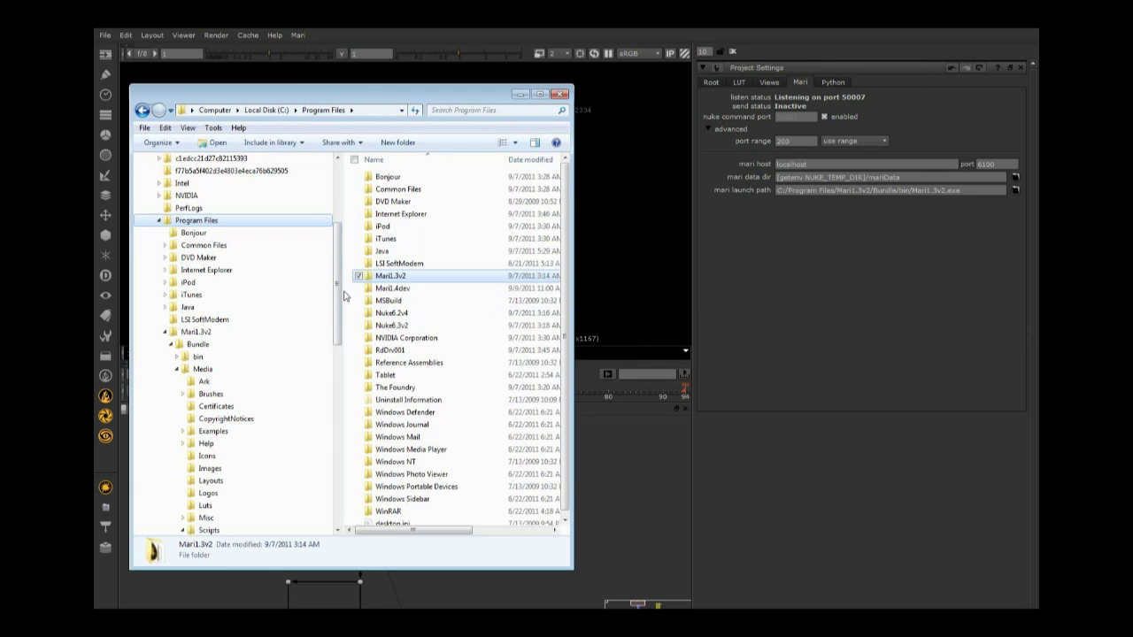
pyautogui.click(404, 278)
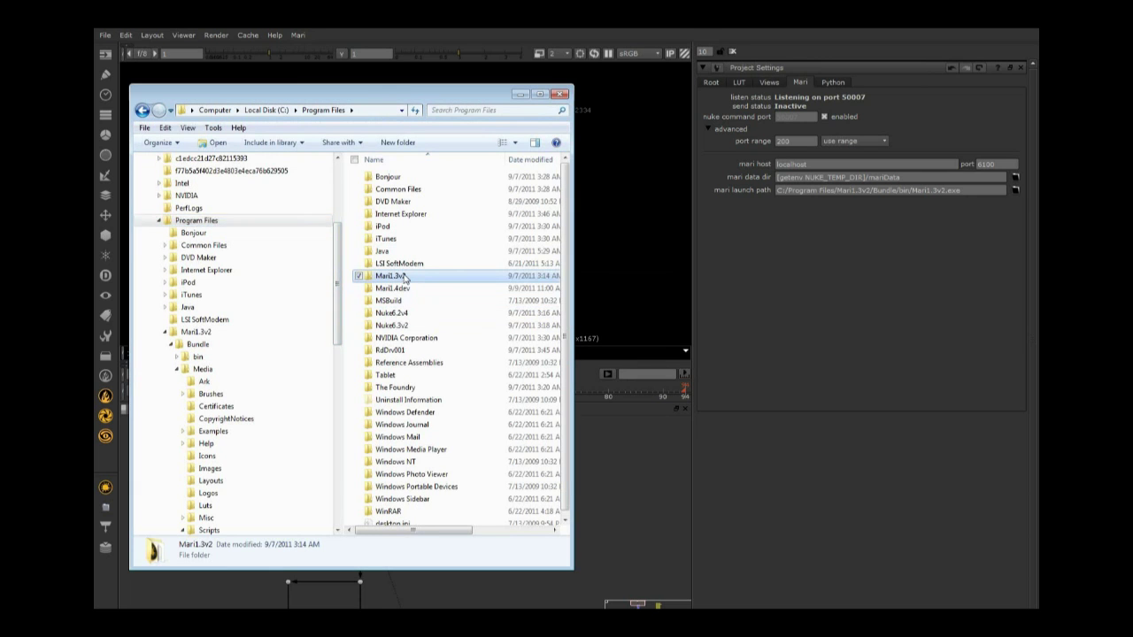
pyautogui.doubleClick(404, 277)
# - Browse to Bundle\Media\Scripts\Nuke inside the Mari1.3v2 folder and select all the bridge files there
pyautogui.doubleClick(397, 178)
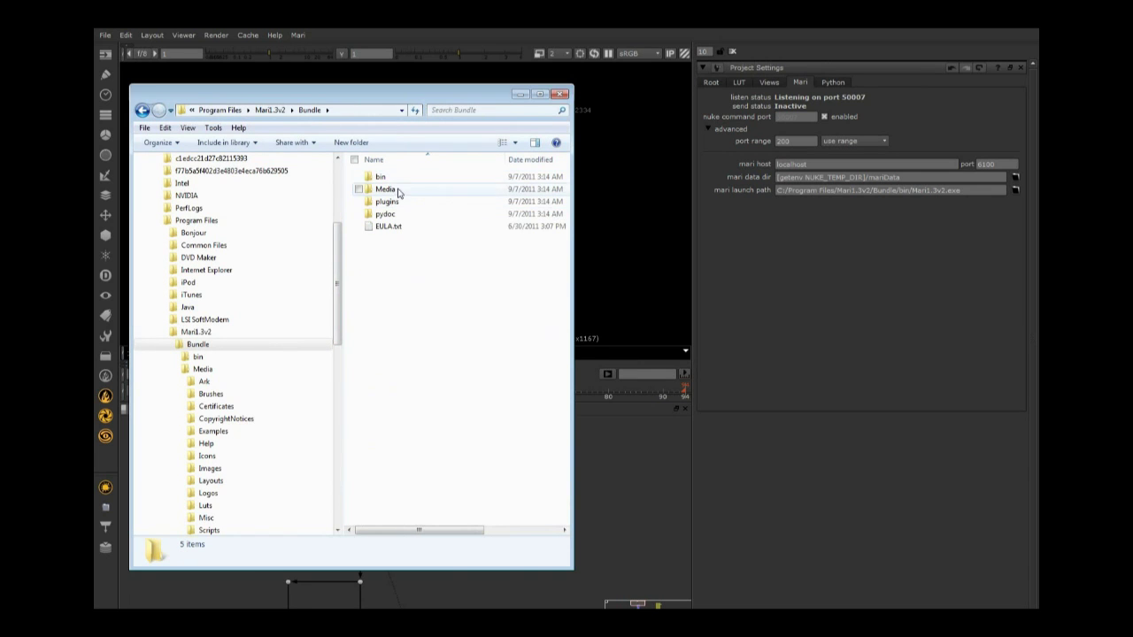
pyautogui.doubleClick(398, 190)
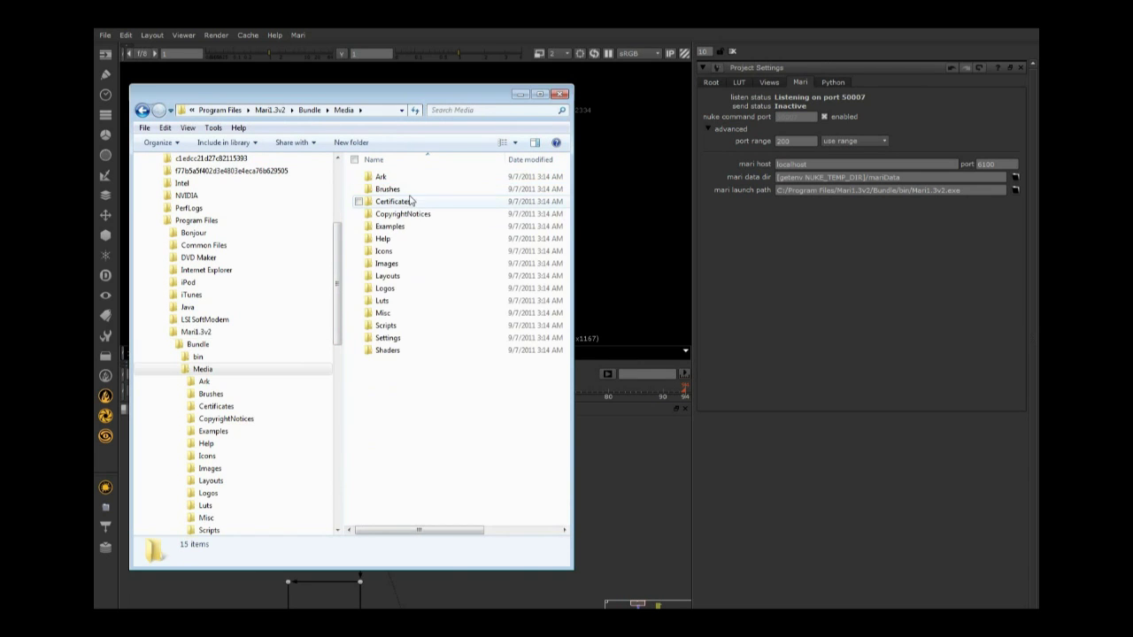
pyautogui.click(394, 327)
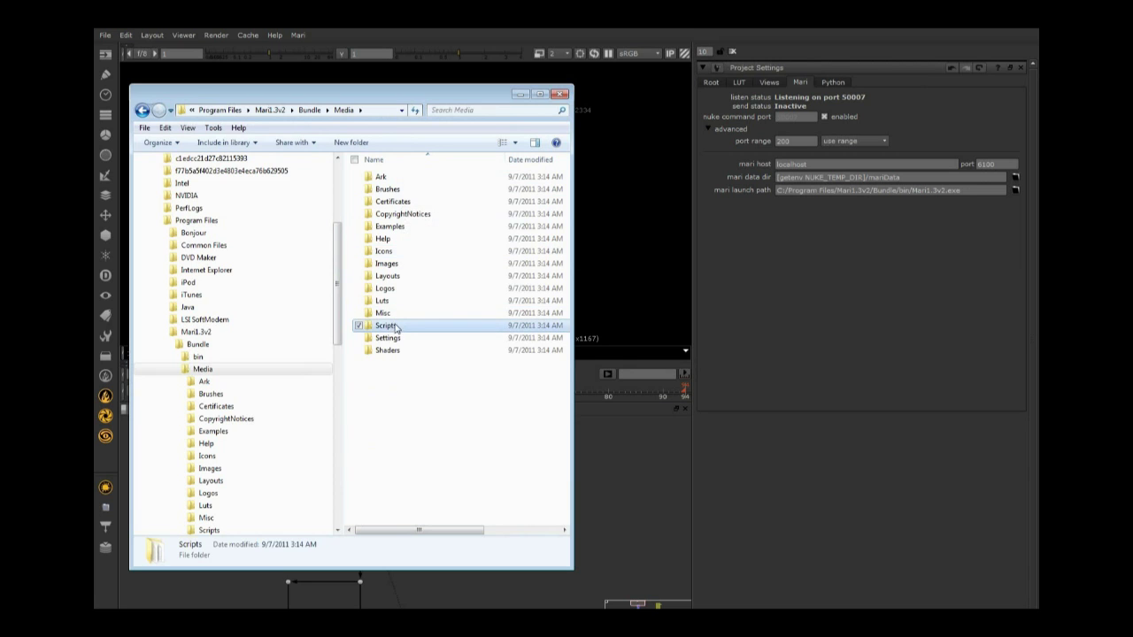
pyautogui.doubleClick(394, 327)
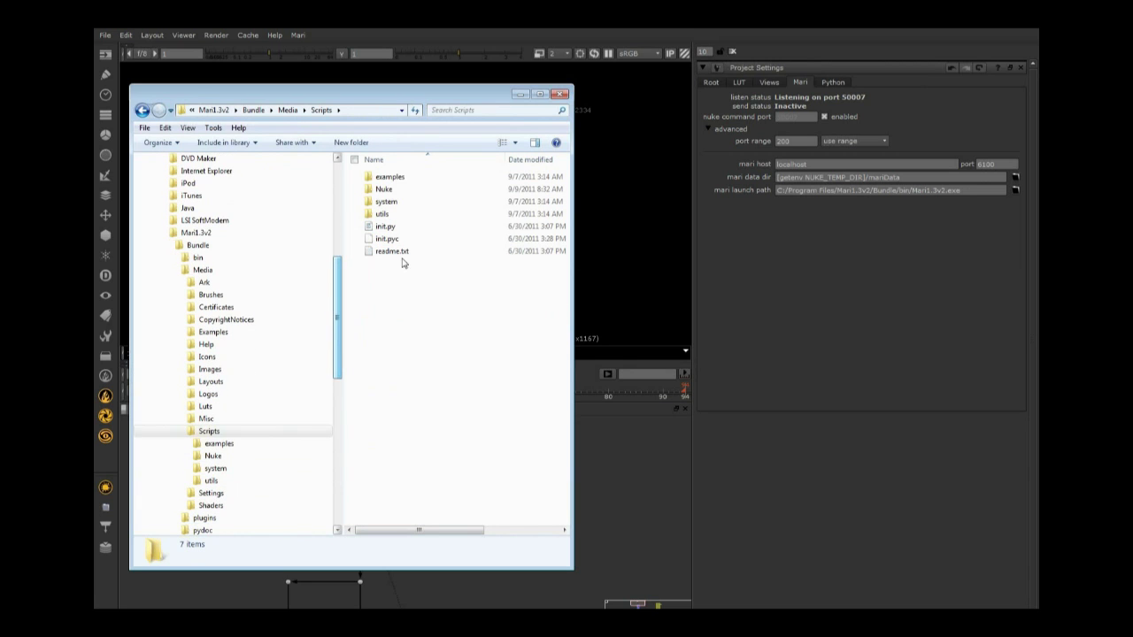
pyautogui.doubleClick(386, 190)
pyautogui.moveTo(472, 326); pyautogui.dragTo(382, 166)
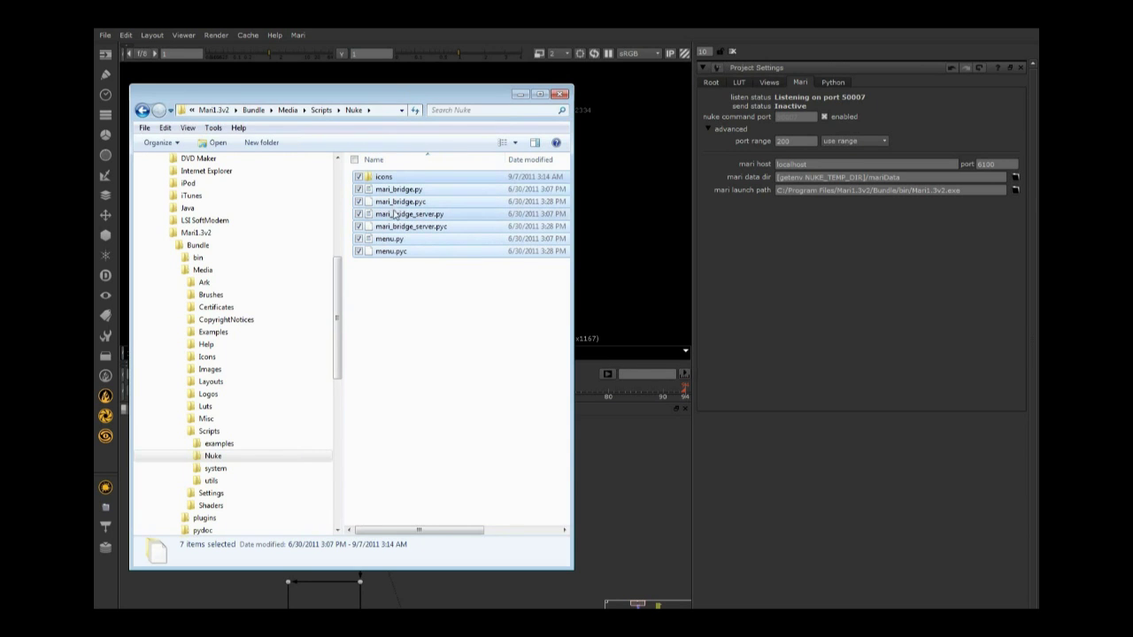
# - Open a second Explorer window beside the first and browse to C:\Users\demo3
pyautogui.press('super+e')
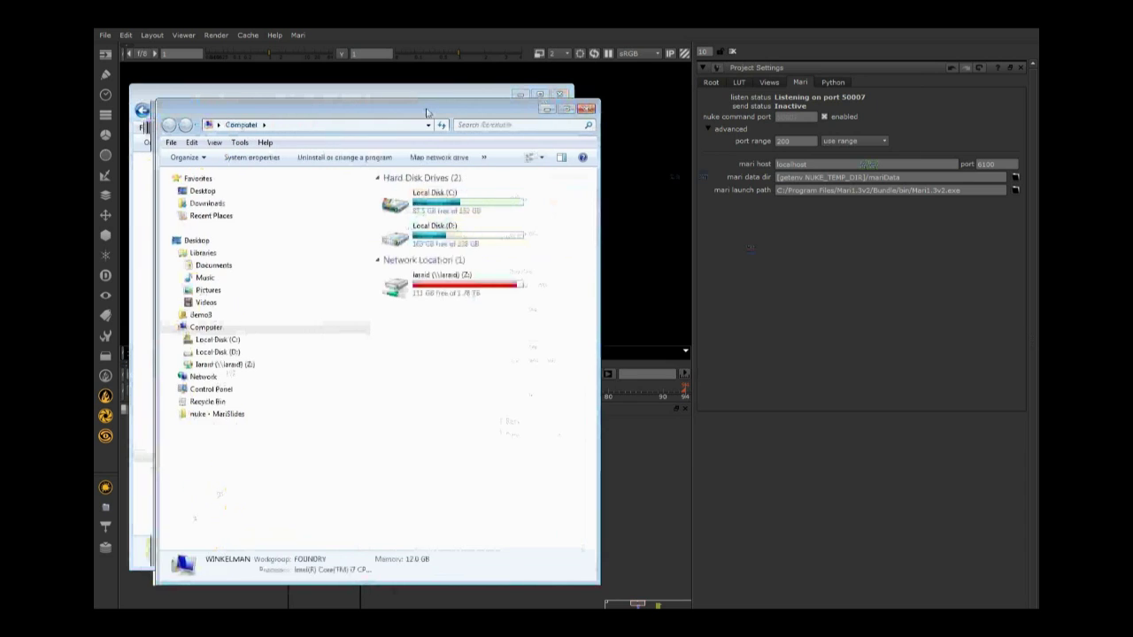
pyautogui.press('super+Right')
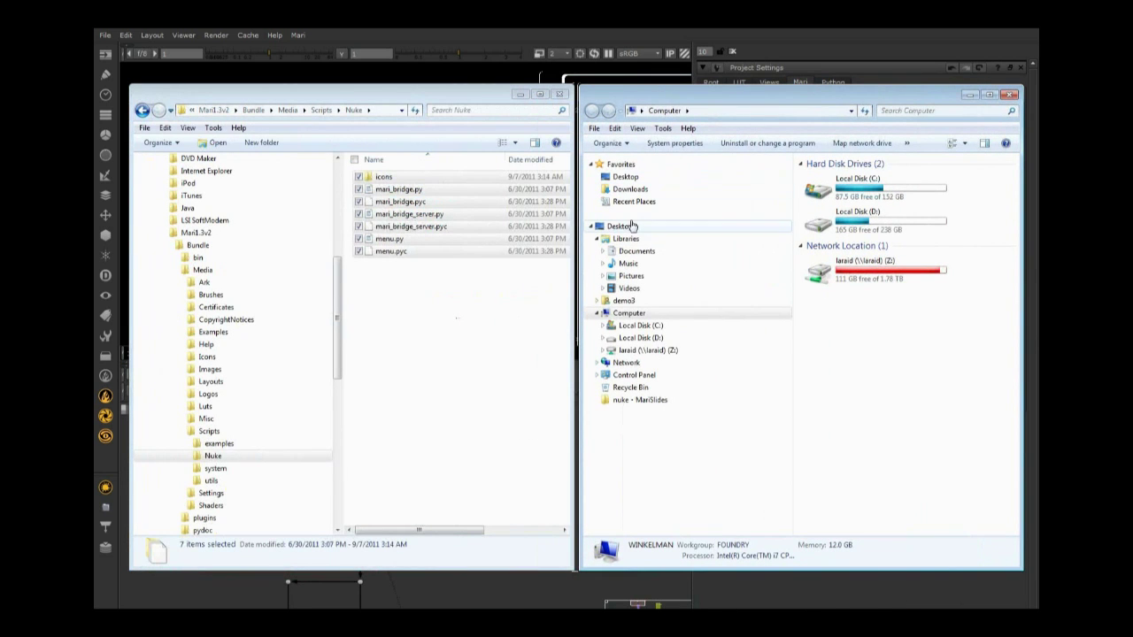
pyautogui.click(654, 326)
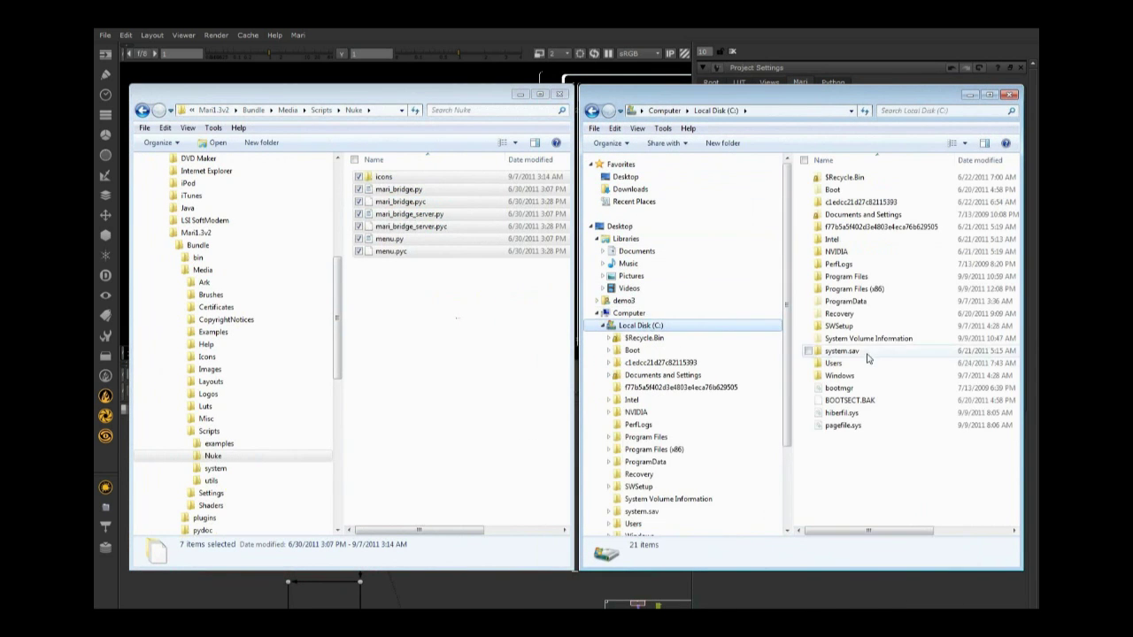
pyautogui.click(839, 363)
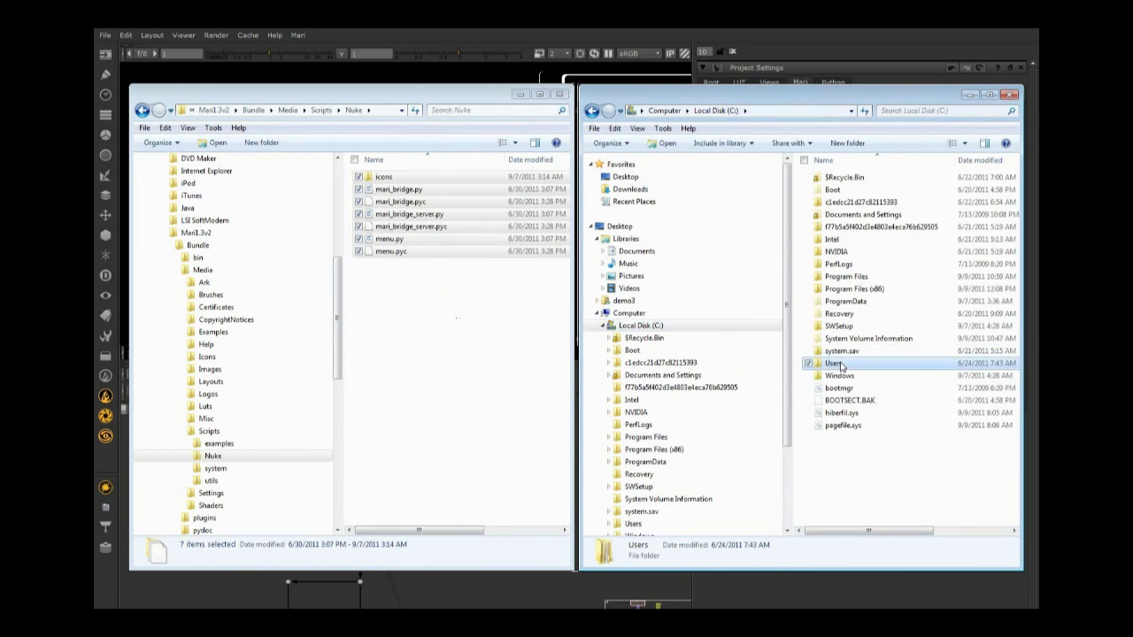
pyautogui.doubleClick(839, 363)
pyautogui.click(847, 243)
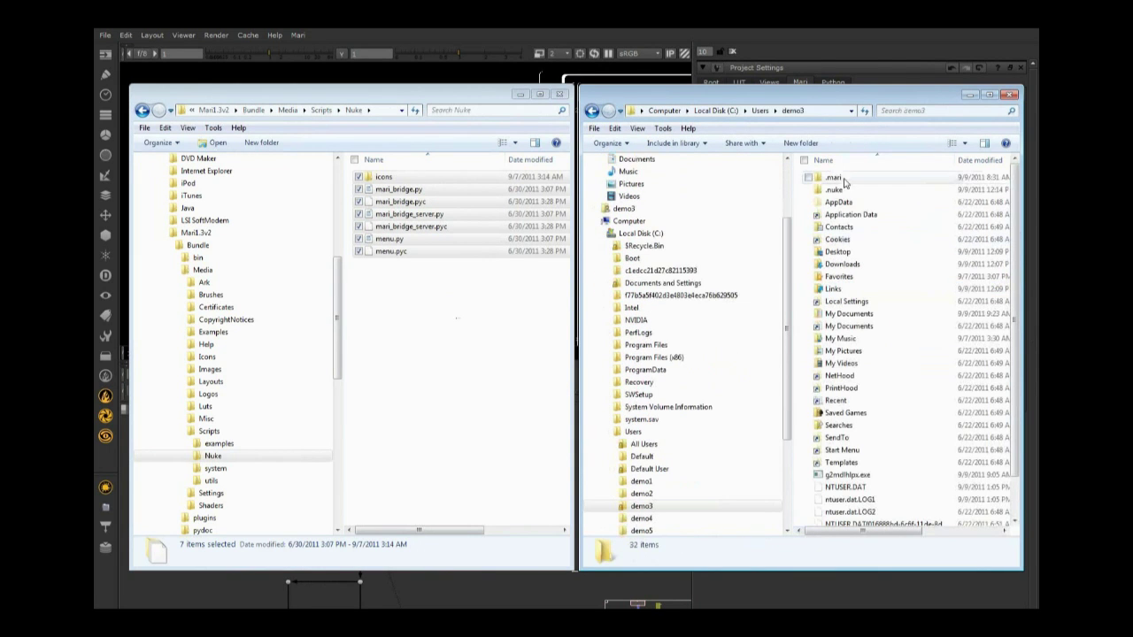
# - Go to C:\Users\demo3\.nuke by entering its path to show where the bridge files belong
pyautogui.click(835, 189)
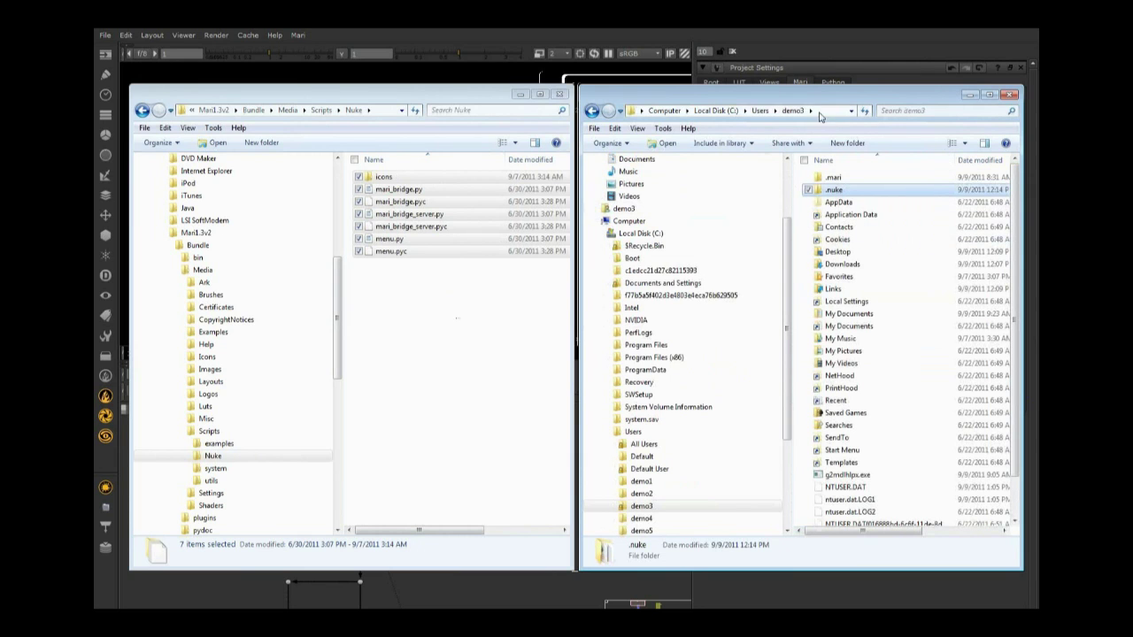
pyautogui.click(774, 110)
pyautogui.click(704, 111)
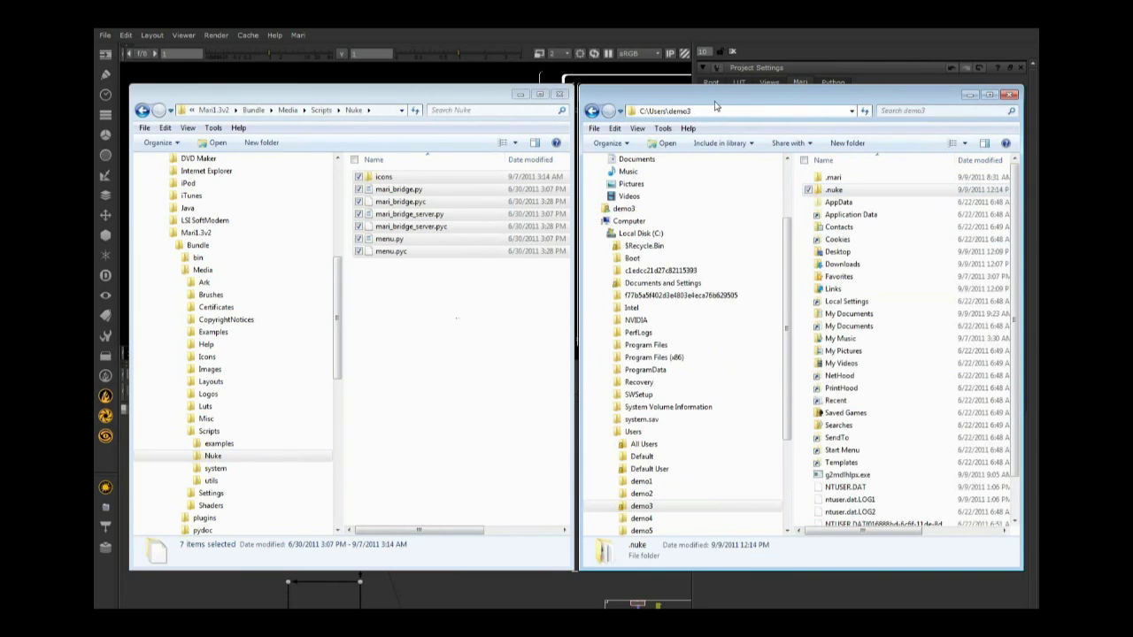
pyautogui.write('\\')
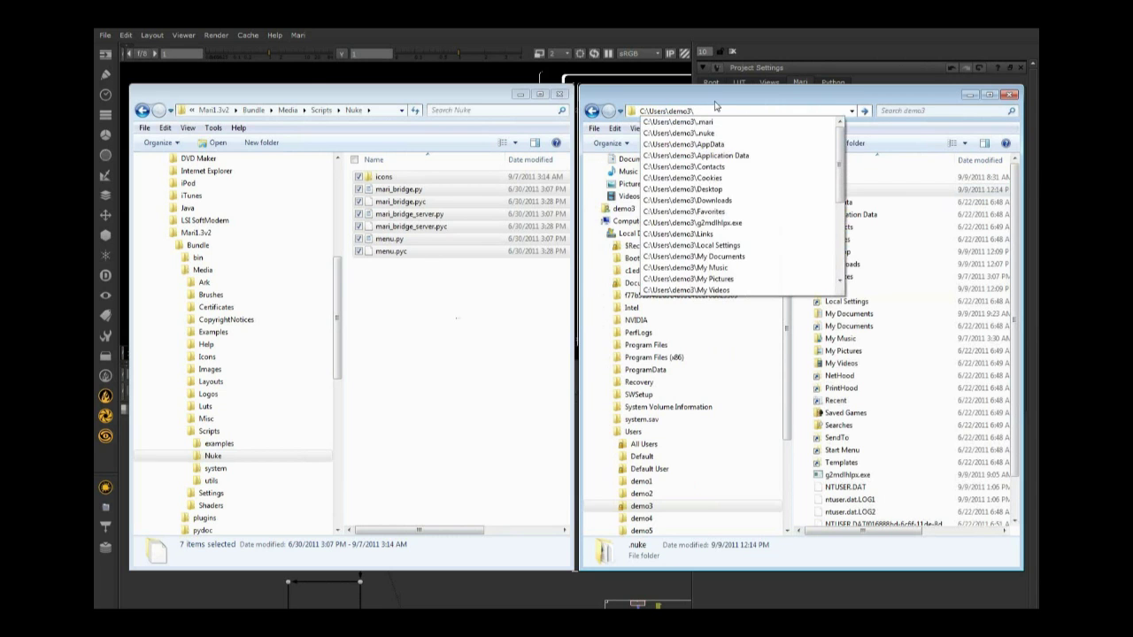
pyautogui.write('.nuke')
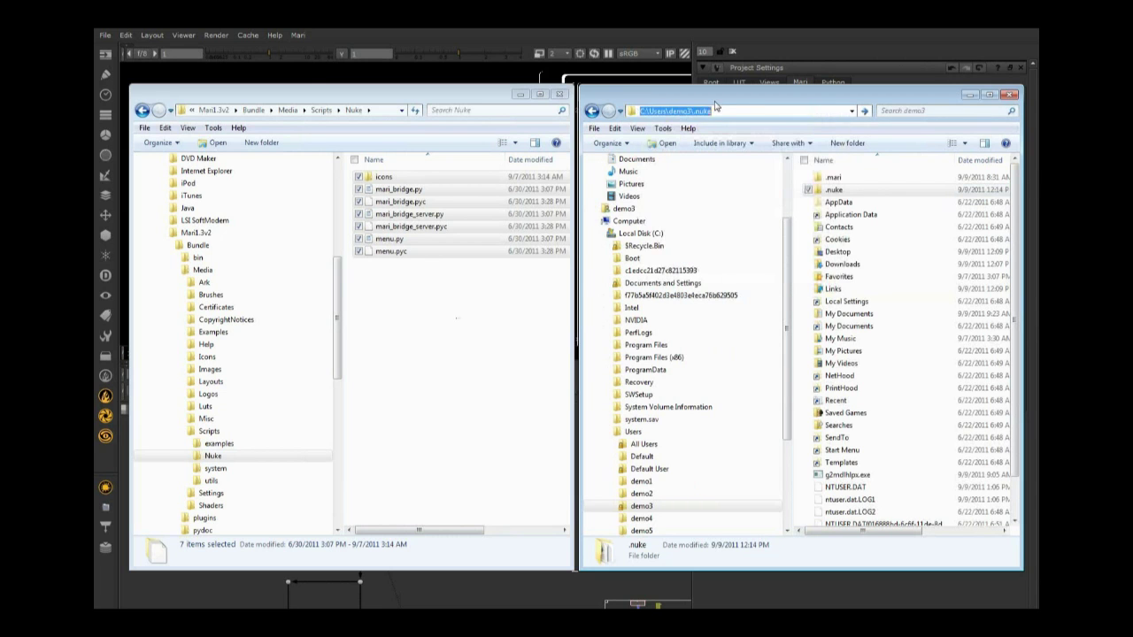
pyautogui.press('Return')
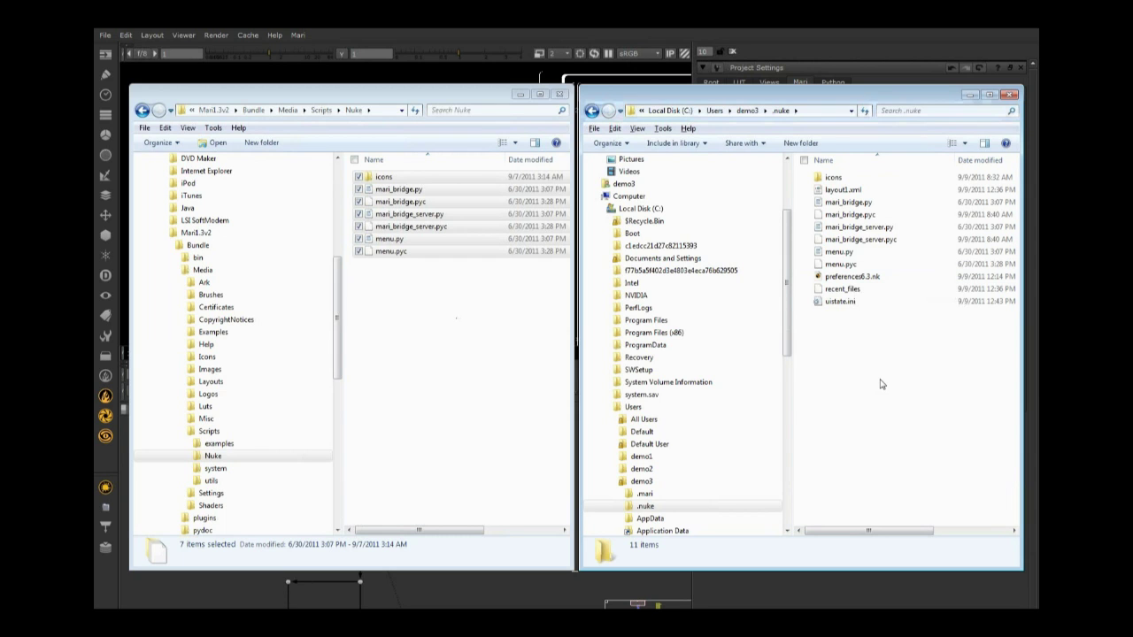
# - Switch to Adobe Reader to show the Nuke<>Mari Bridge guide
pyautogui.hotkey('alt', 'Tab')
pyautogui.hotkey('alt', 'Tab')
pyautogui.hotkey('alt', 'Tab')
pyautogui.hotkey('alt', 'Tab')
pyautogui.hotkey('alt', 'Tab')
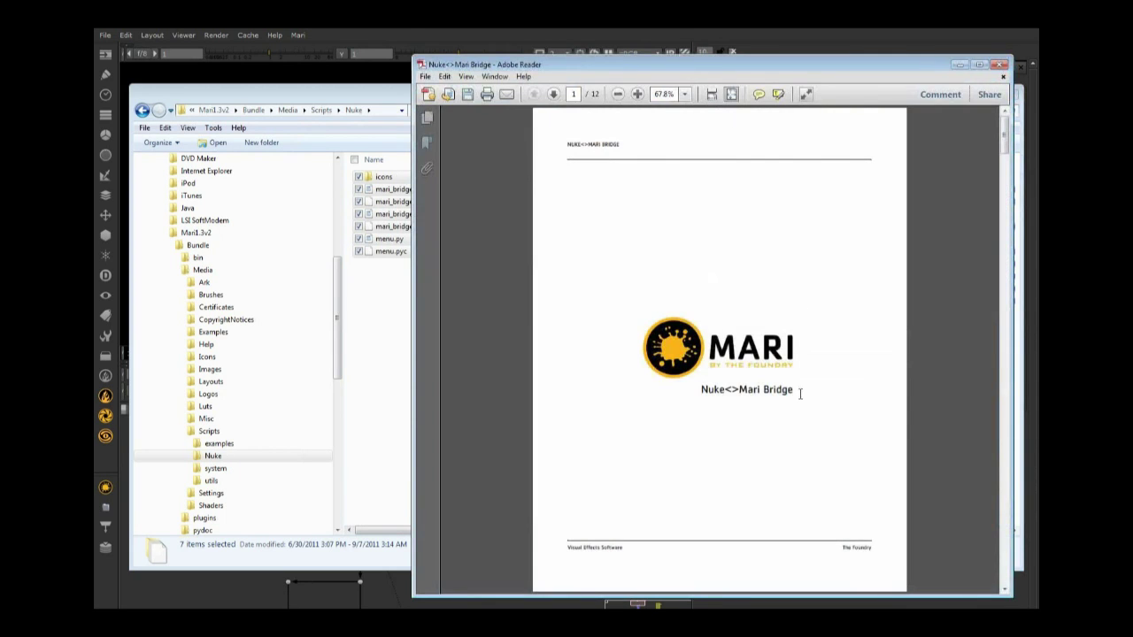
pyautogui.click(778, 326)
pyautogui.click(830, 238)
# - Locate the guide in the Mari installation's Media\Help folder and select nuke_mari_bridge.pdf
pyautogui.click(345, 311)
pyautogui.scroll(-2, 216, 283)
pyautogui.click(216, 283)
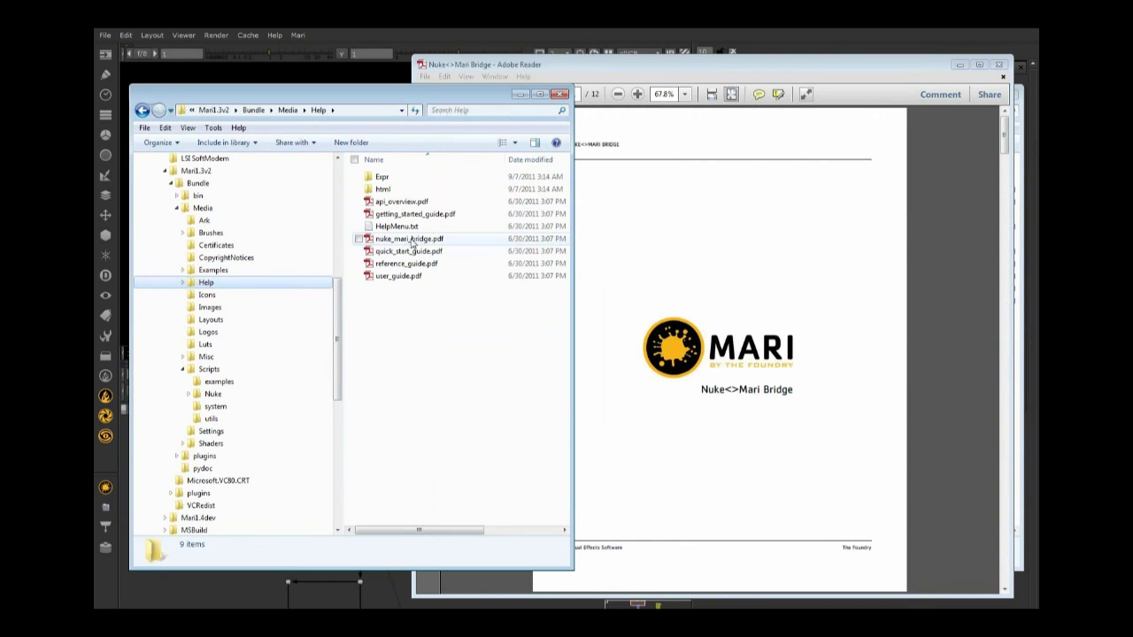
pyautogui.click(412, 239)
# - Read through the Nuke<>Mari Bridge guide as far as the Workflow pages and return to NukeX
pyautogui.click(934, 292)
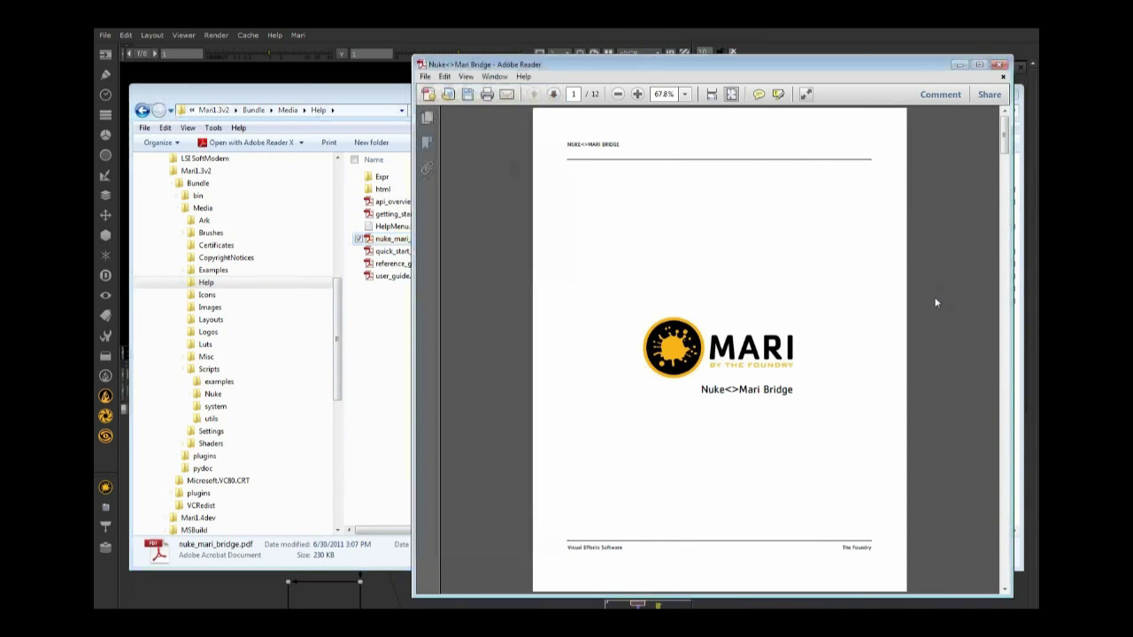
pyautogui.scroll(-2, 935, 303)
pyautogui.scroll(-8, 935, 303)
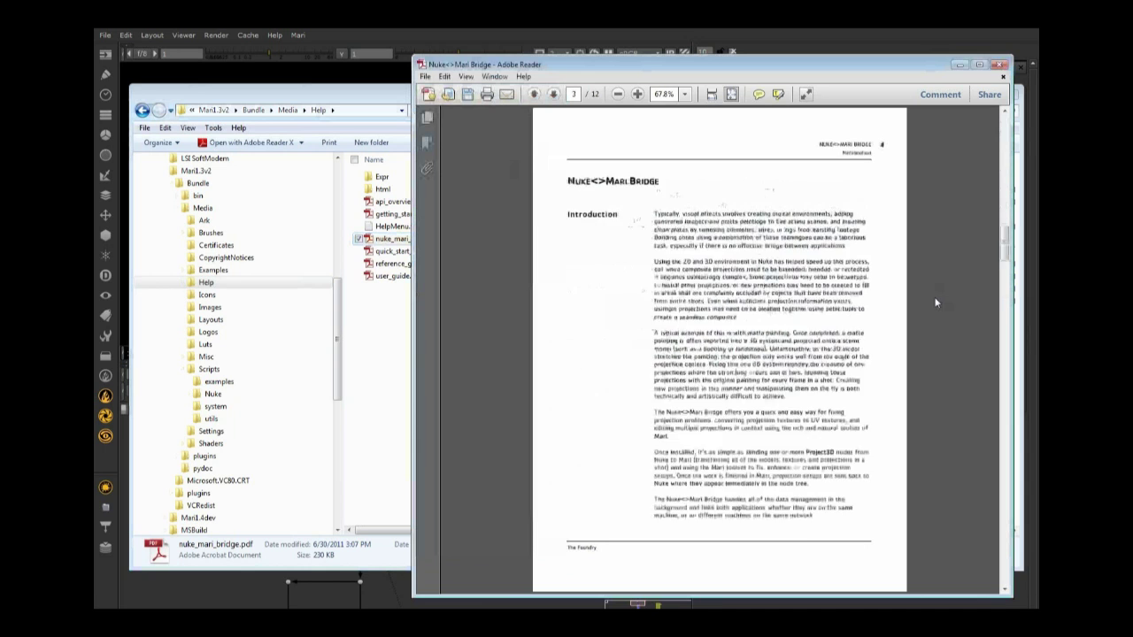
pyautogui.scroll(-3, 935, 303)
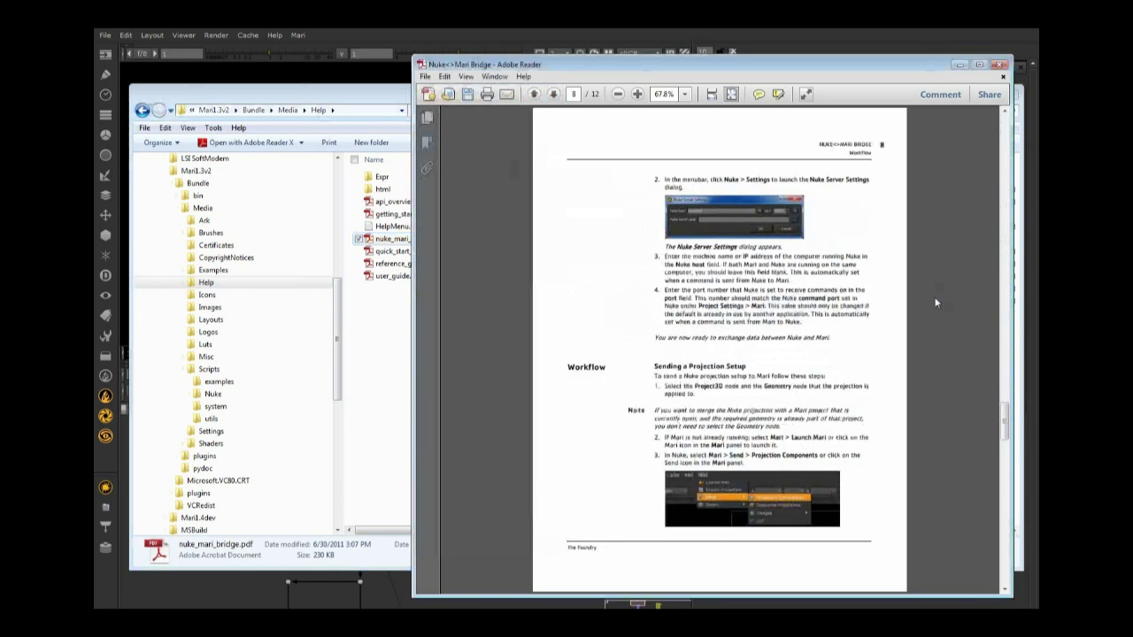
pyautogui.click(370, 104)
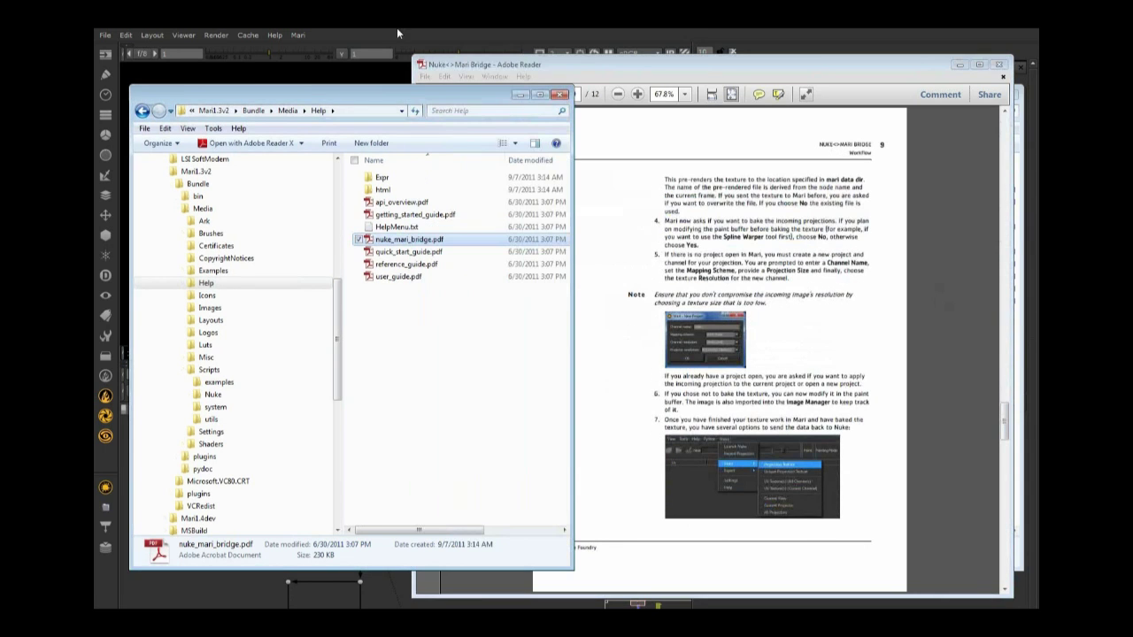
pyautogui.click(397, 27)
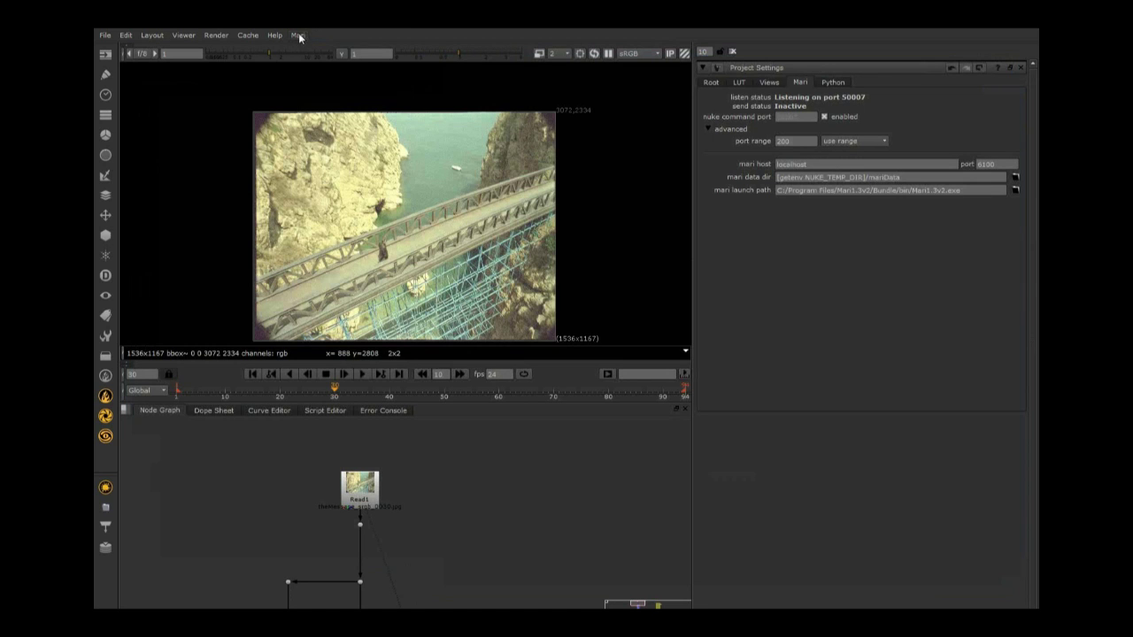
pyautogui.click(298, 36)
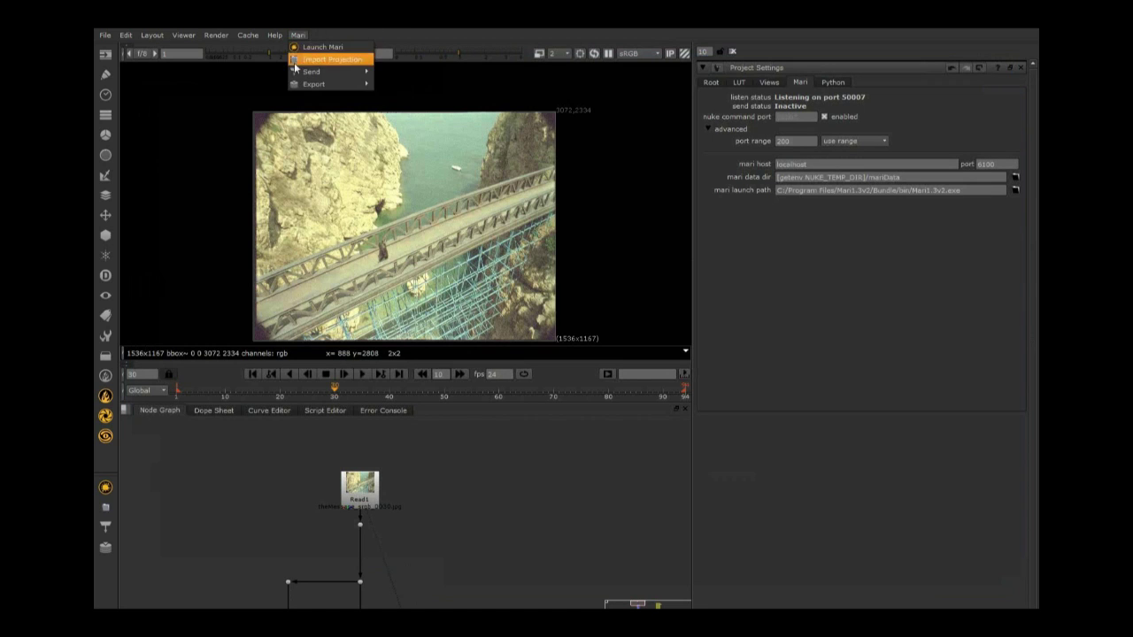
pyautogui.click(344, 139)
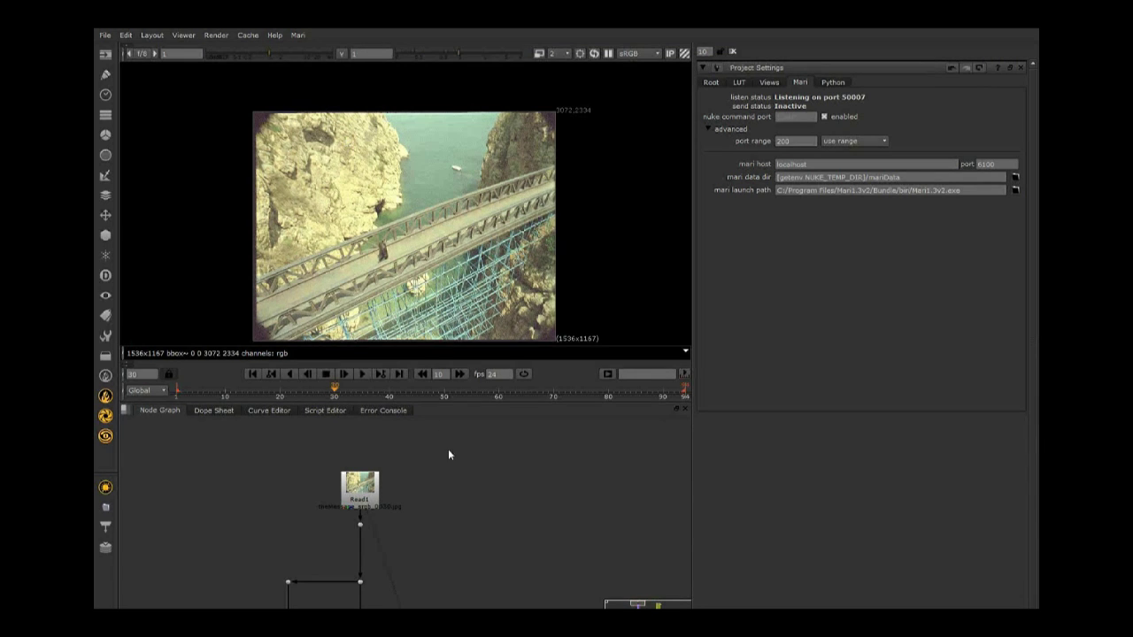
# - Switch to Mari and open the Snail_Paint_displace project, agreeing to convert it to the current version
pyautogui.hotkey('alt', 'Tab')
pyautogui.hotkey('alt', 'Tab')
pyautogui.hotkey('alt', 'Tab')
pyautogui.hotkey('alt', 'Tab')
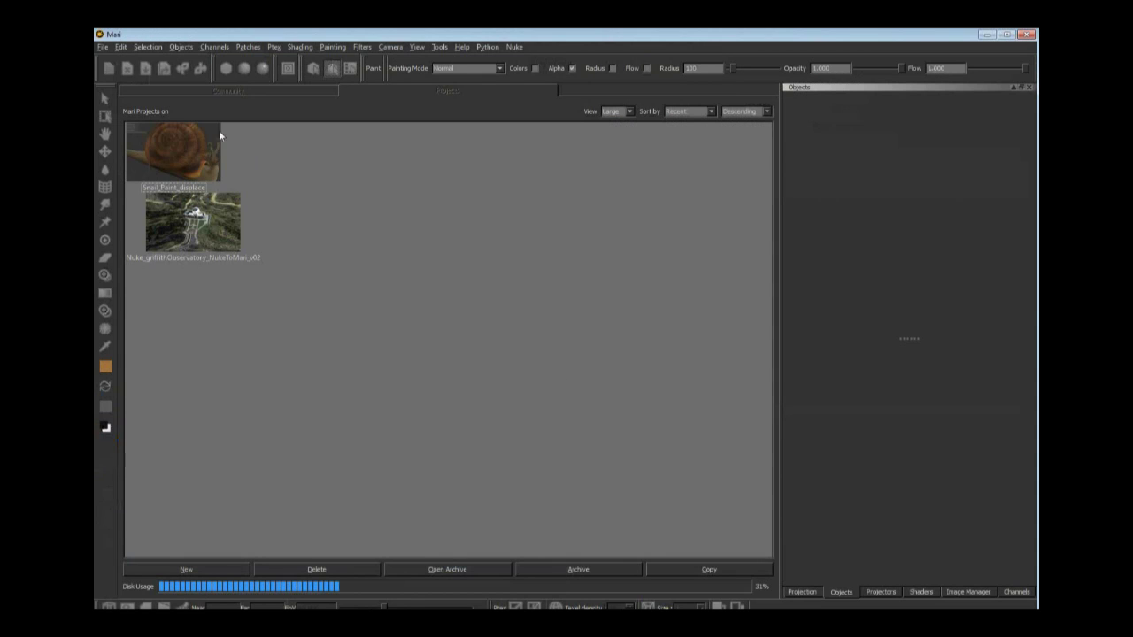
pyautogui.doubleClick(191, 149)
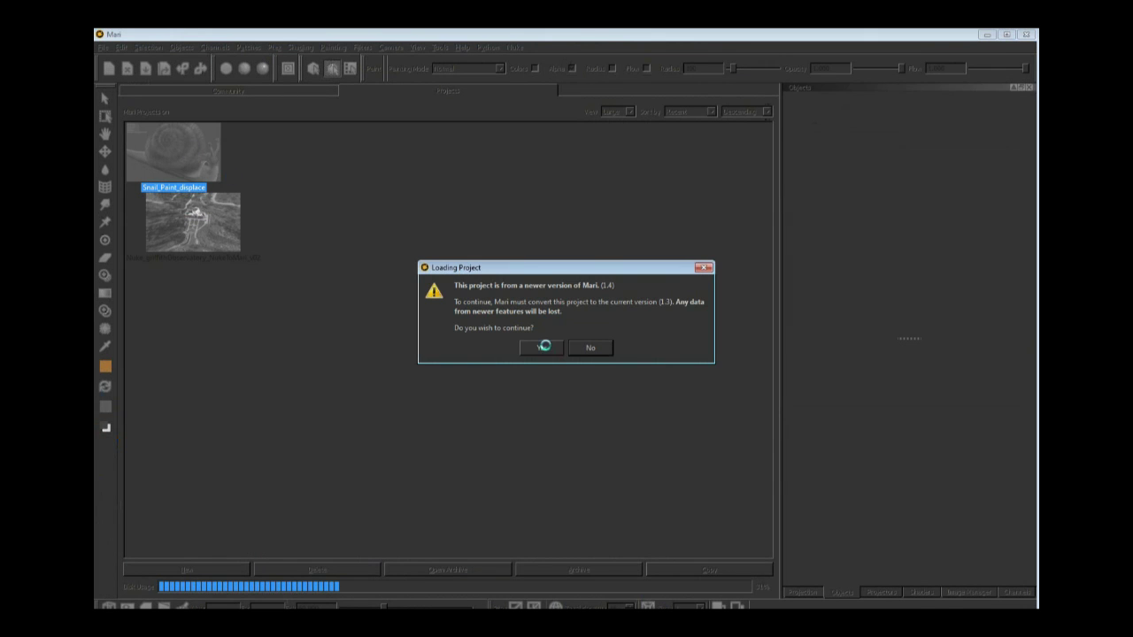
pyautogui.click(546, 346)
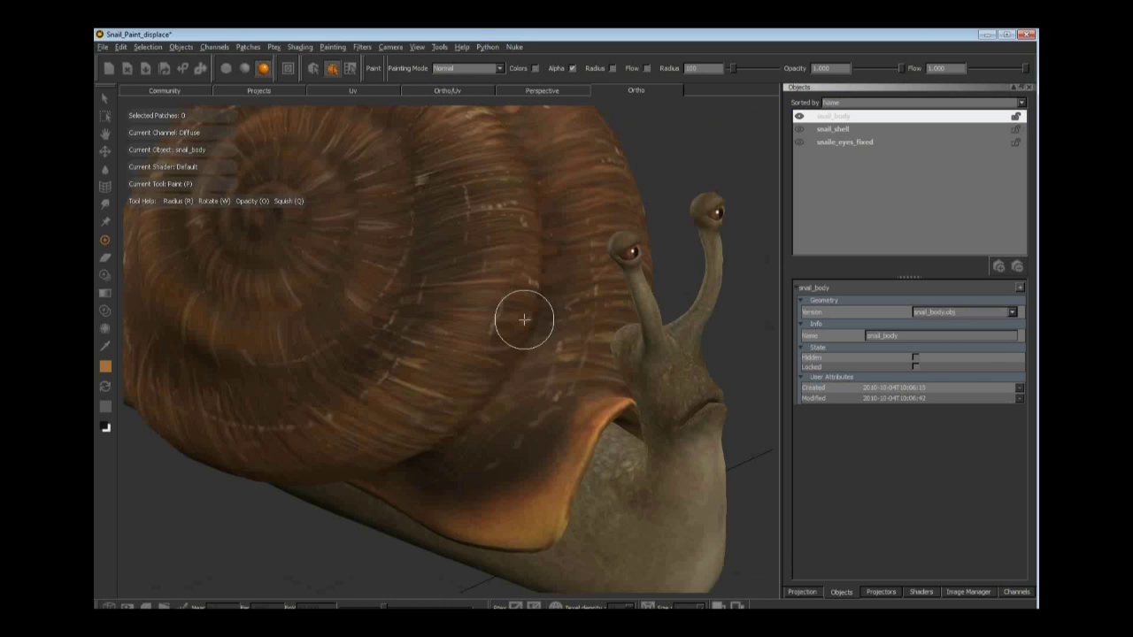
# - Show the projection settings and examine the snail body's UV patches alongside the textured model in the Ortho view
pyautogui.click(802, 592)
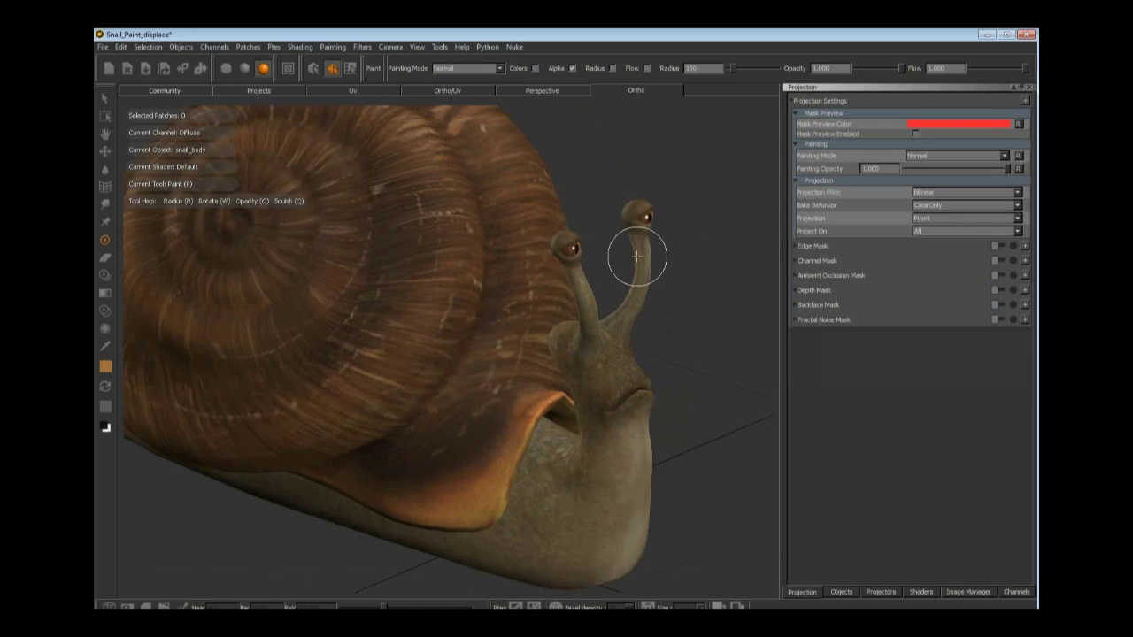
pyautogui.keyDown('alt'); pyautogui.moveTo(637, 255); pyautogui.dragTo(615, 256); pyautogui.keyUp('alt')
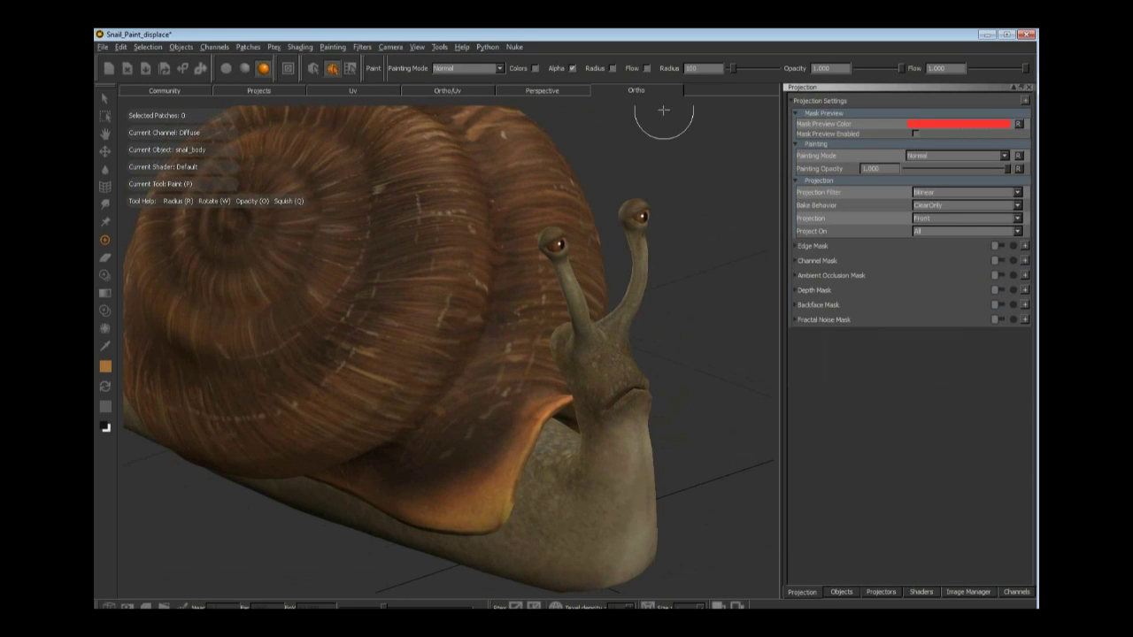
pyautogui.click(365, 88)
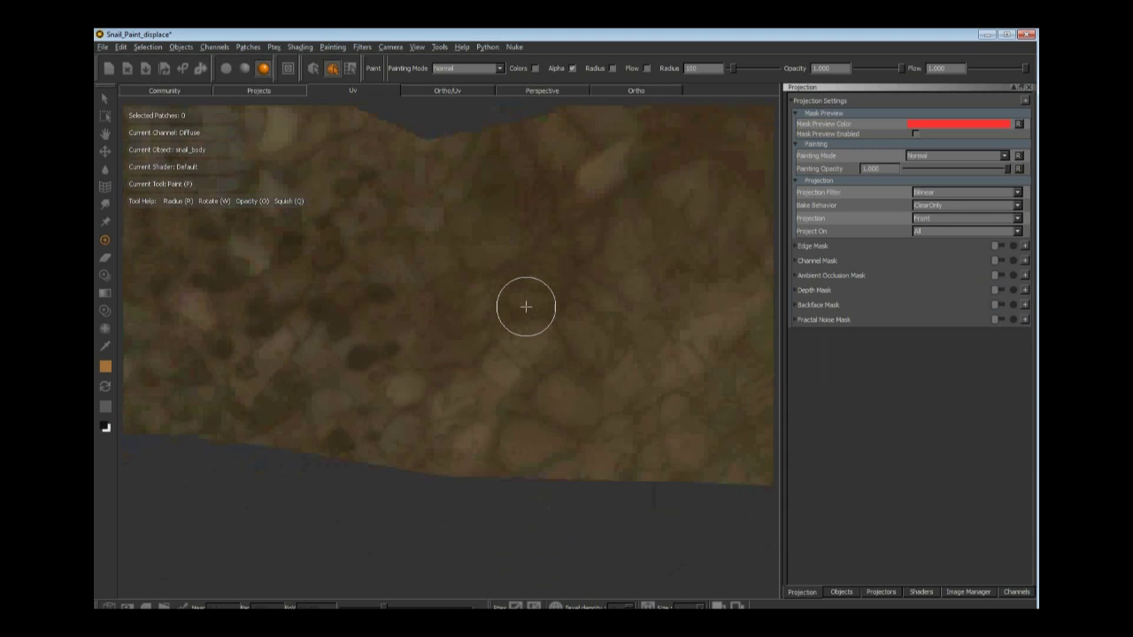
pyautogui.scroll(-10, 525, 306)
pyautogui.keyDown('alt'); pyautogui.moveTo(526, 307); pyautogui.dragTo(470, 398, button='middle'); pyautogui.keyUp('alt')
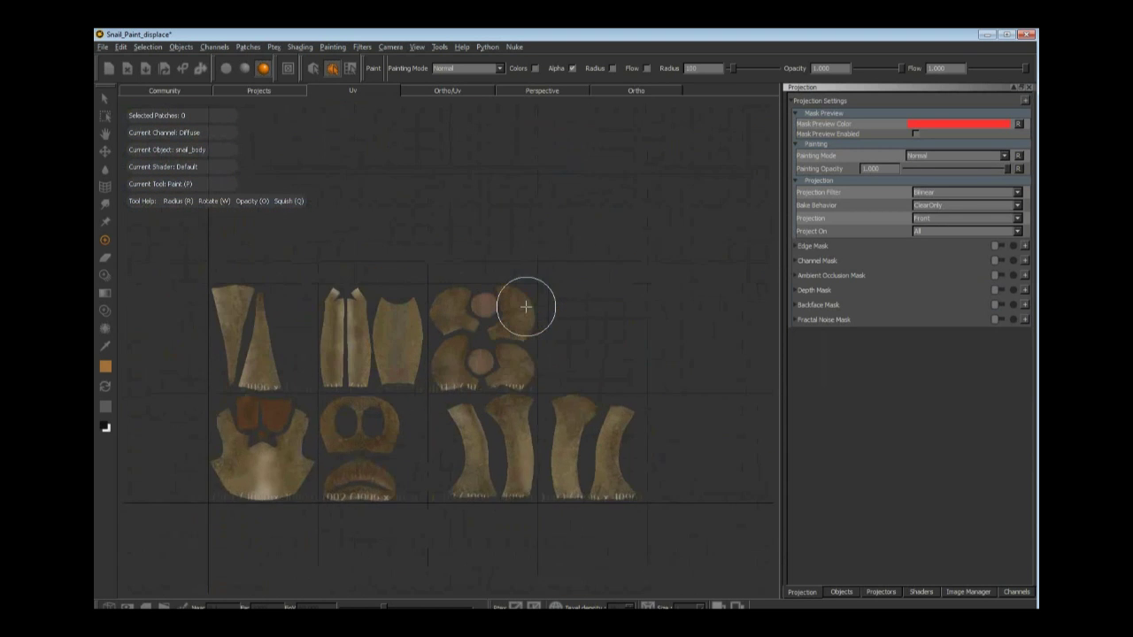
pyautogui.scroll(2, 525, 306)
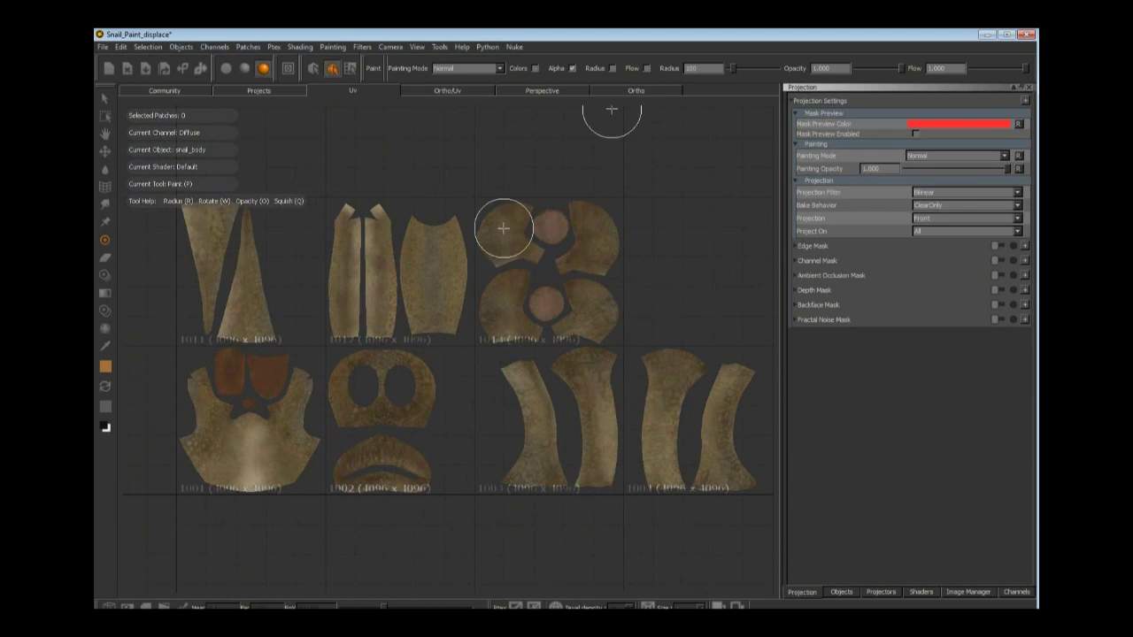
pyautogui.click(642, 89)
pyautogui.click(375, 89)
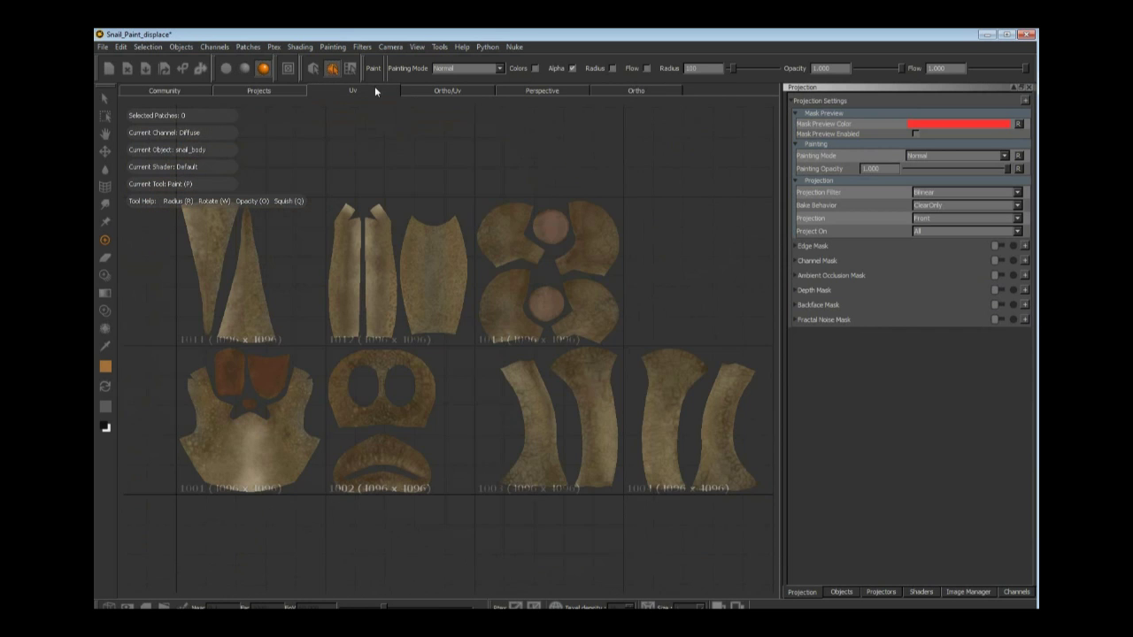
pyautogui.click(658, 92)
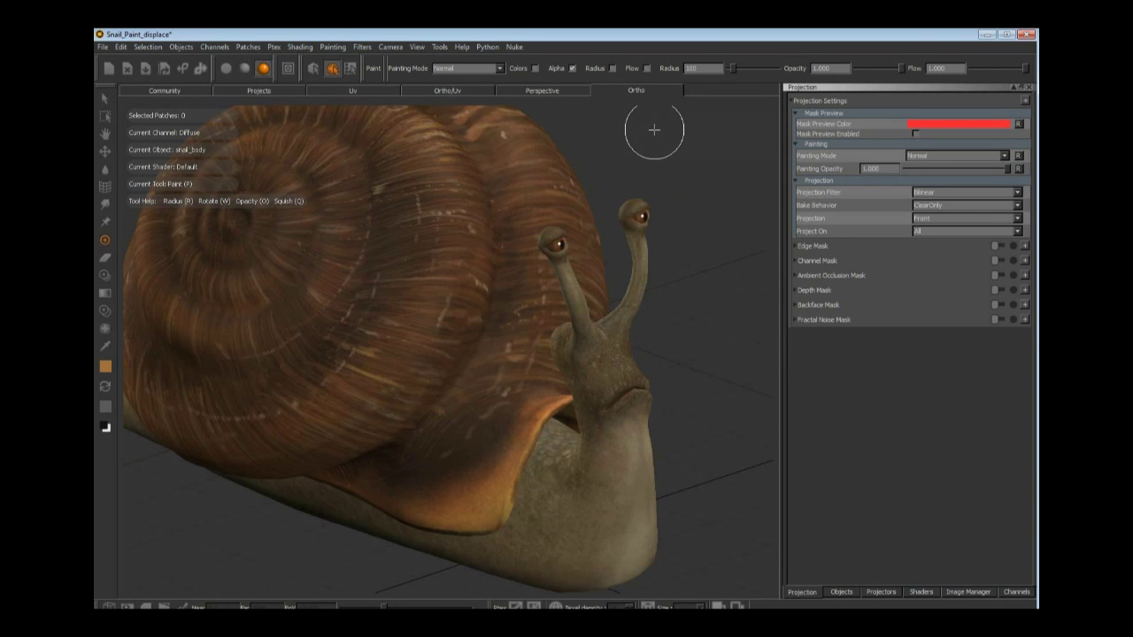
# - Load the white-background snail photo from the Image Manager into the Paint Through tool and enlarge it to fill the canvas
pyautogui.click(969, 592)
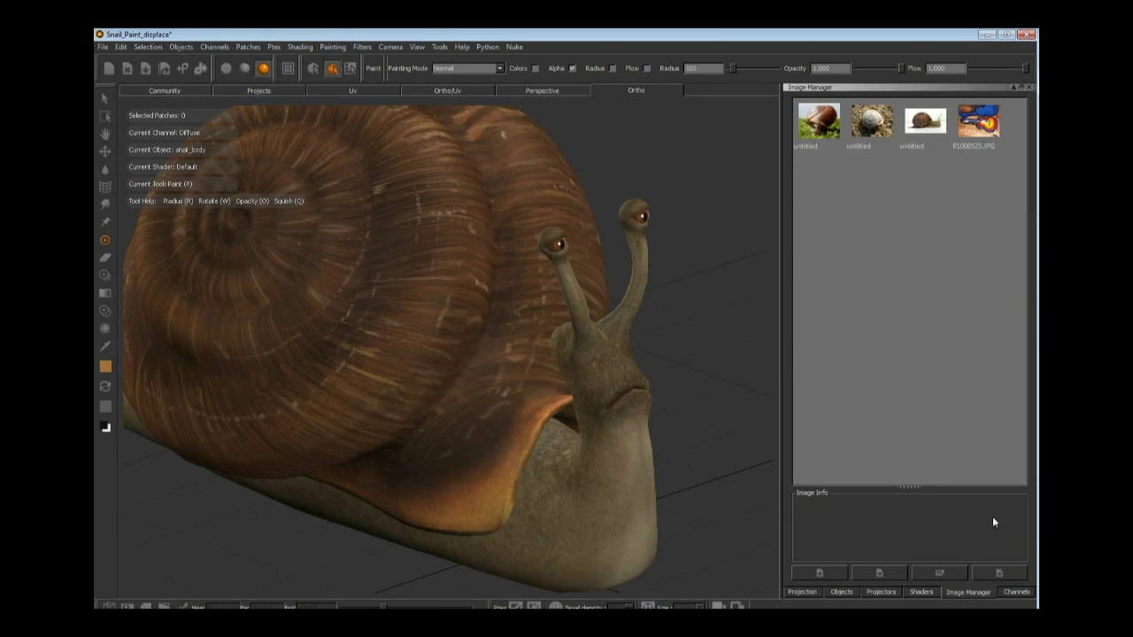
pyautogui.click(104, 275)
pyautogui.moveTo(923, 133)
pyautogui.mouseDown()
pyautogui.moveTo(594, 236)
pyautogui.moveTo(403, 245)
pyautogui.mouseUp()
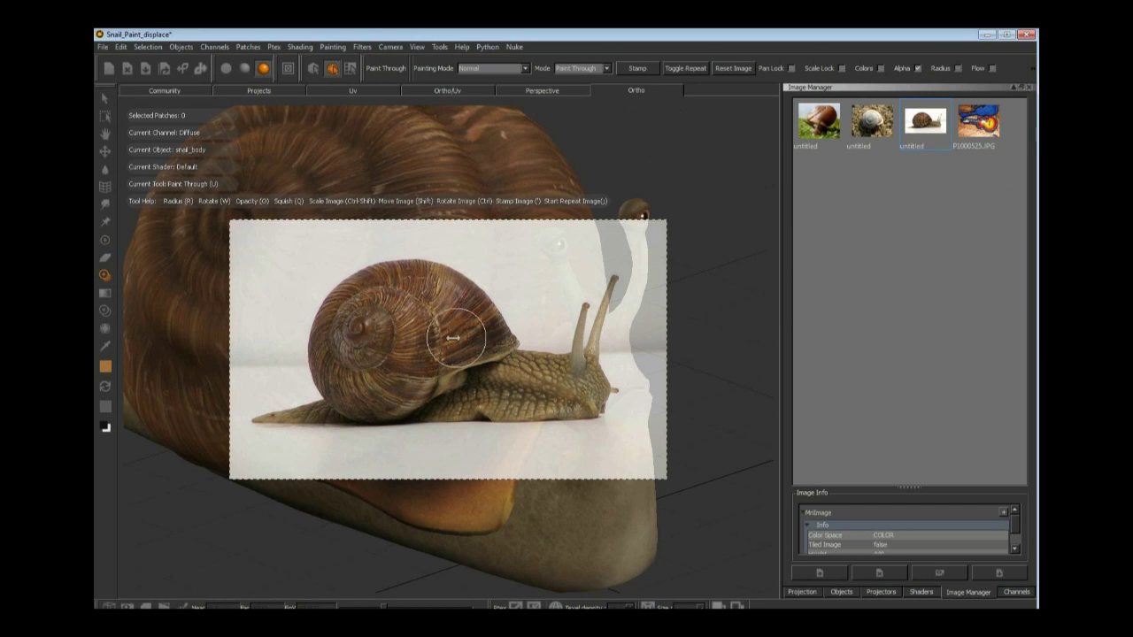
pyautogui.keyDown('ctrl'); pyautogui.keyDown('shift'); pyautogui.moveTo(420, 342); pyautogui.dragTo(617, 296); pyautogui.keyUp('shift'); pyautogui.keyUp('ctrl')
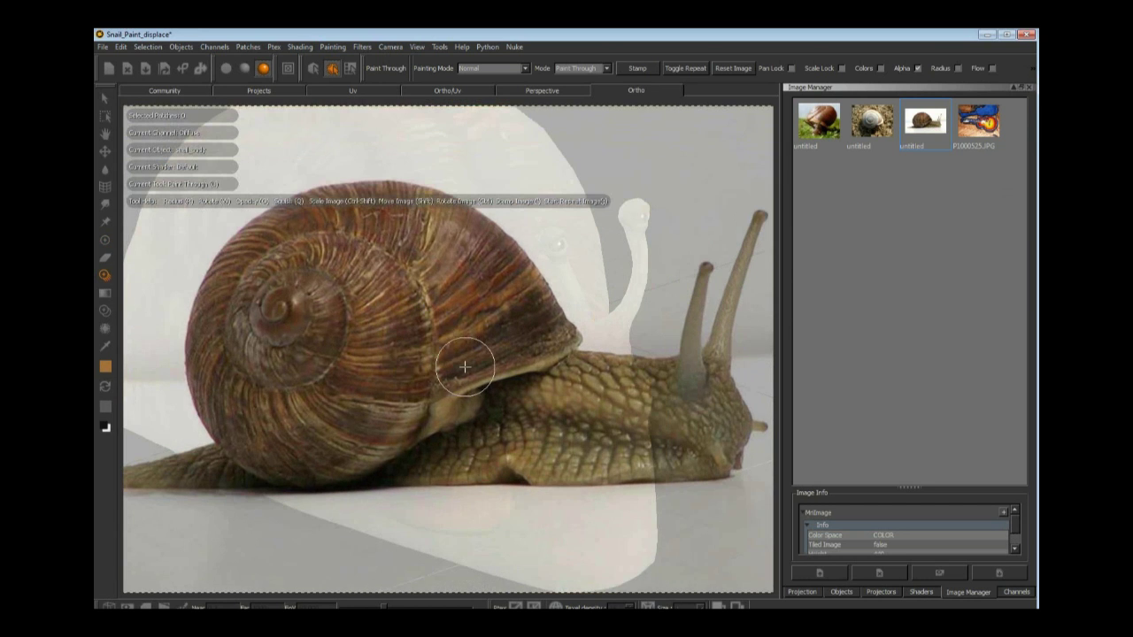
# - Align the photo with the model's shell by moving, scaling and rotating it, and paint it through onto the centre of the spiral
pyautogui.moveTo(460, 362)
pyautogui.keyDown('alt'); pyautogui.mouseDown()
pyautogui.moveTo(492, 366)
pyautogui.moveTo(460, 363)
pyautogui.mouseUp(); pyautogui.keyUp('alt')
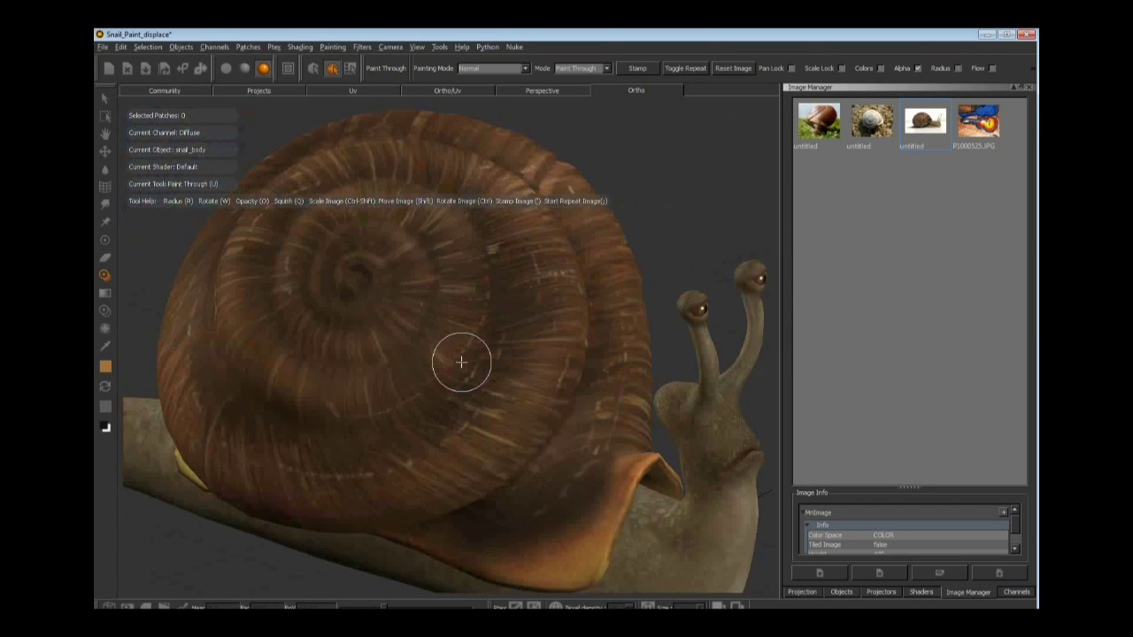
pyautogui.keyDown('alt'); pyautogui.moveTo(460, 363); pyautogui.dragTo(460, 362, button='right'); pyautogui.keyUp('alt')
pyautogui.keyDown('alt'); pyautogui.moveTo(460, 362); pyautogui.dragTo(461, 362); pyautogui.keyUp('alt')
pyautogui.scroll(5, 461, 362)
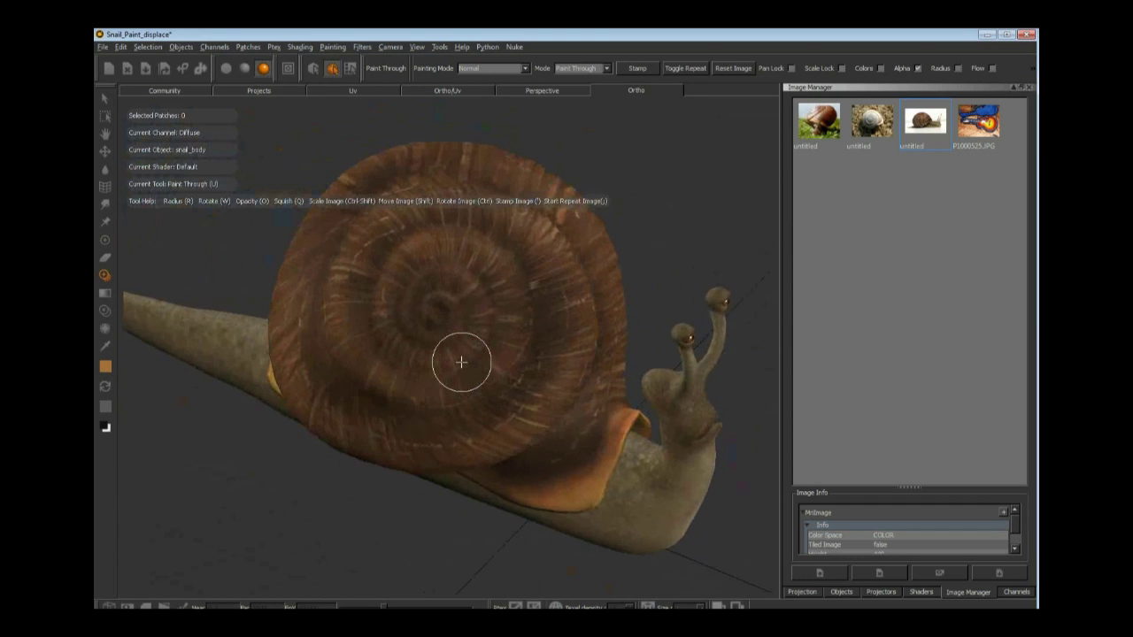
pyautogui.keyDown('alt'); pyautogui.moveTo(461, 362); pyautogui.dragTo(467, 399, button='middle'); pyautogui.keyUp('alt')
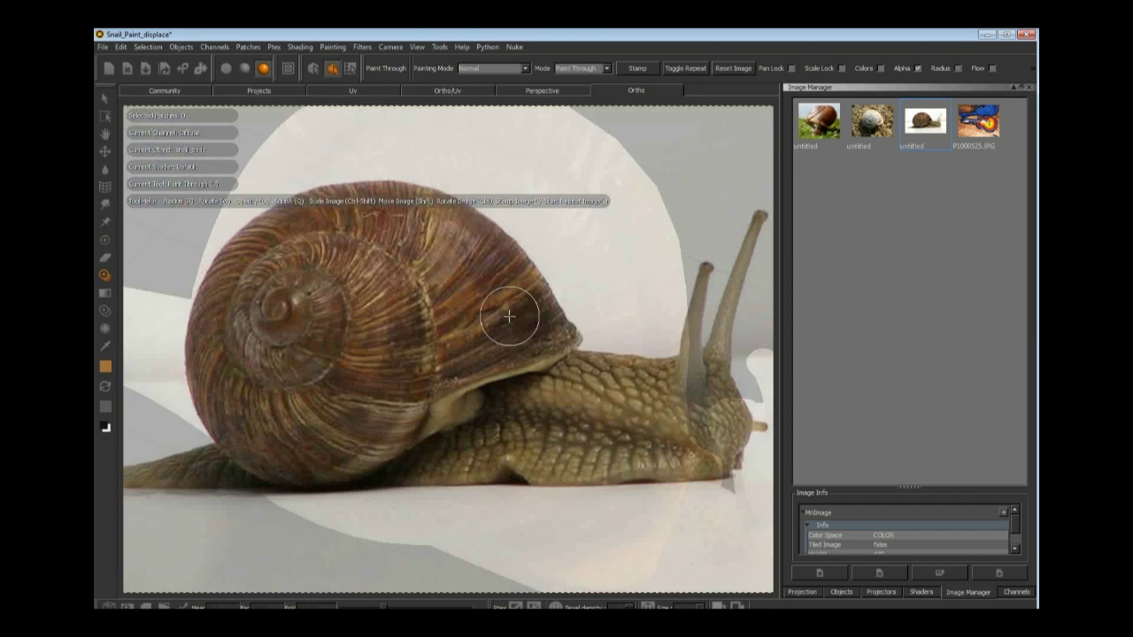
pyautogui.keyDown('shift'); pyautogui.moveTo(399, 326); pyautogui.dragTo(466, 282); pyautogui.keyUp('shift')
pyautogui.moveTo(465, 282)
pyautogui.keyDown('ctrl'); pyautogui.keyDown('shift'); pyautogui.mouseDown()
pyautogui.moveTo(561, 274)
pyautogui.moveTo(527, 318)
pyautogui.moveTo(569, 356)
pyautogui.mouseUp(); pyautogui.keyUp('shift'); pyautogui.keyUp('ctrl')
pyautogui.moveTo(569, 357)
pyautogui.keyDown('shift'); pyautogui.mouseDown()
pyautogui.moveTo(561, 342)
pyautogui.moveTo(380, 309)
pyautogui.moveTo(577, 355)
pyautogui.moveTo(543, 339)
pyautogui.moveTo(577, 366)
pyautogui.mouseUp(); pyautogui.keyUp('shift')
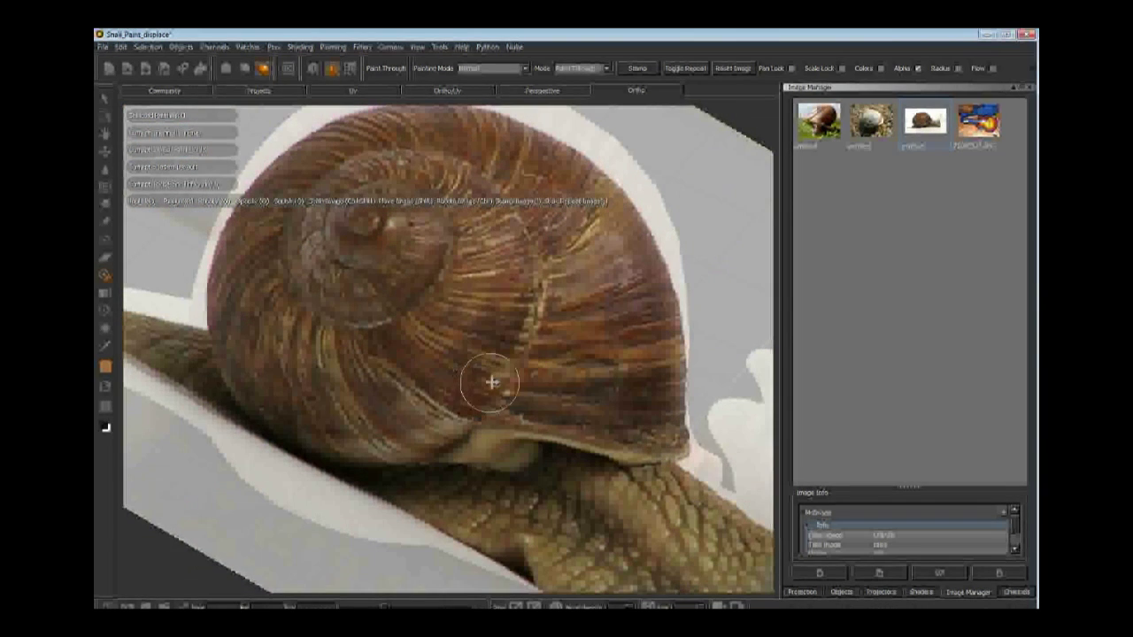
pyautogui.moveTo(490, 381)
pyautogui.keyDown('shift'); pyautogui.mouseDown()
pyautogui.moveTo(501, 383)
pyautogui.moveTo(486, 361)
pyautogui.moveTo(519, 339)
pyautogui.mouseUp(); pyautogui.keyUp('shift')
pyautogui.moveTo(519, 340)
pyautogui.keyDown('shift'); pyautogui.mouseDown()
pyautogui.moveTo(576, 370)
pyautogui.moveTo(545, 356)
pyautogui.mouseUp(); pyautogui.keyUp('shift')
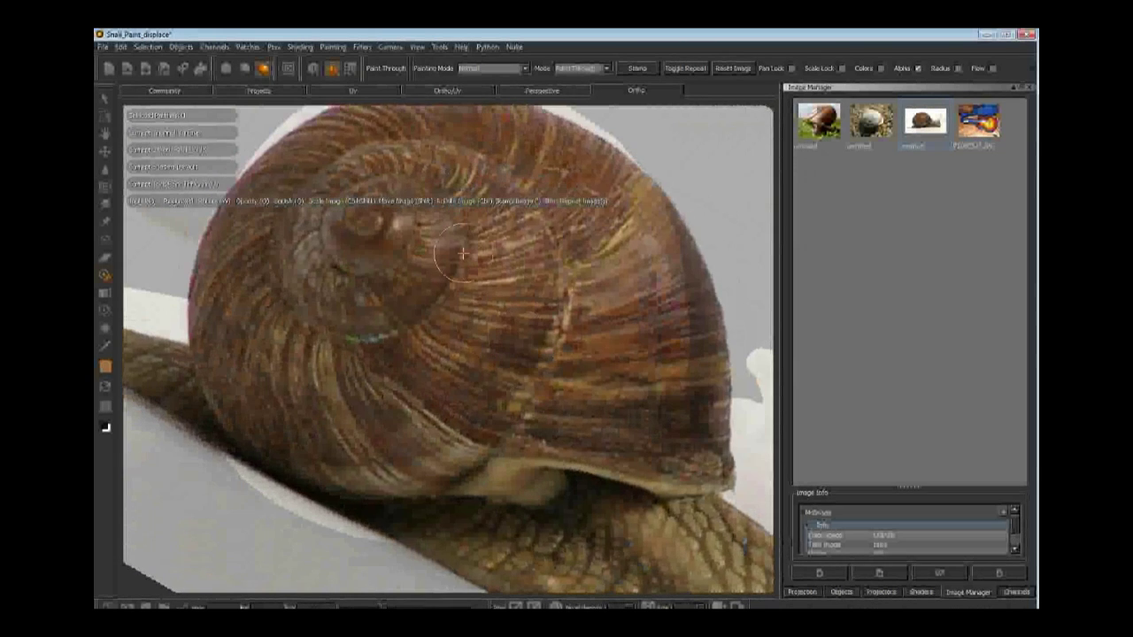
pyautogui.moveTo(467, 255)
pyautogui.mouseDown()
pyautogui.moveTo(460, 275)
pyautogui.moveTo(324, 221)
pyautogui.moveTo(469, 155)
pyautogui.moveTo(394, 359)
pyautogui.moveTo(292, 266)
pyautogui.moveTo(389, 355)
pyautogui.moveTo(501, 210)
pyautogui.moveTo(487, 289)
pyautogui.moveTo(287, 305)
pyautogui.moveTo(508, 199)
pyautogui.moveTo(485, 326)
pyautogui.moveTo(462, 352)
pyautogui.moveTo(324, 354)
pyautogui.moveTo(329, 327)
pyautogui.mouseUp()
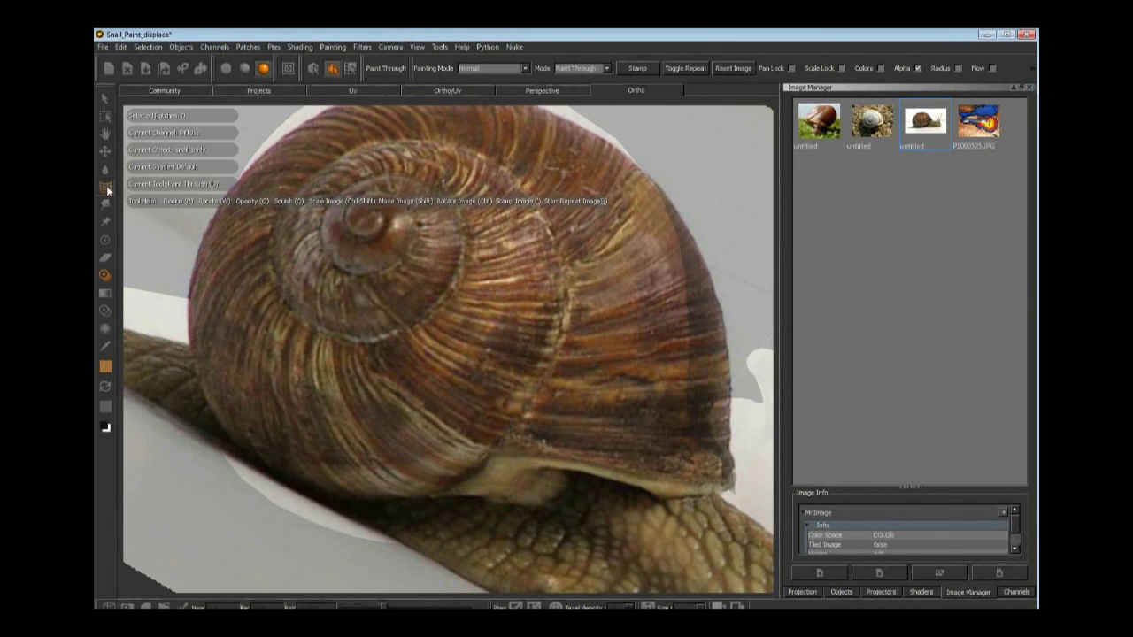
# - Warp the painted spiral by placing a warp grid around it and moving its points, and finish with the Select tool active
pyautogui.click(105, 187)
pyautogui.keyDown('shift'); pyautogui.moveTo(604, 139); pyautogui.dragTo(187, 435); pyautogui.keyUp('shift')
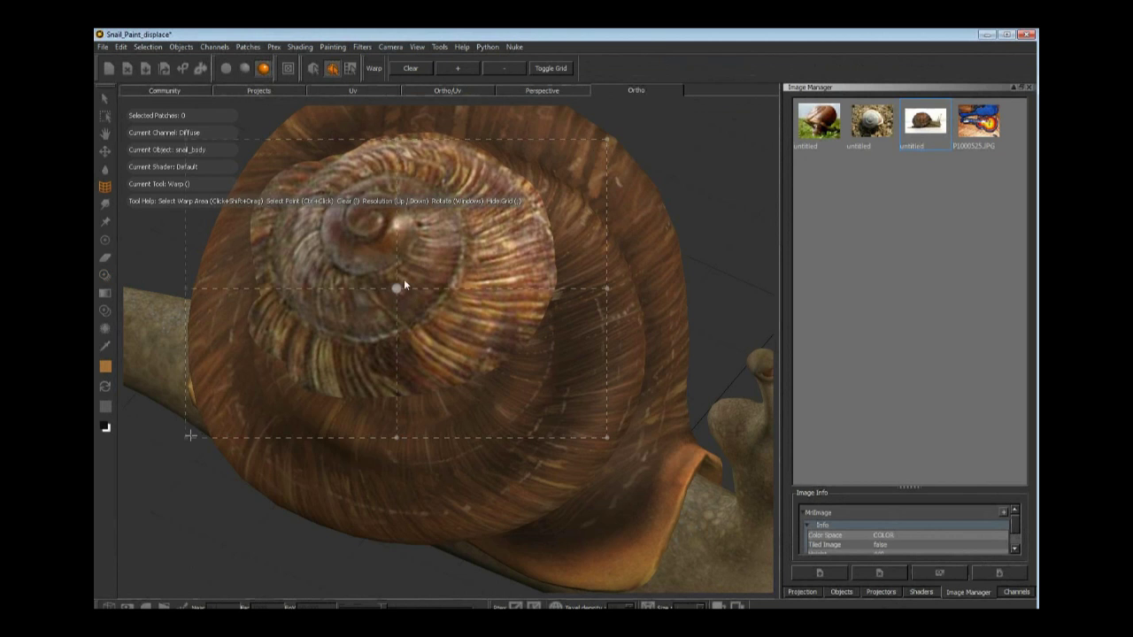
pyautogui.moveTo(397, 289); pyautogui.dragTo(460, 413)
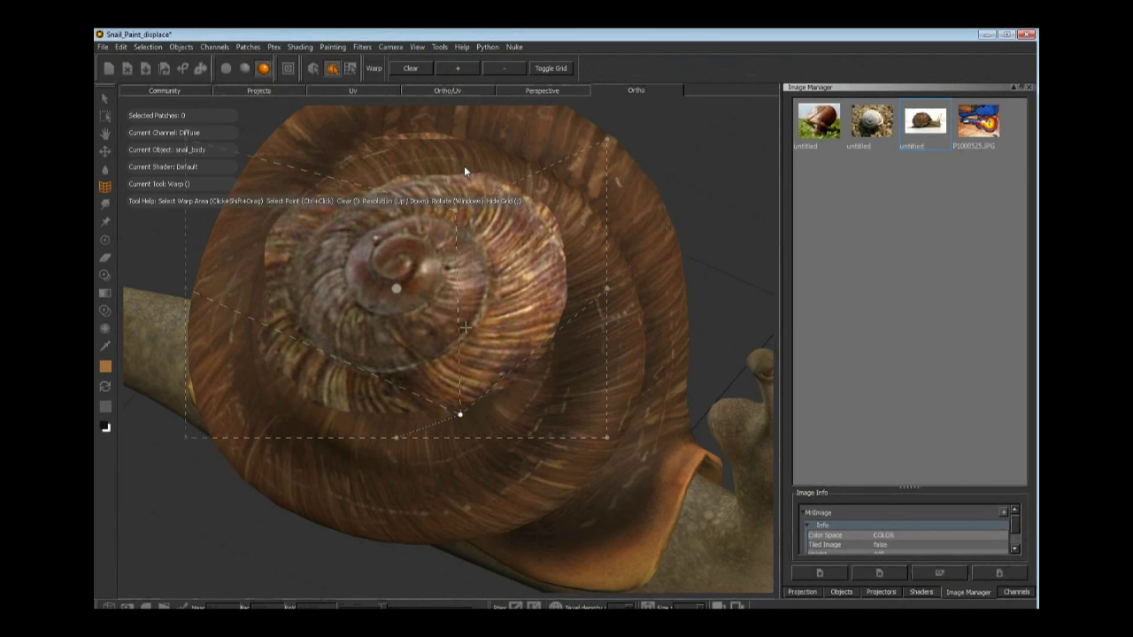
pyautogui.moveTo(454, 212); pyautogui.dragTo(436, 154)
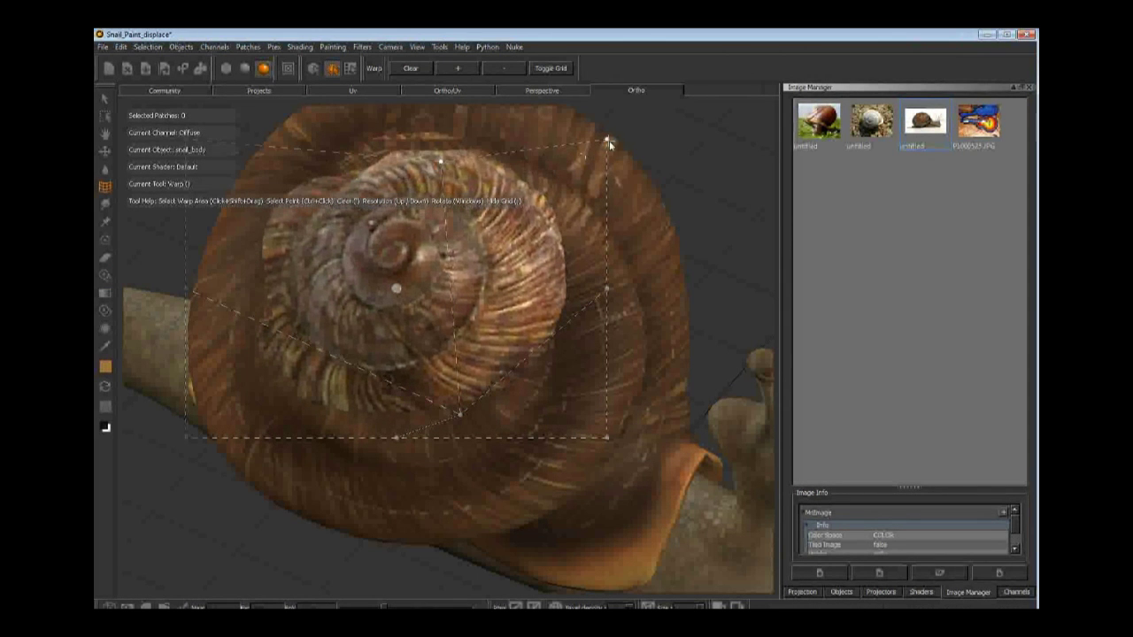
pyautogui.moveTo(607, 140)
pyautogui.mouseDown()
pyautogui.moveTo(608, 172)
pyautogui.moveTo(609, 157)
pyautogui.mouseUp()
pyautogui.moveTo(461, 414); pyautogui.dragTo(471, 428)
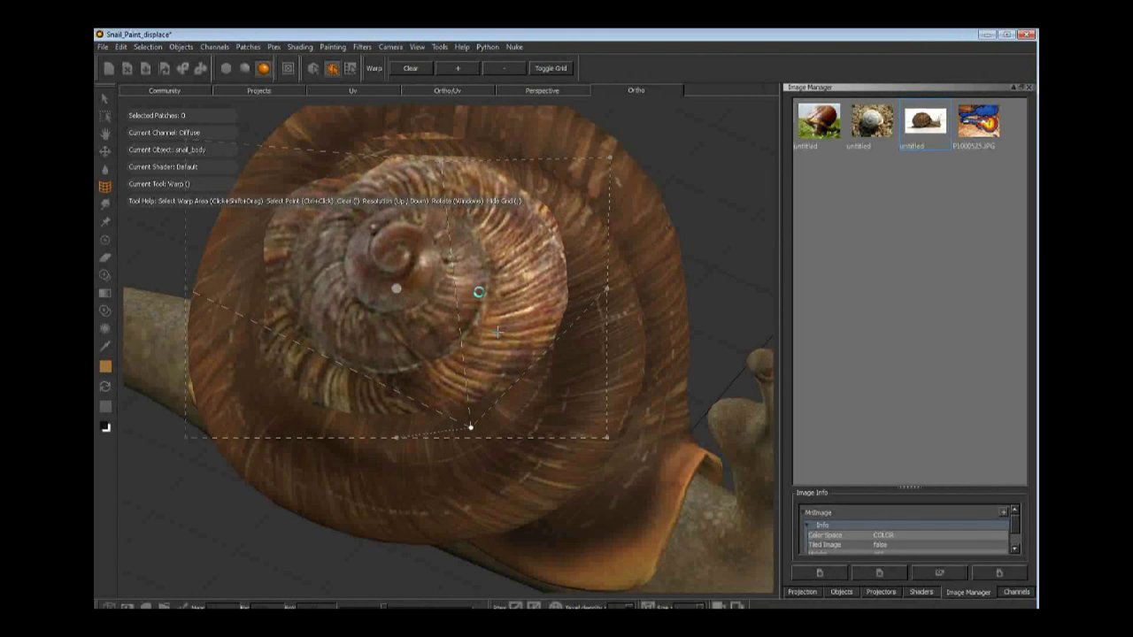
pyautogui.keyDown('alt'); pyautogui.moveTo(518, 323); pyautogui.dragTo(469, 345); pyautogui.keyUp('alt')
pyautogui.click(105, 99)
pyautogui.keyDown('alt'); pyautogui.moveTo(472, 285); pyautogui.dragTo(526, 297); pyautogui.keyUp('alt')
# - Make snail_shell the current object in the Objects list and display its UV patches
pyautogui.click(368, 89)
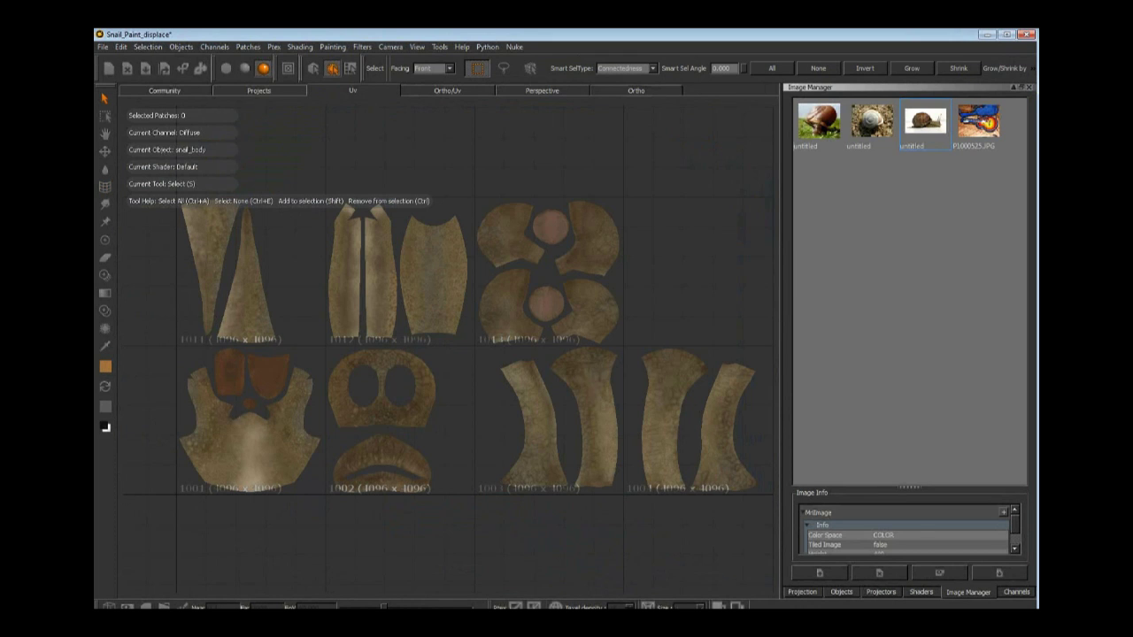
pyautogui.click(840, 592)
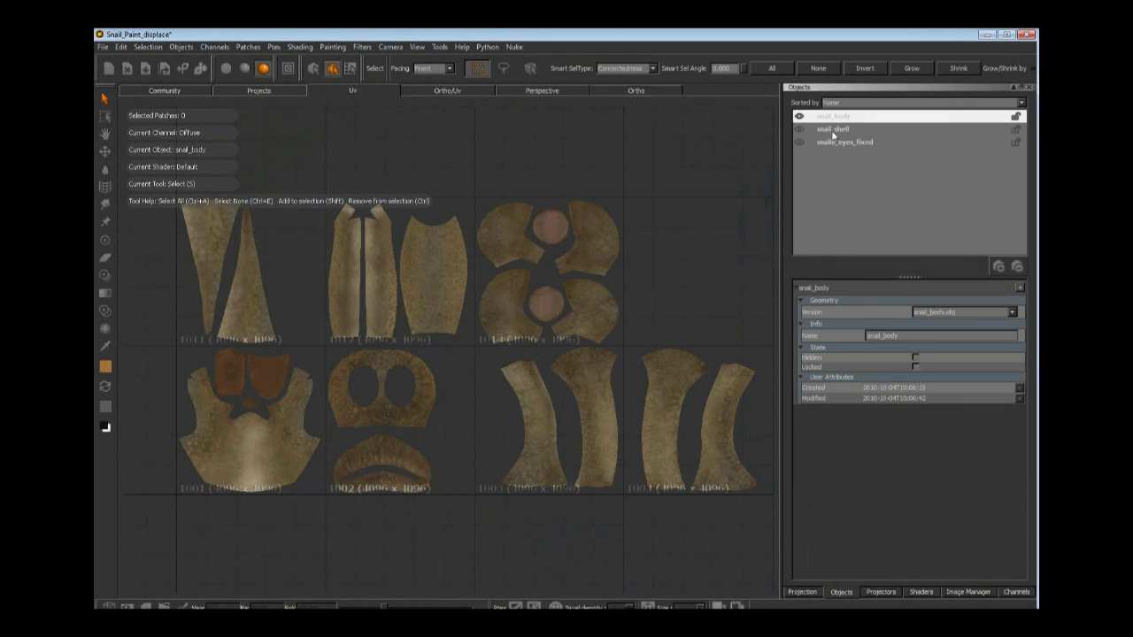
pyautogui.click(848, 129)
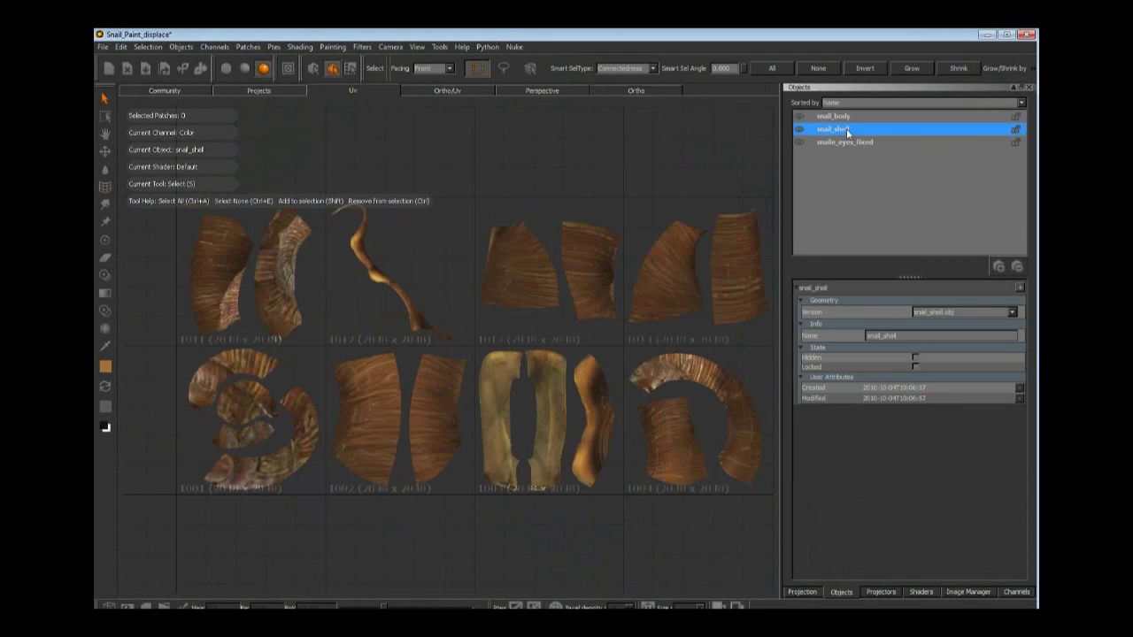
pyautogui.scroll(3, 357, 404)
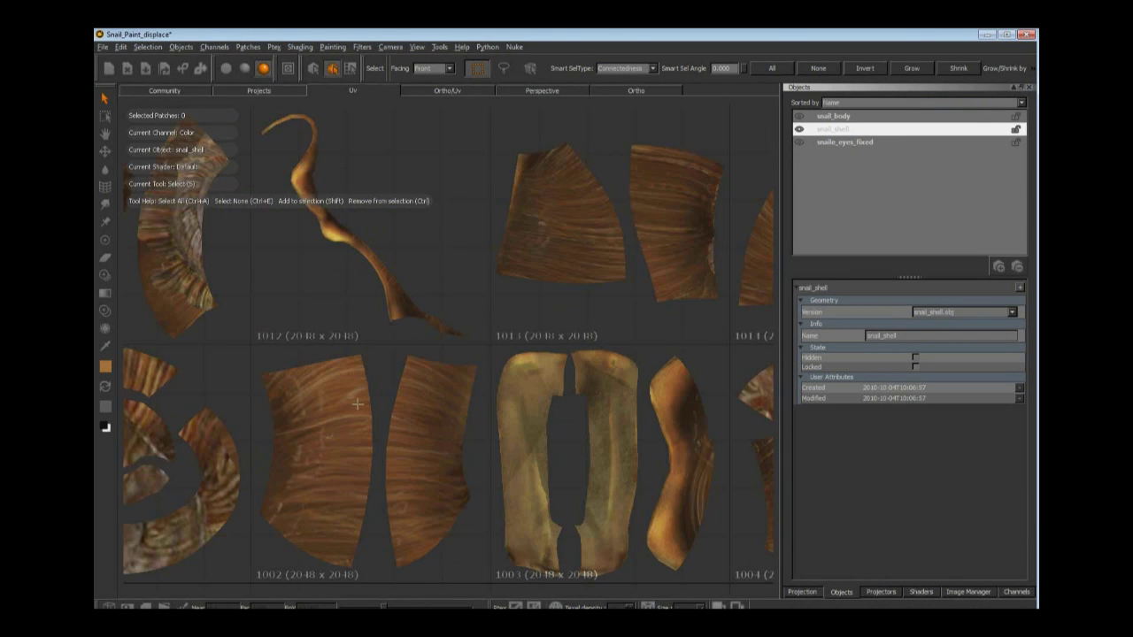
pyautogui.scroll(-3, 488, 316)
# - Compare the projected paint on the shell in the Ortho view with how it is distributed over the UV patches
pyautogui.click(637, 90)
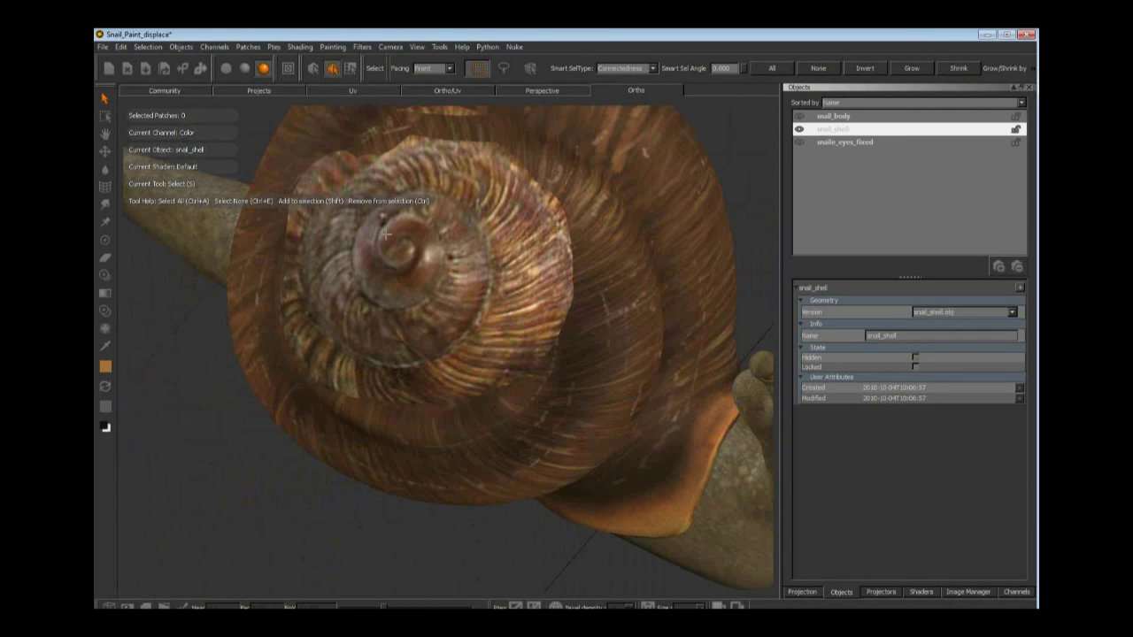
pyautogui.click(363, 90)
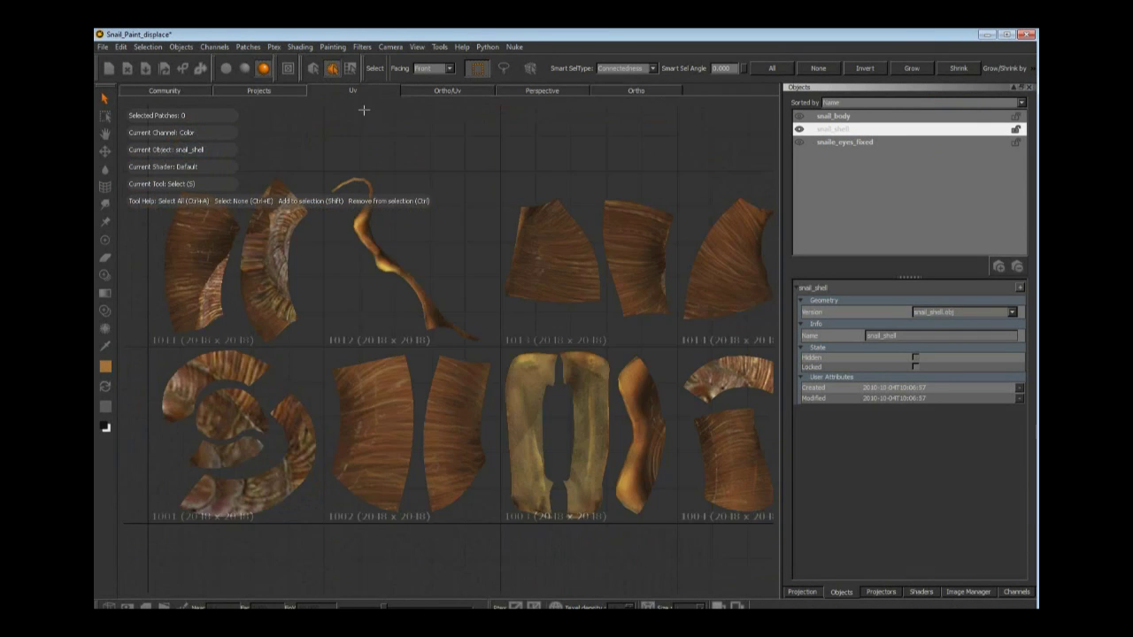
pyautogui.click(637, 91)
pyautogui.keyDown('alt'); pyautogui.moveTo(473, 266); pyautogui.dragTo(507, 219); pyautogui.keyUp('alt')
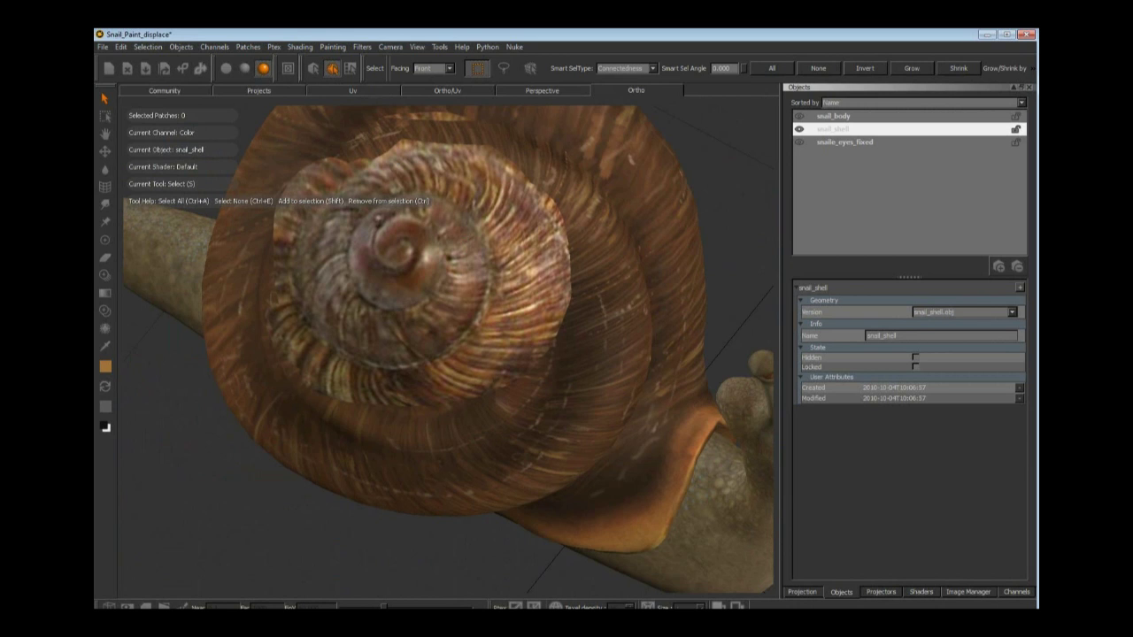
pyautogui.click(371, 91)
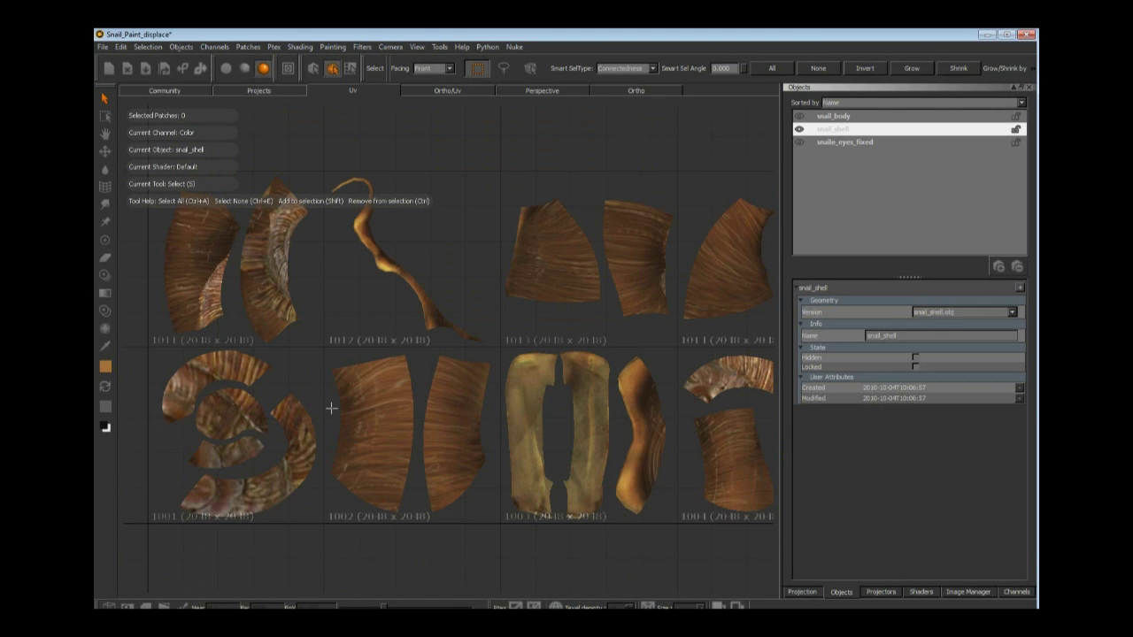
pyautogui.scroll(-3, 331, 407)
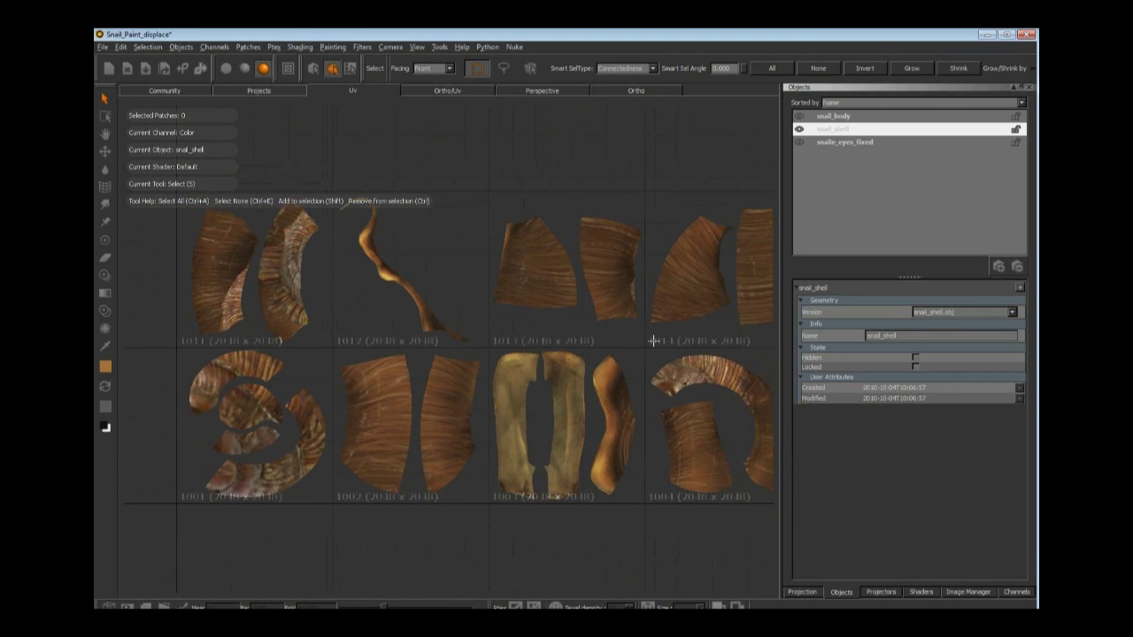
pyautogui.scroll(-3, 652, 338)
pyautogui.scroll(4, 652, 338)
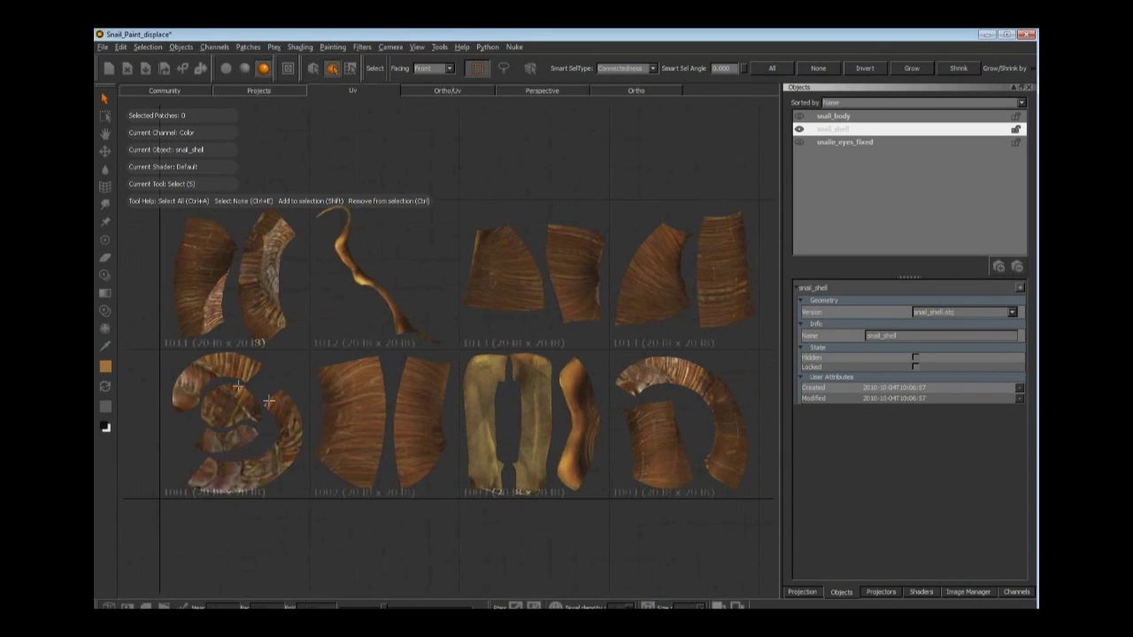
# - Examine how the spiral's painted pieces are laid out across the shell's UV patches
pyautogui.click(226, 426)
pyautogui.click(187, 440)
pyautogui.keyDown('alt'); pyautogui.moveTo(534, 361); pyautogui.dragTo(510, 375, button='middle'); pyautogui.keyUp('alt')
pyautogui.keyDown('alt'); pyautogui.moveTo(536, 359); pyautogui.dragTo(523, 356, button='right'); pyautogui.keyUp('alt')
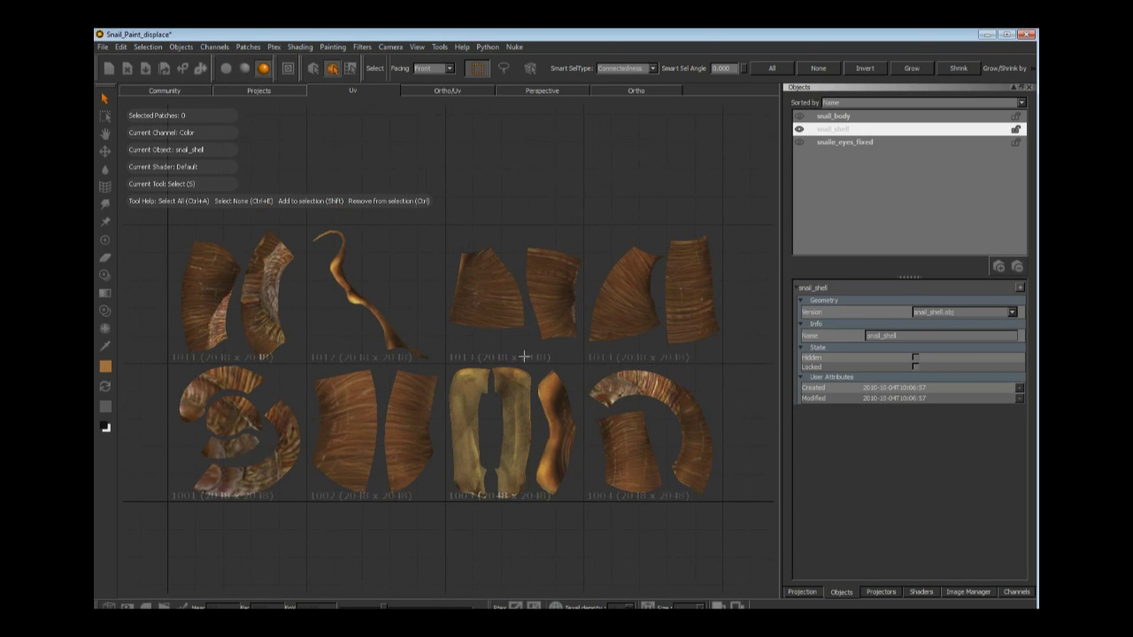
# - Inspect the painted spiral on the snail's shell from several angles in the Ortho view
pyautogui.click(639, 93)
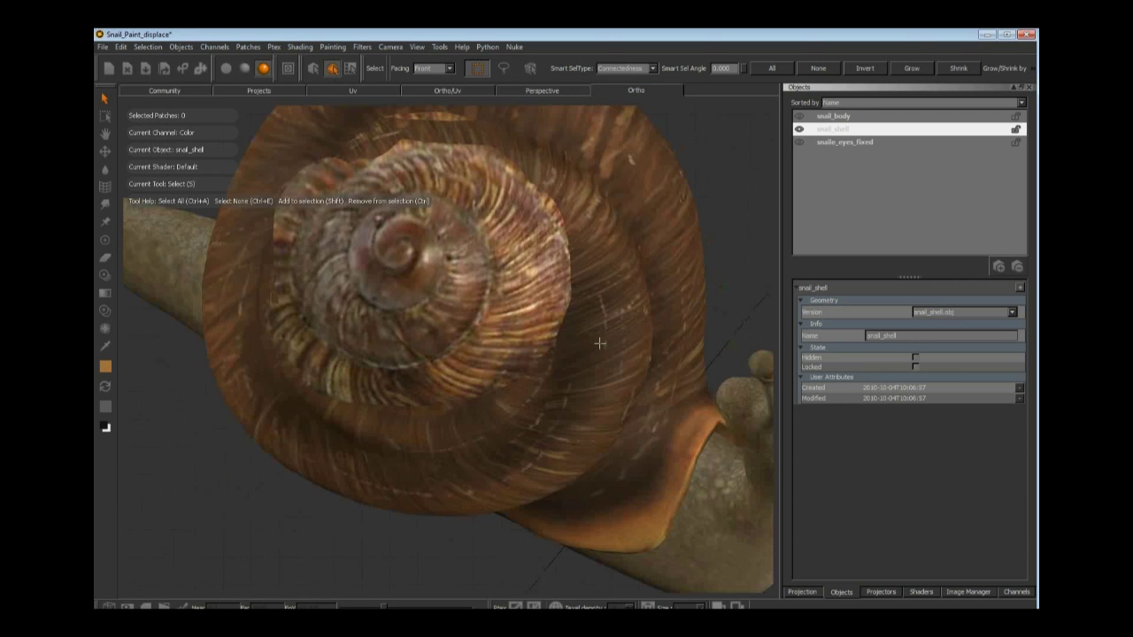
pyautogui.keyDown('alt'); pyautogui.moveTo(599, 344); pyautogui.dragTo(558, 346); pyautogui.keyUp('alt')
pyautogui.keyDown('alt'); pyautogui.moveTo(599, 343); pyautogui.dragTo(496, 324, button='middle'); pyautogui.keyUp('alt')
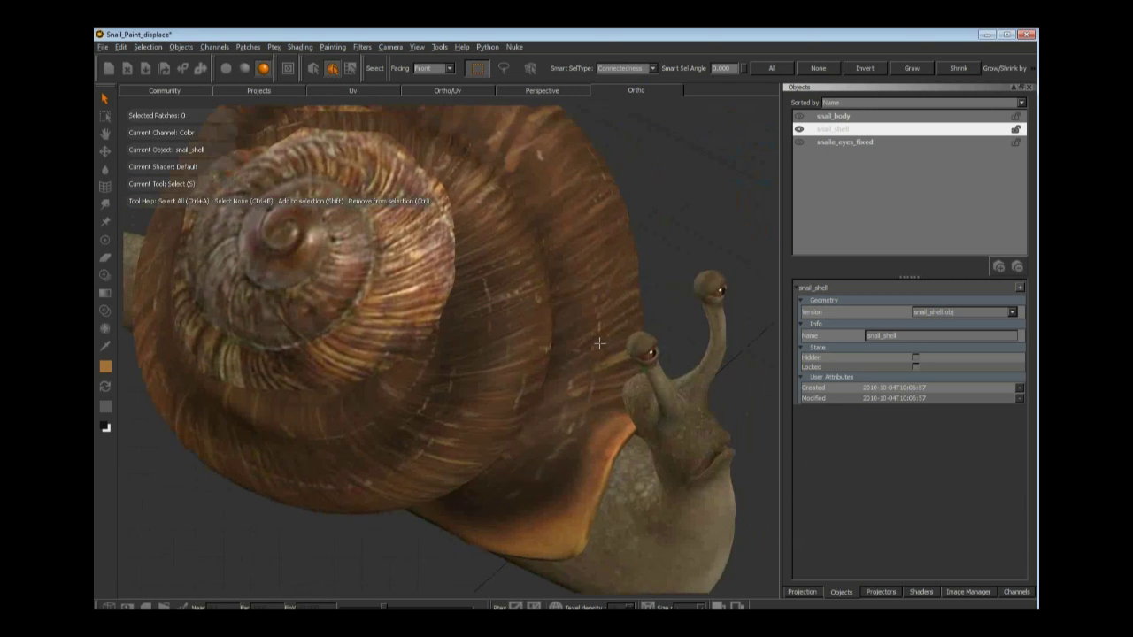
pyautogui.keyDown('alt'); pyautogui.moveTo(599, 343); pyautogui.dragTo(531, 343, button='right'); pyautogui.keyUp('alt')
pyautogui.keyDown('alt'); pyautogui.moveTo(599, 344); pyautogui.dragTo(615, 345); pyautogui.keyUp('alt')
pyautogui.keyDown('alt'); pyautogui.moveTo(599, 343); pyautogui.dragTo(671, 344, button='right'); pyautogui.keyUp('alt')
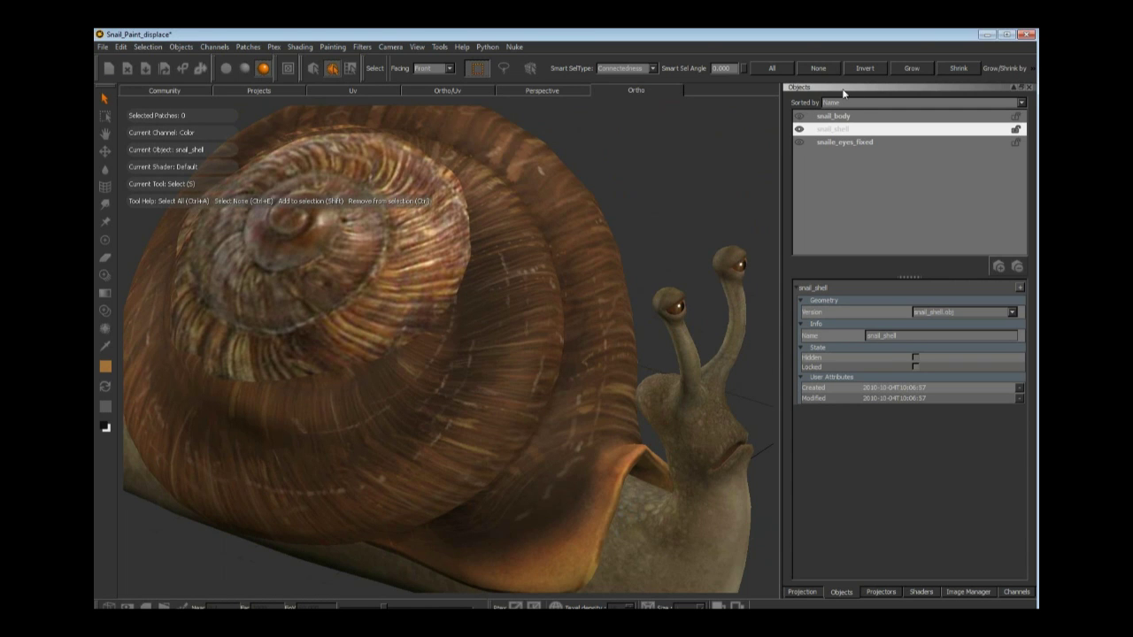
# - Show the project's channels and compare the shell's Diffuse and Color channels on the model
pyautogui.moveTo(843, 93); pyautogui.dragTo(848, 177)
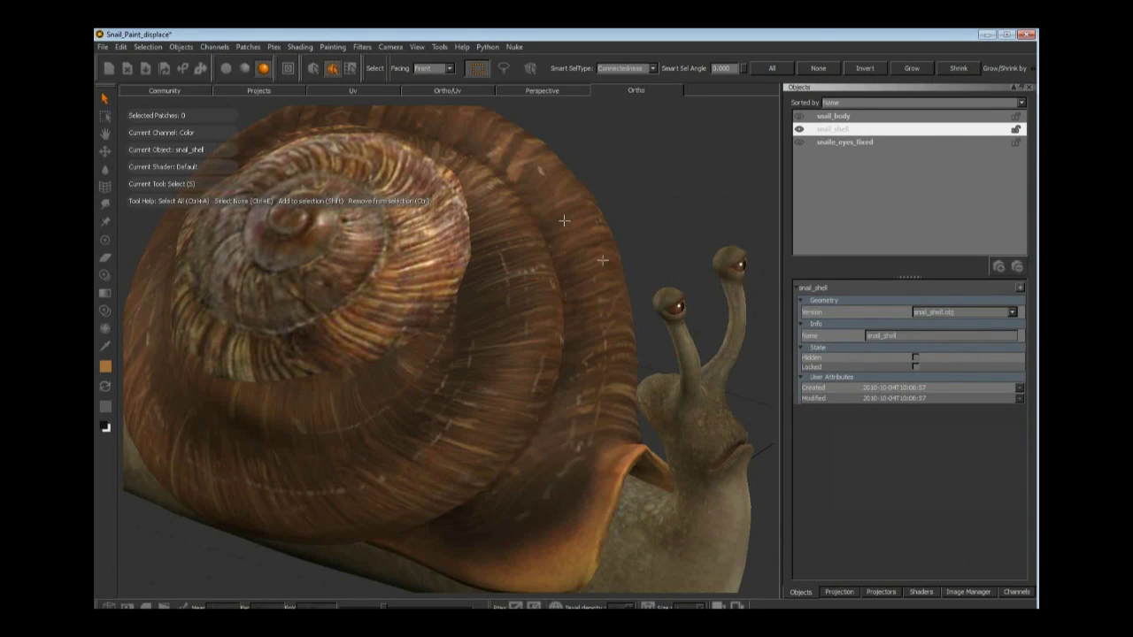
pyautogui.click(839, 592)
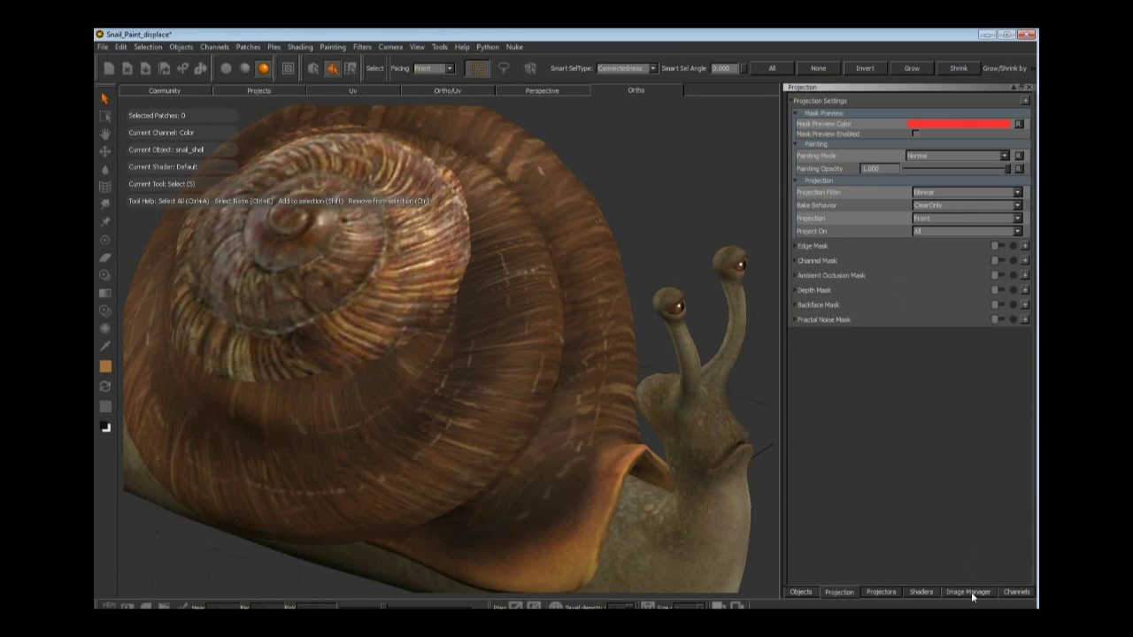
pyautogui.click(1017, 592)
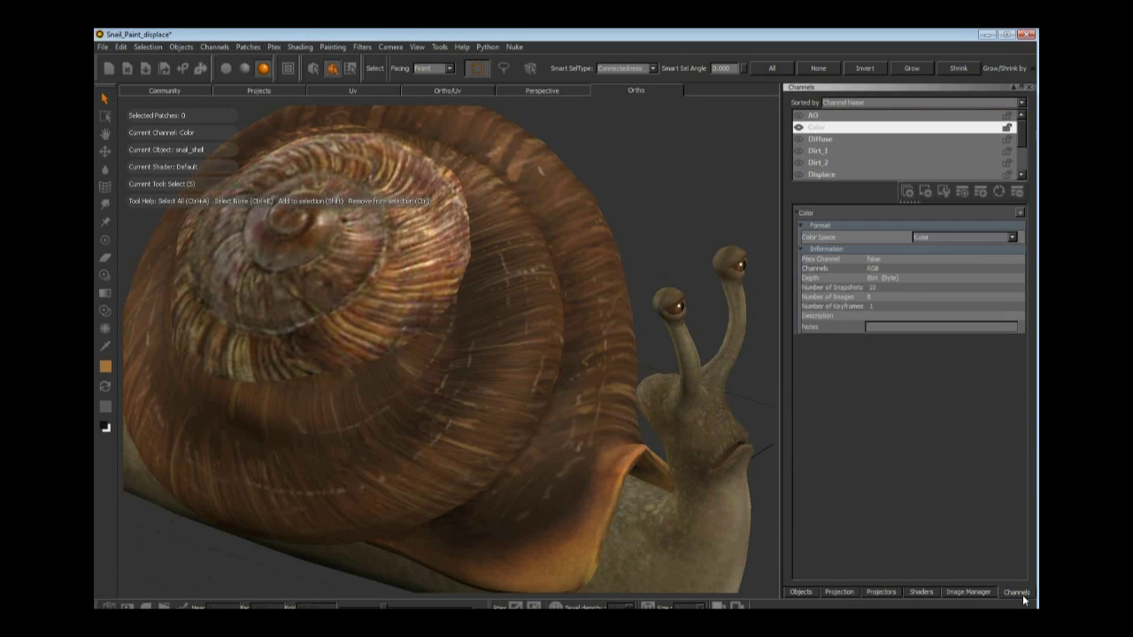
pyautogui.click(834, 138)
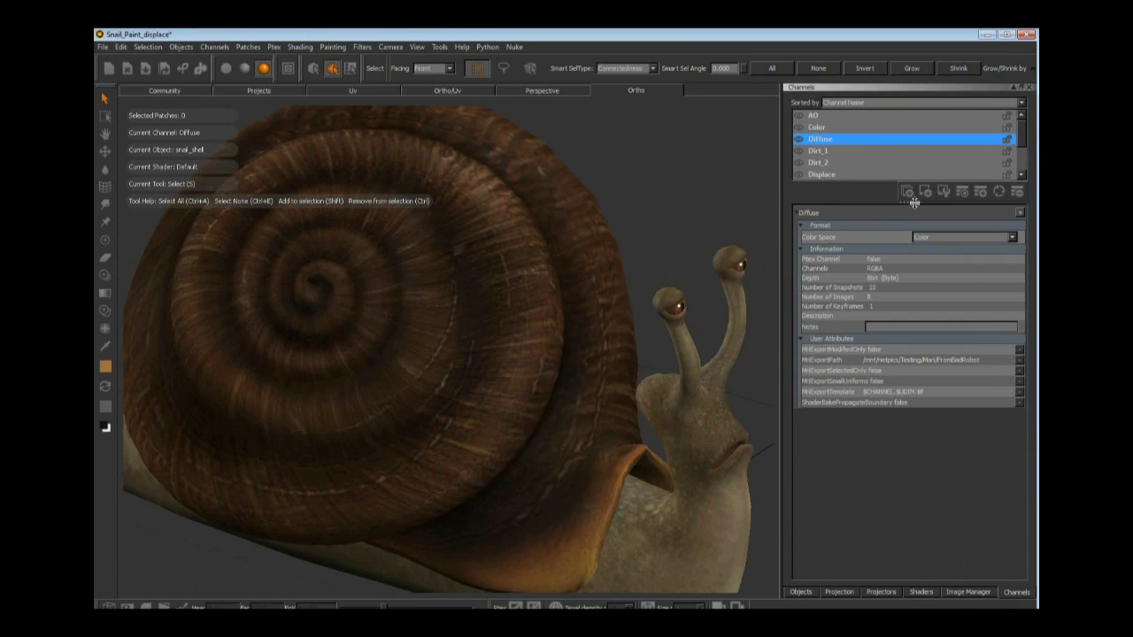
pyautogui.click(832, 116)
pyautogui.click(831, 128)
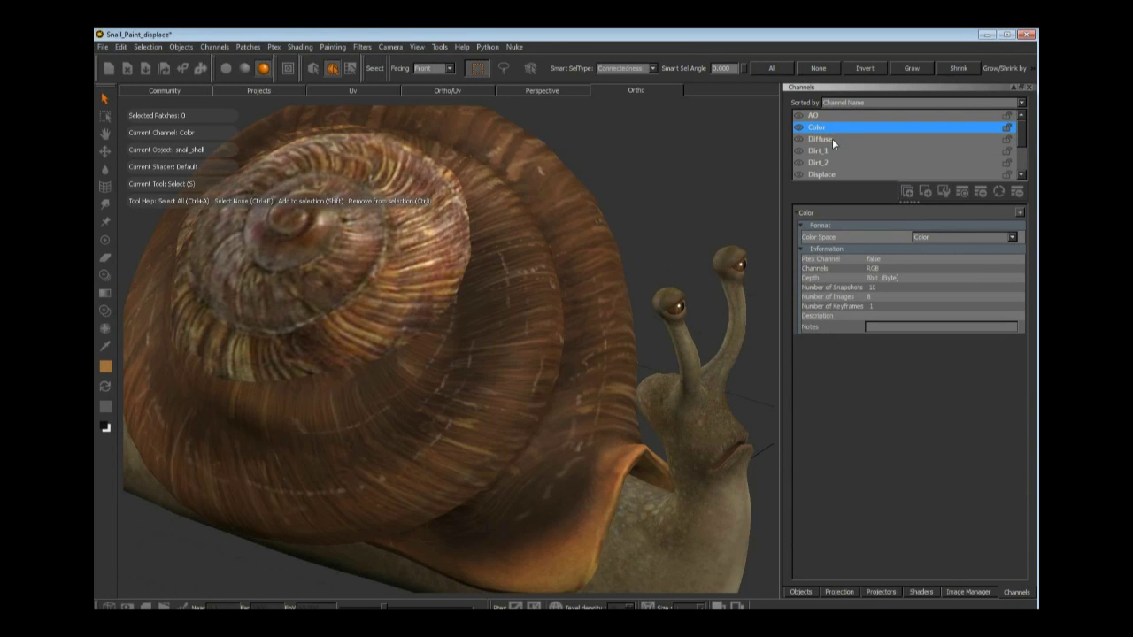
pyautogui.click(833, 139)
# - Display the Dirt_1, Dirt_2, Displace, Normals, Shell_Colors and Shell_Colors_2 channels on the shell one after another
pyautogui.click(837, 151)
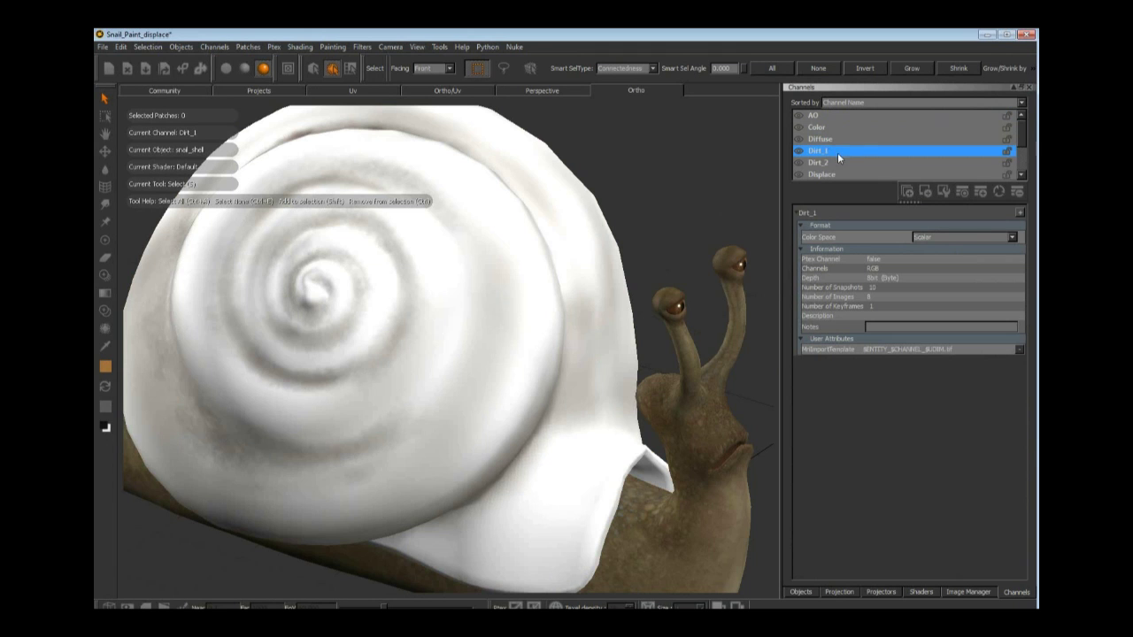
pyautogui.click(826, 161)
pyautogui.scroll(-2, 826, 157)
pyautogui.click(824, 153)
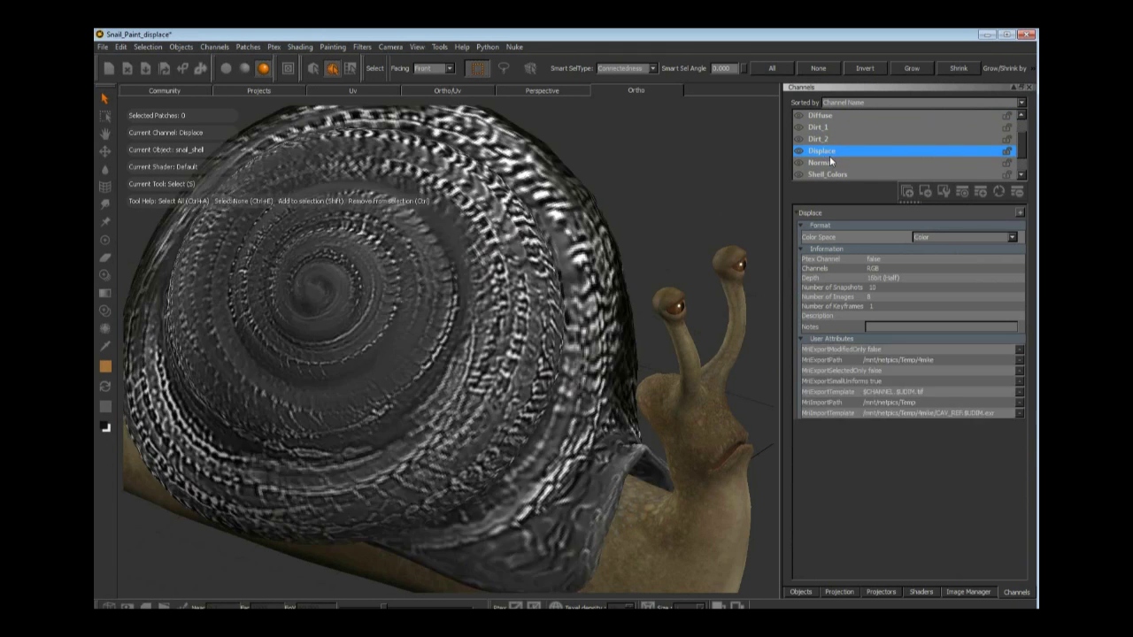
pyautogui.click(822, 163)
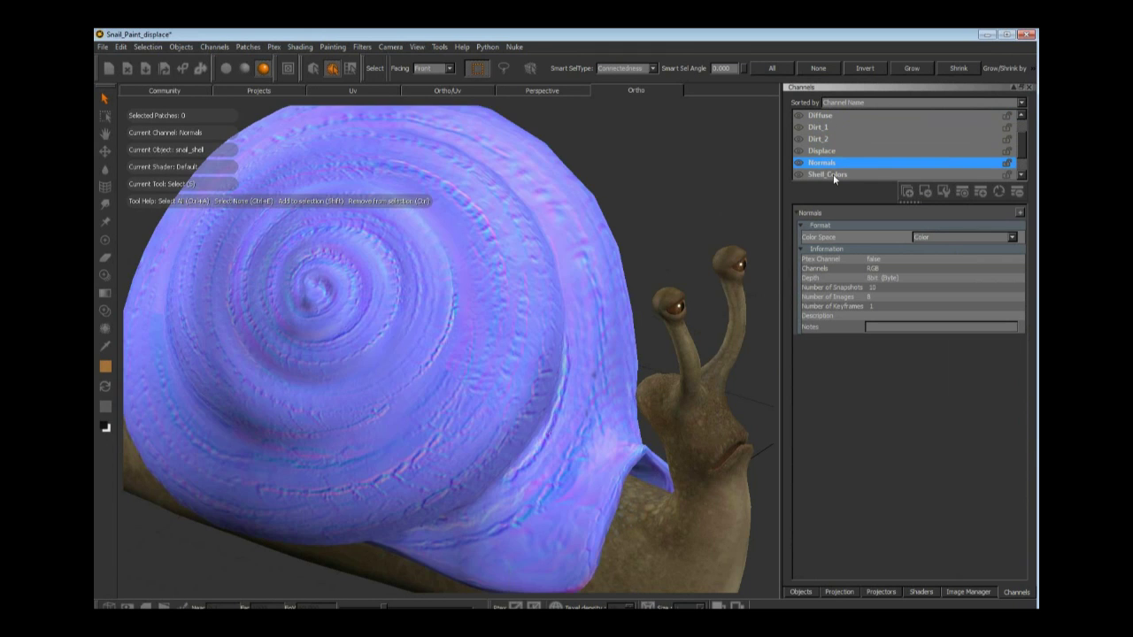
pyautogui.click(833, 173)
pyautogui.scroll(-1, 845, 155)
pyautogui.click(834, 174)
pyautogui.scroll(-1, 842, 143)
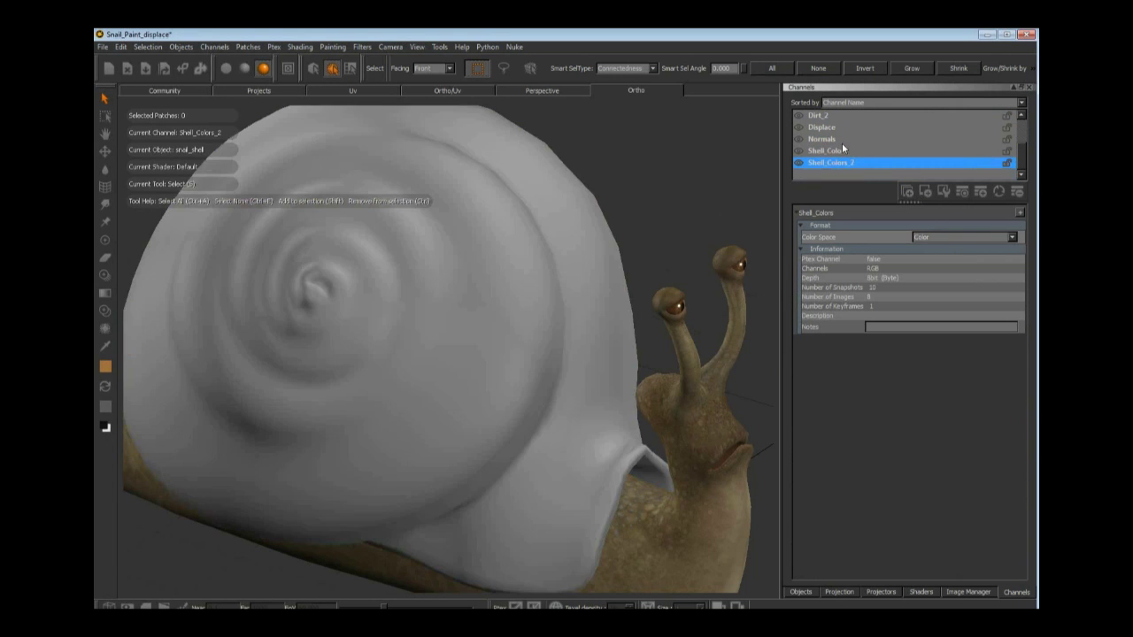
# - Review the Dirt_2 and AO channels on the shell and make Color the current channel again
pyautogui.click(841, 140)
pyautogui.click(837, 117)
pyautogui.scroll(4, 841, 141)
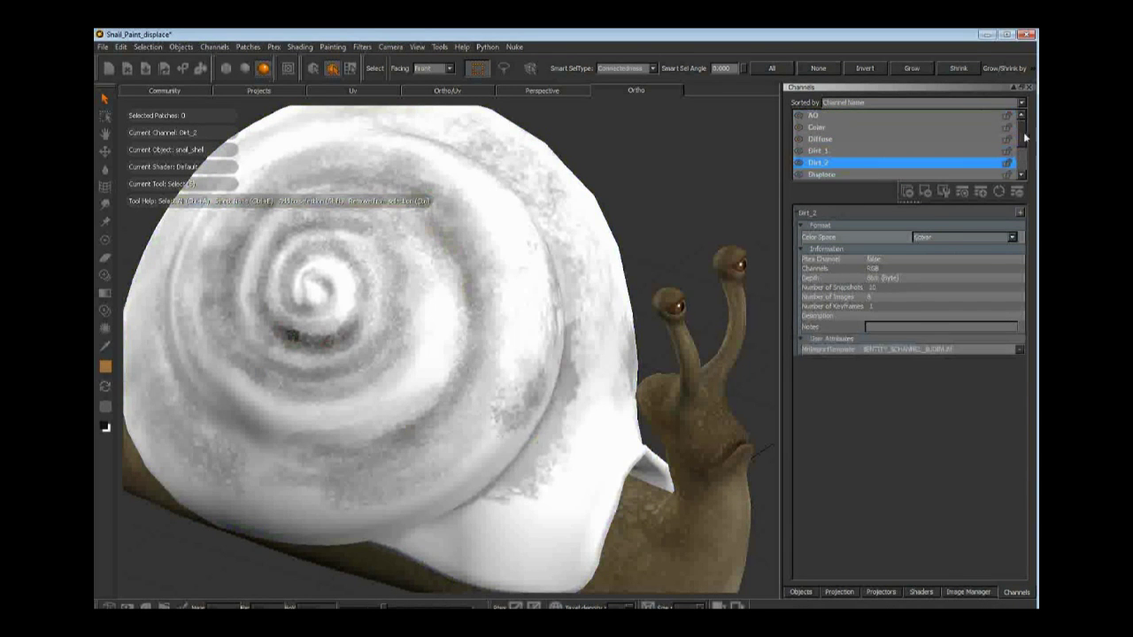
pyautogui.click(813, 116)
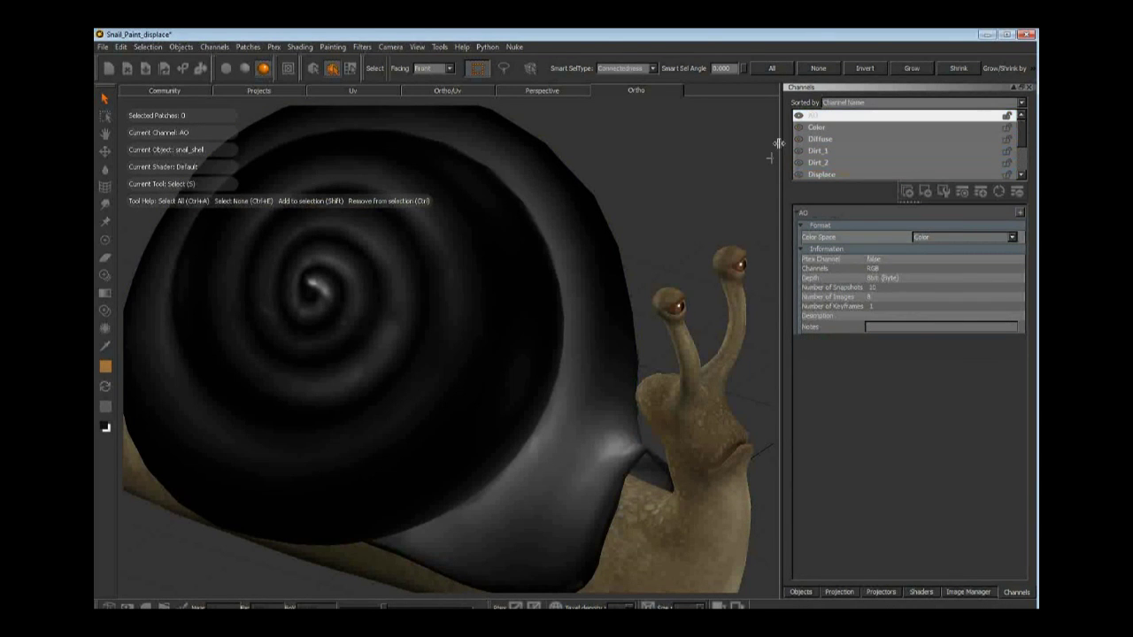
pyautogui.click(815, 127)
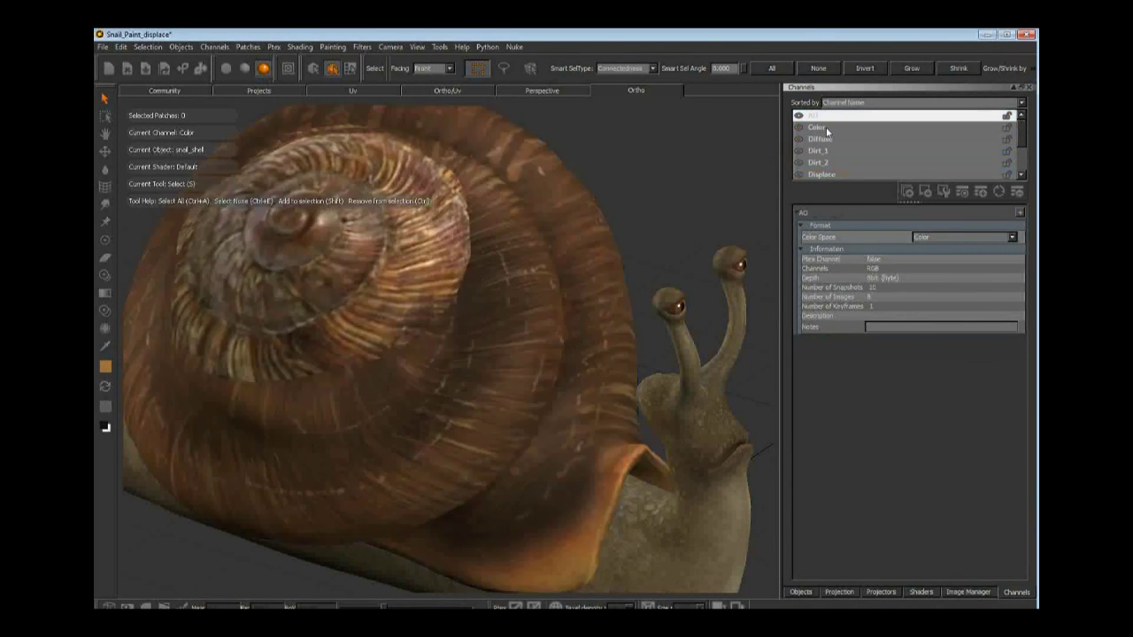
# - Apply the Displace shader to the shell and lower its displacement Texture Weight to near the minimum
pyautogui.click(921, 592)
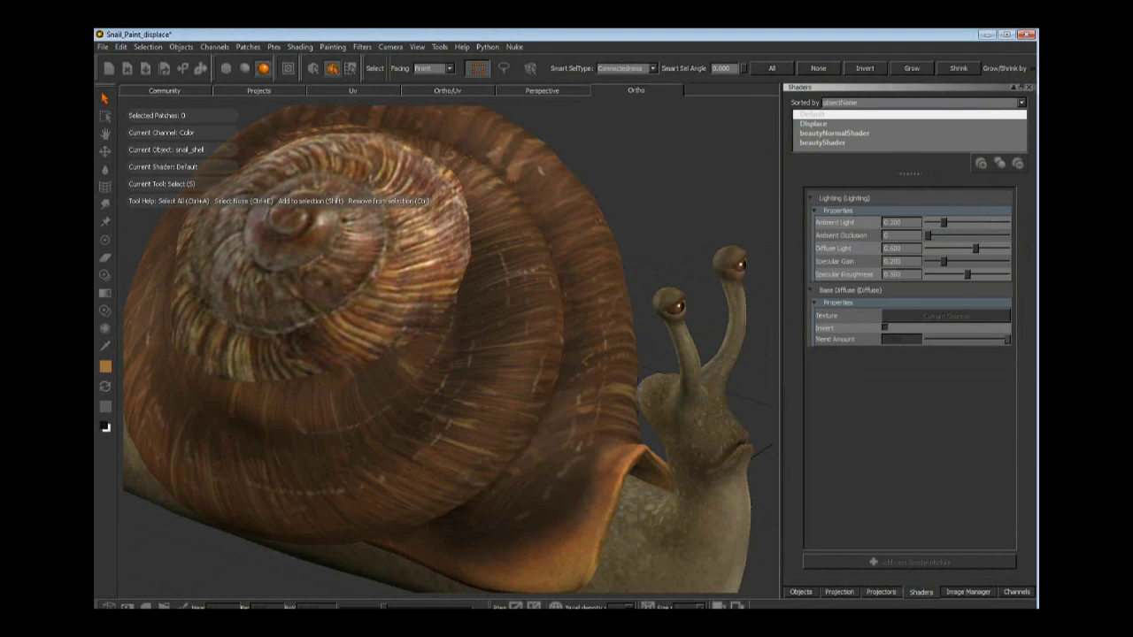
pyautogui.click(814, 123)
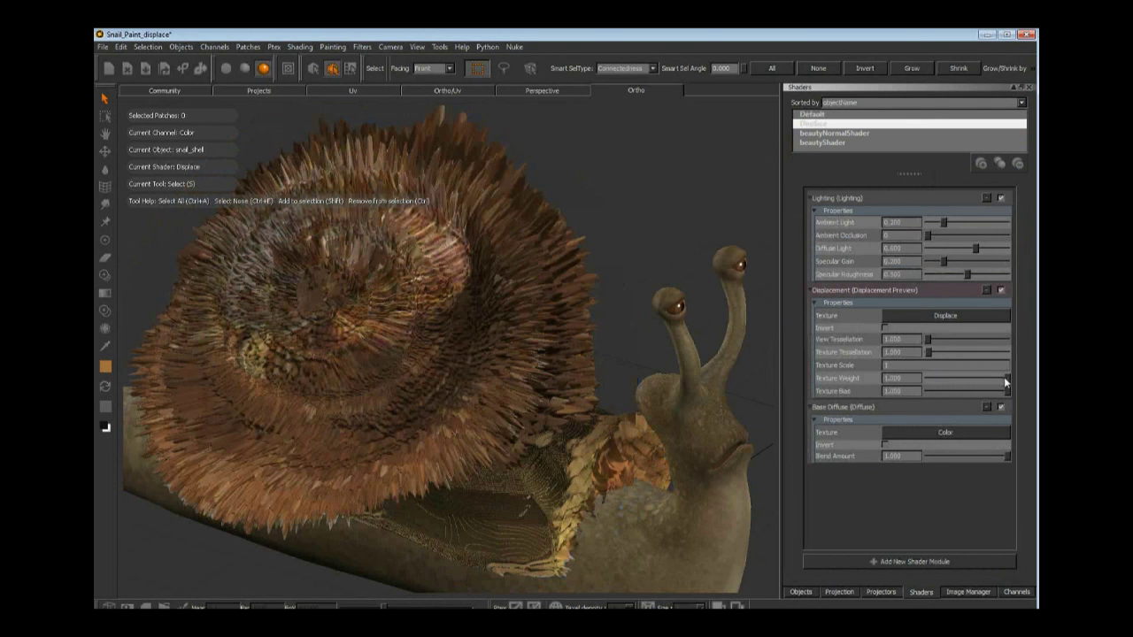
pyautogui.moveTo(1006, 382); pyautogui.dragTo(928, 382)
# - Inspect the displaced surface detail of the shell up close and from several angles
pyautogui.keyDown('alt'); pyautogui.moveTo(655, 274); pyautogui.dragTo(508, 261); pyautogui.keyUp('alt')
pyautogui.moveTo(508, 260); pyautogui.dragTo(508, 260, button='middle')
pyautogui.keyDown('alt'); pyautogui.moveTo(508, 261); pyautogui.dragTo(508, 261); pyautogui.keyUp('alt')
pyautogui.keyDown('alt'); pyautogui.moveTo(508, 261); pyautogui.dragTo(508, 261, button='right'); pyautogui.keyUp('alt')
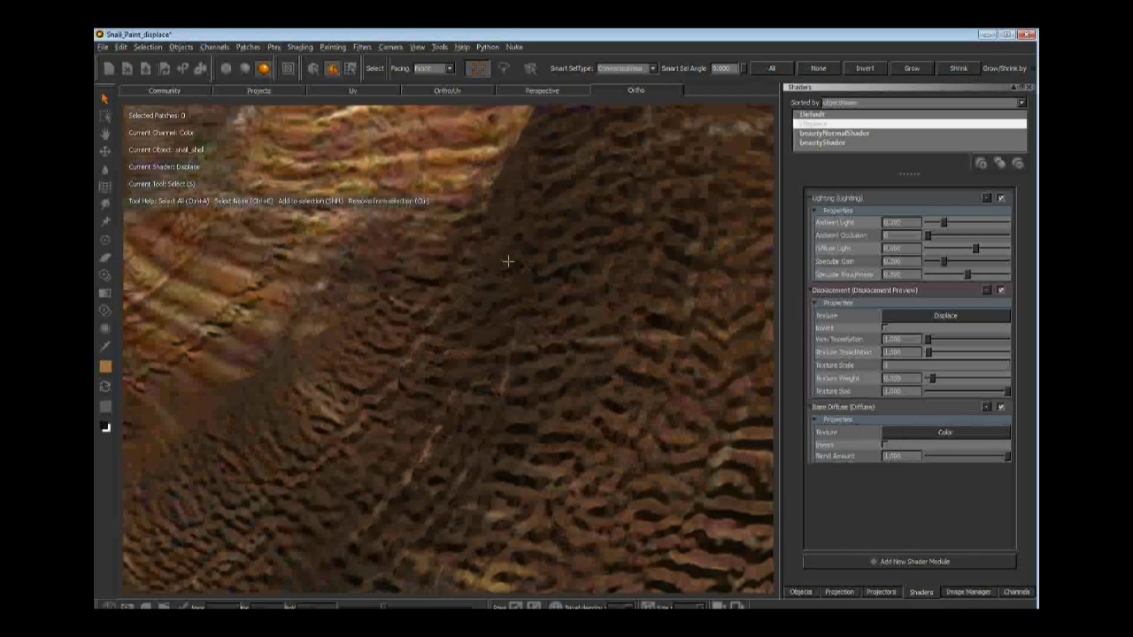
pyautogui.keyDown('alt'); pyautogui.moveTo(508, 261); pyautogui.dragTo(508, 261); pyautogui.keyUp('alt')
pyautogui.keyDown('alt'); pyautogui.moveTo(507, 261); pyautogui.dragTo(507, 261, button='right'); pyautogui.keyUp('alt')
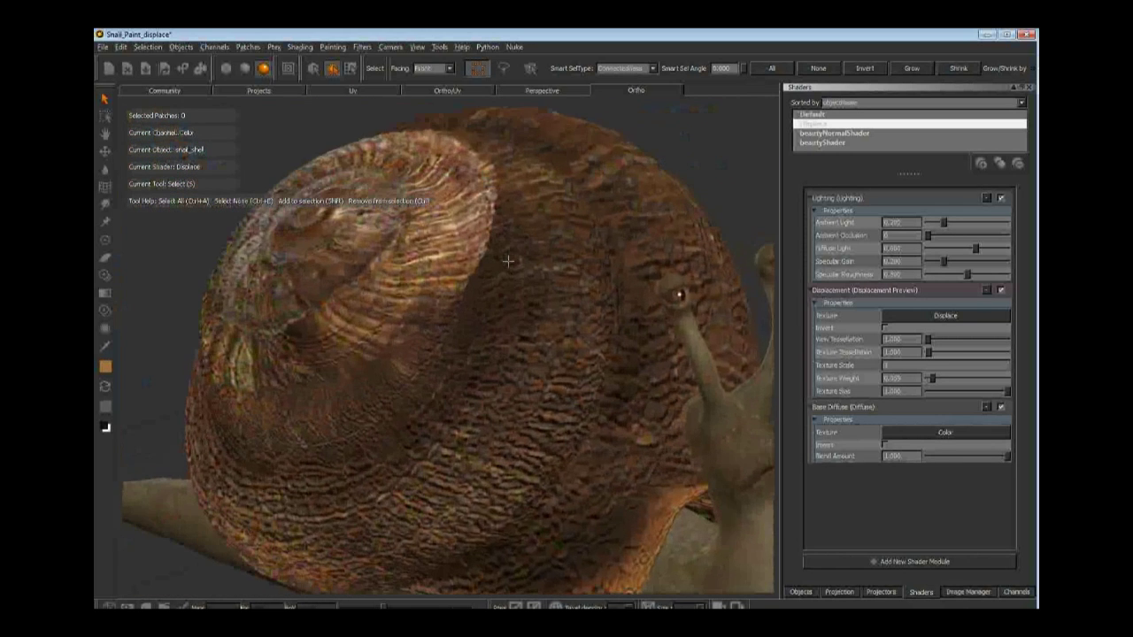
pyautogui.moveTo(508, 260); pyautogui.dragTo(508, 260, button='middle')
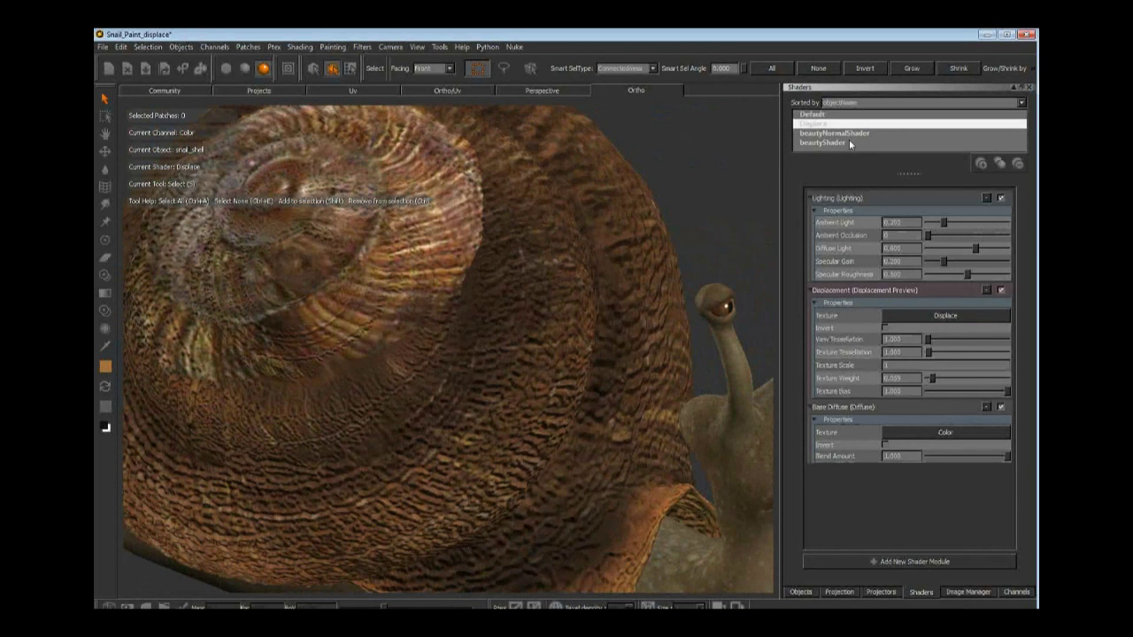
# - Apply beautyNormalShader to the shell and review its lighting, AO, cavity, dirt and shell colour modules
pyautogui.click(848, 138)
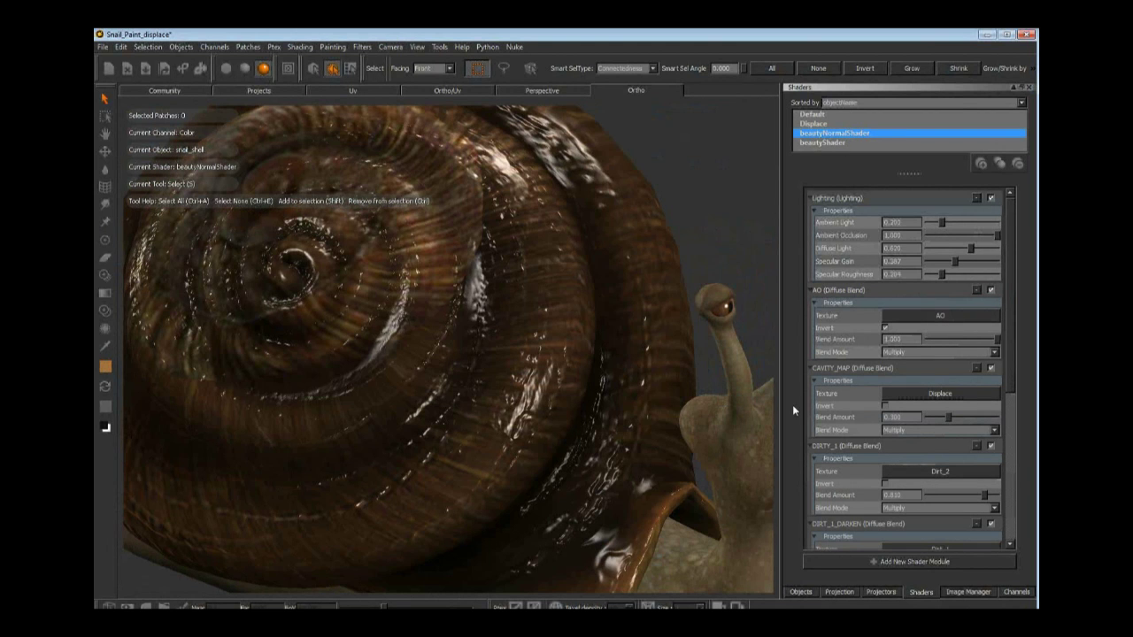
pyautogui.moveTo(1011, 245); pyautogui.dragTo(1001, 278)
pyautogui.moveTo(1008, 323); pyautogui.dragTo(998, 214)
pyautogui.keyDown('alt'); pyautogui.moveTo(585, 291); pyautogui.dragTo(682, 297); pyautogui.keyUp('alt')
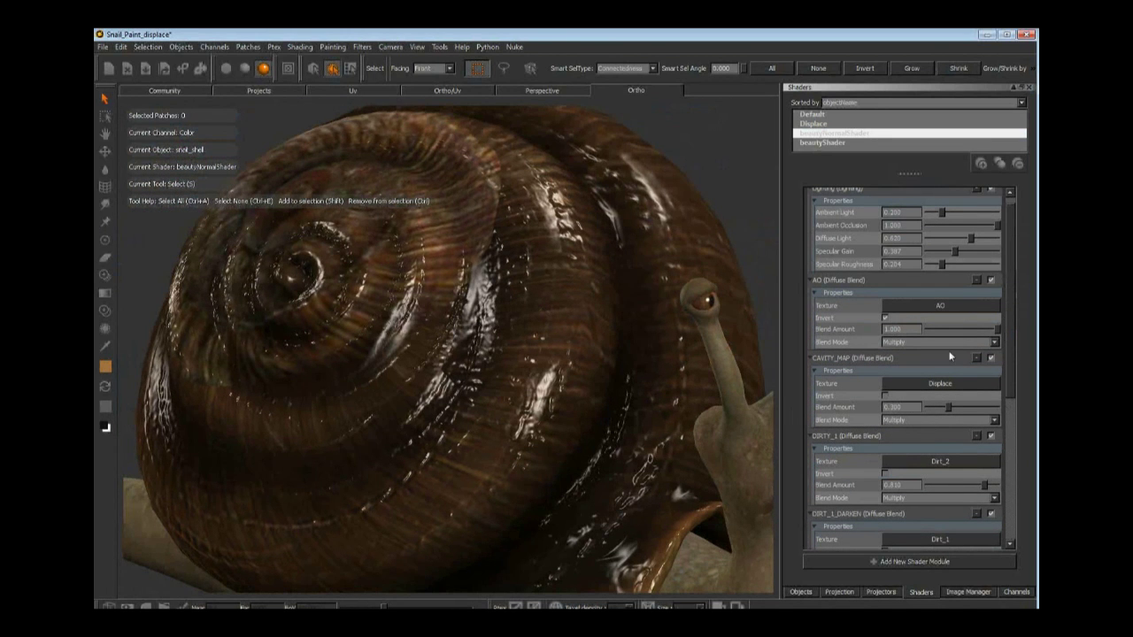
pyautogui.scroll(-2, 951, 389)
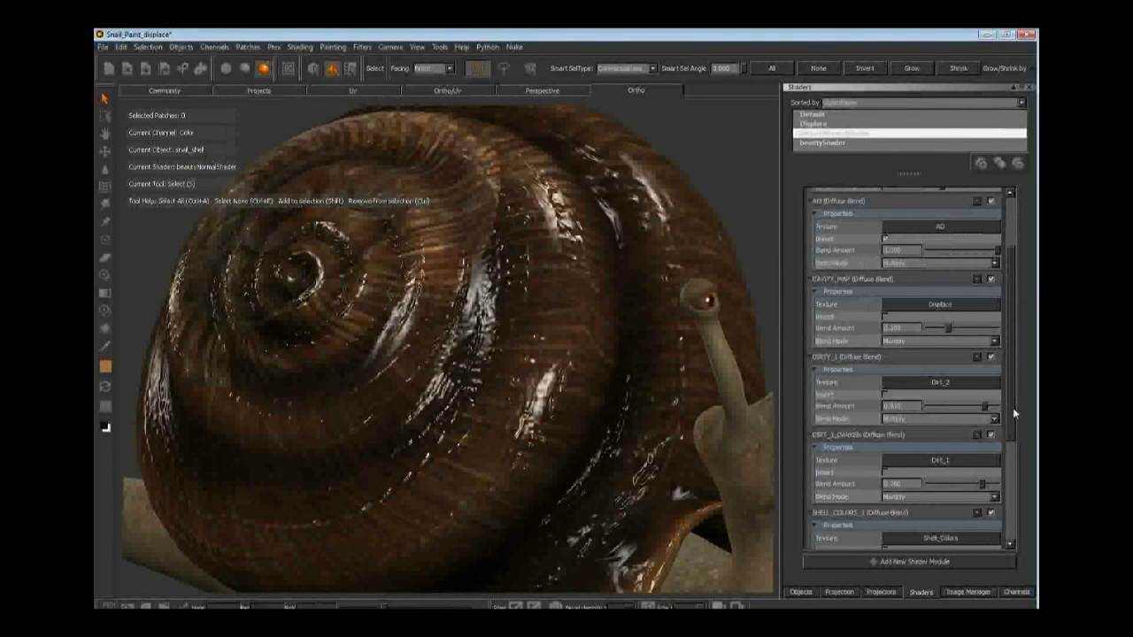
pyautogui.scroll(-2, 1009, 409)
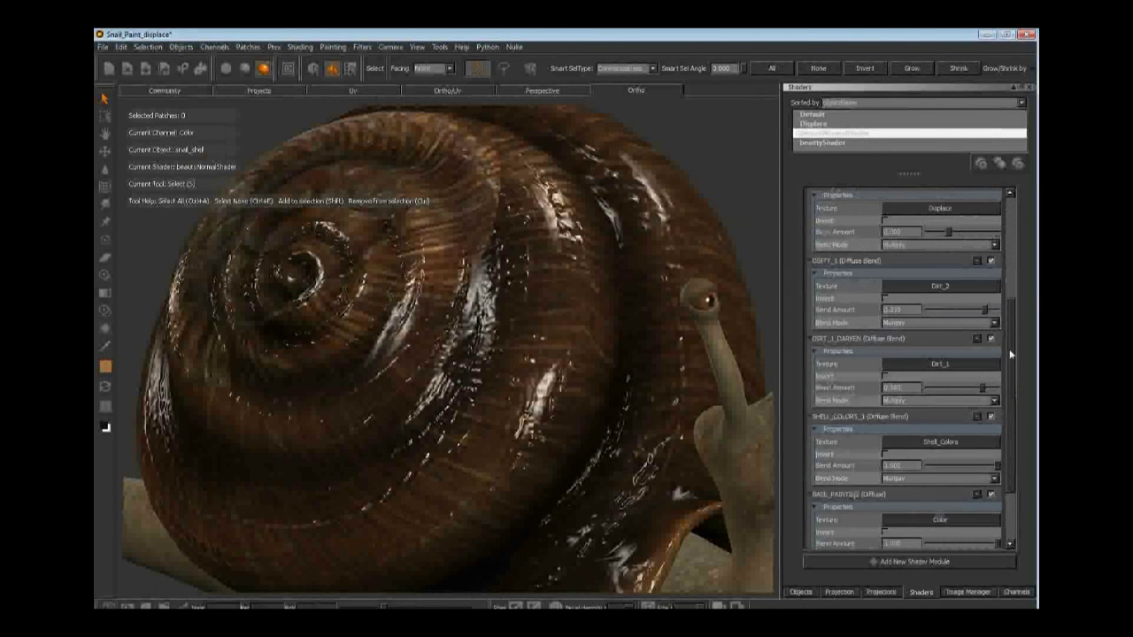
pyautogui.moveTo(1009, 348); pyautogui.dragTo(1006, 319)
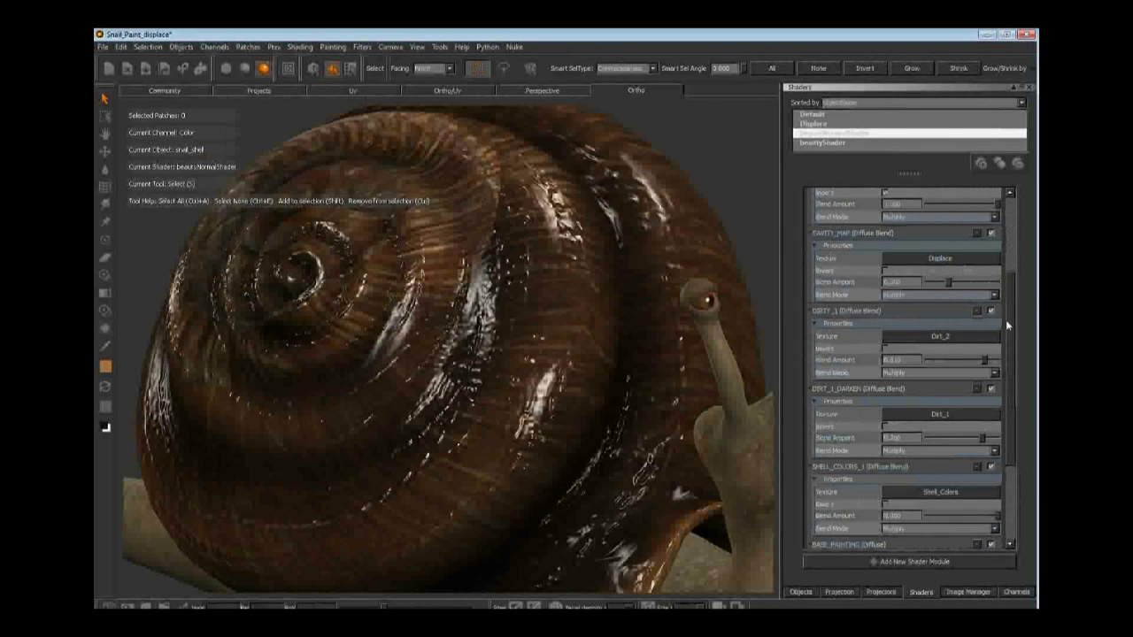
pyautogui.scroll(2, 1005, 319)
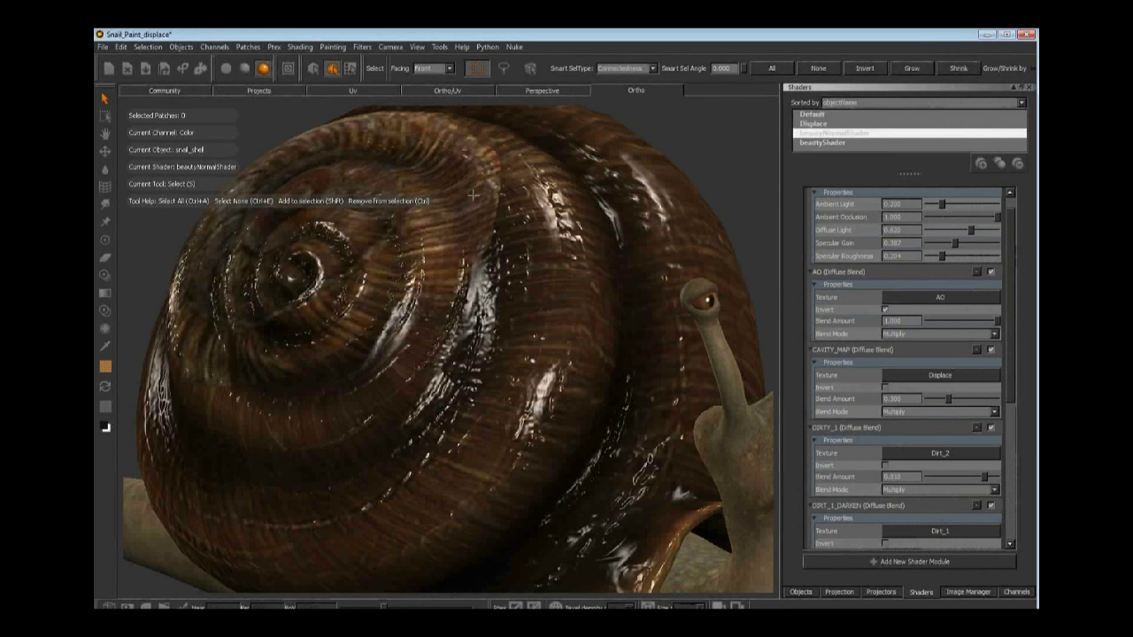
# - Close the snail project, discarding its changes, and switch to NukeX
pyautogui.keyDown('alt'); pyautogui.moveTo(472, 195); pyautogui.dragTo(473, 195); pyautogui.keyUp('alt')
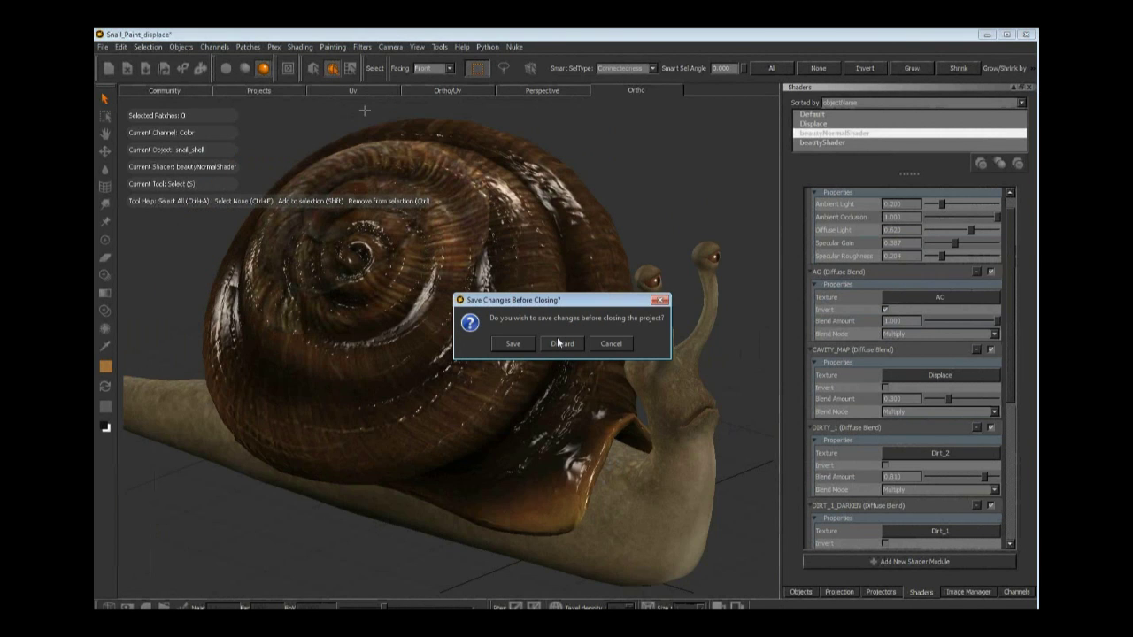
pyautogui.click(561, 343)
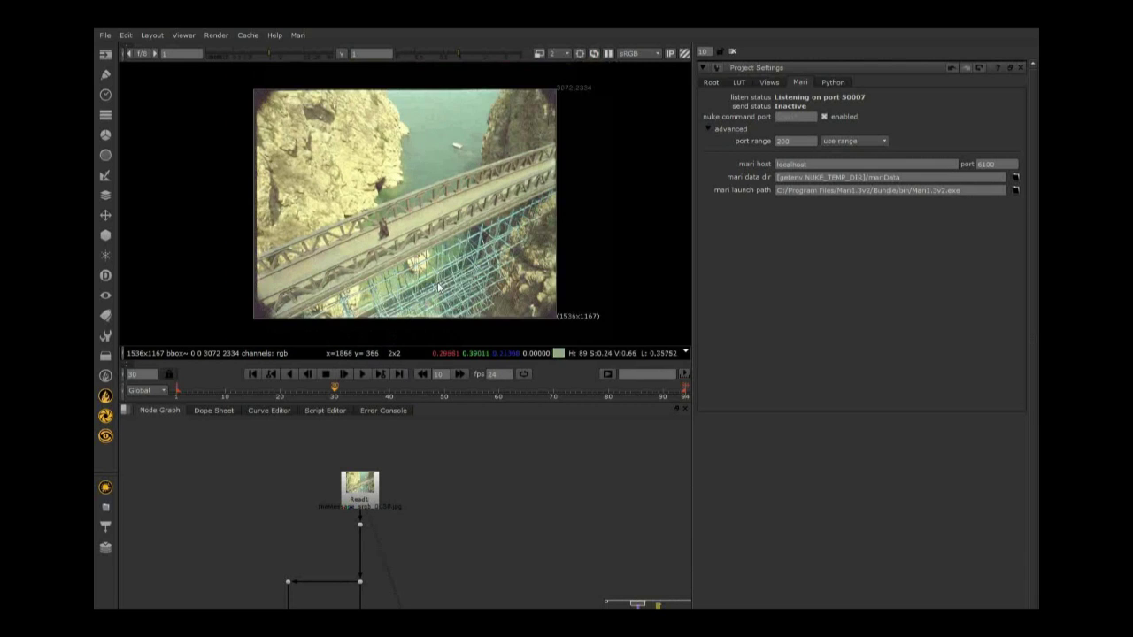
# - Fit the bridge footage in the viewer and play the clip for a short stretch
pyautogui.press('f')
pyautogui.click(362, 375)
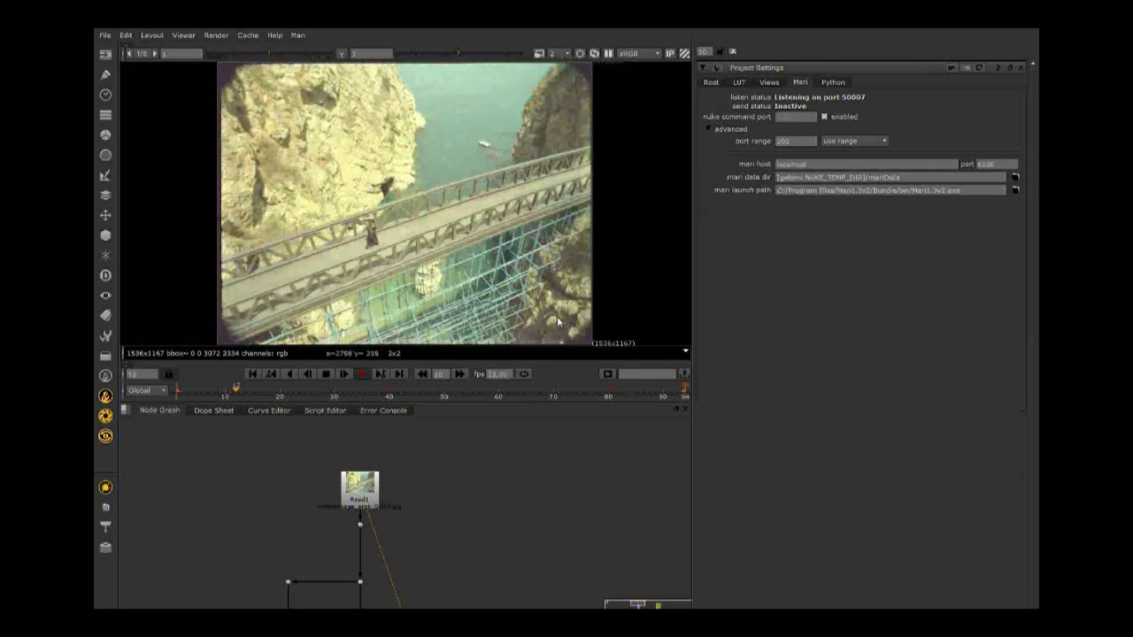
pyautogui.click(328, 375)
# - Show the tracked camera from the Cam Tracker group in the 3D viewer and scrub through its motion
pyautogui.scroll(-3, 432, 509)
pyautogui.scroll(8, 414, 531)
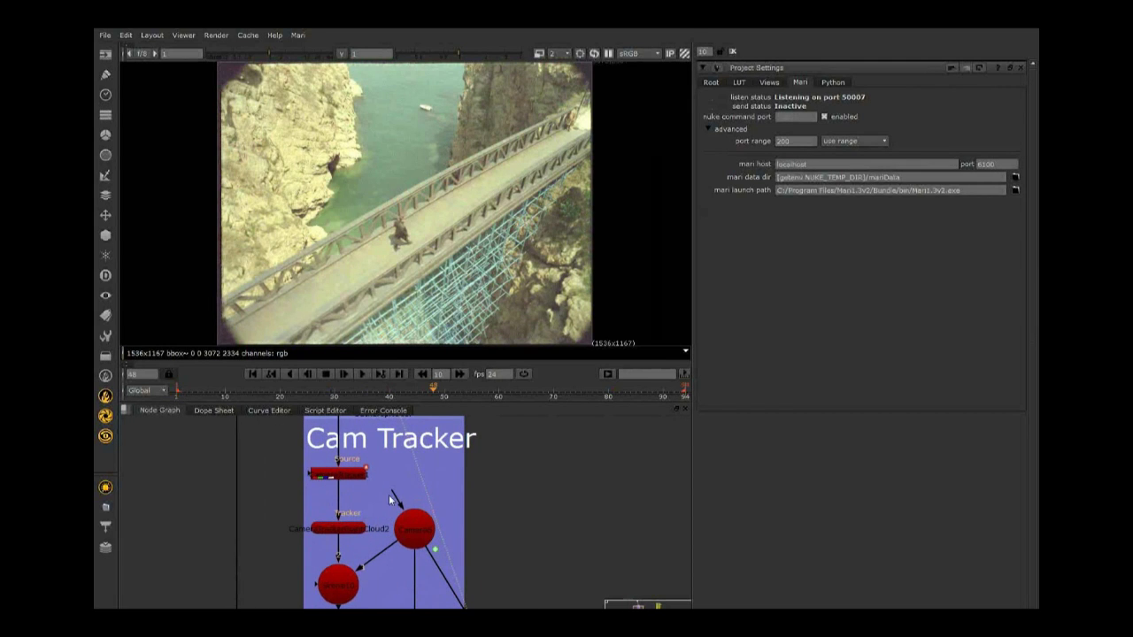
pyautogui.click(419, 533)
pyautogui.press('1')
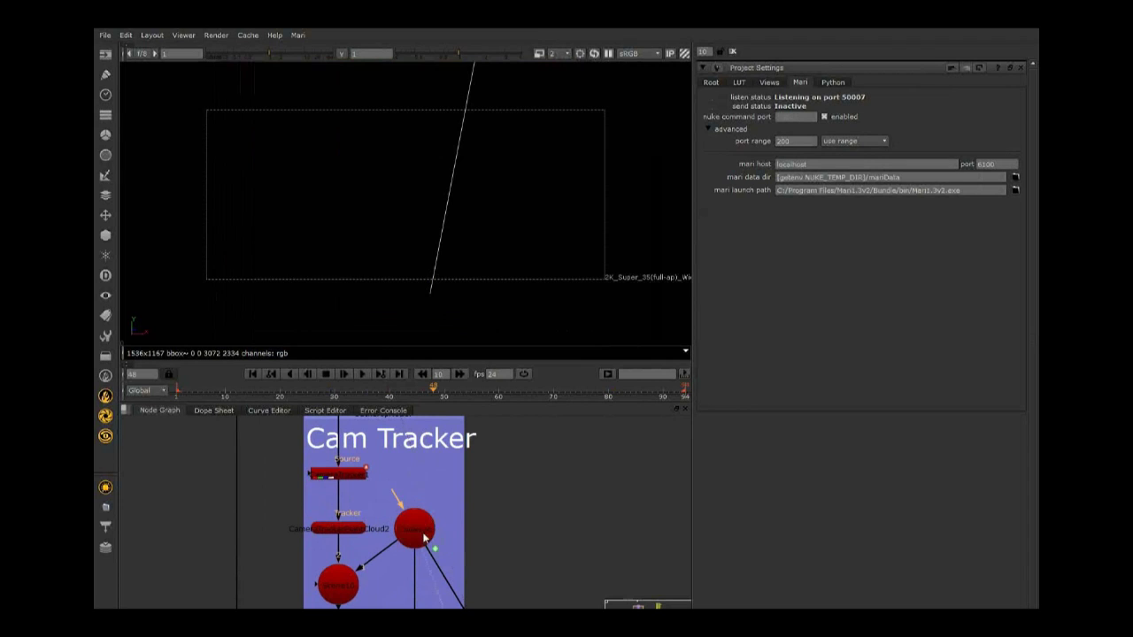
pyautogui.press('f')
pyautogui.keyDown('alt'); pyautogui.moveTo(448, 225); pyautogui.dragTo(423, 237); pyautogui.keyUp('alt')
pyautogui.moveTo(410, 390)
pyautogui.mouseDown()
pyautogui.moveTo(214, 378)
pyautogui.moveTo(646, 407)
pyautogui.moveTo(399, 390)
pyautogui.mouseUp()
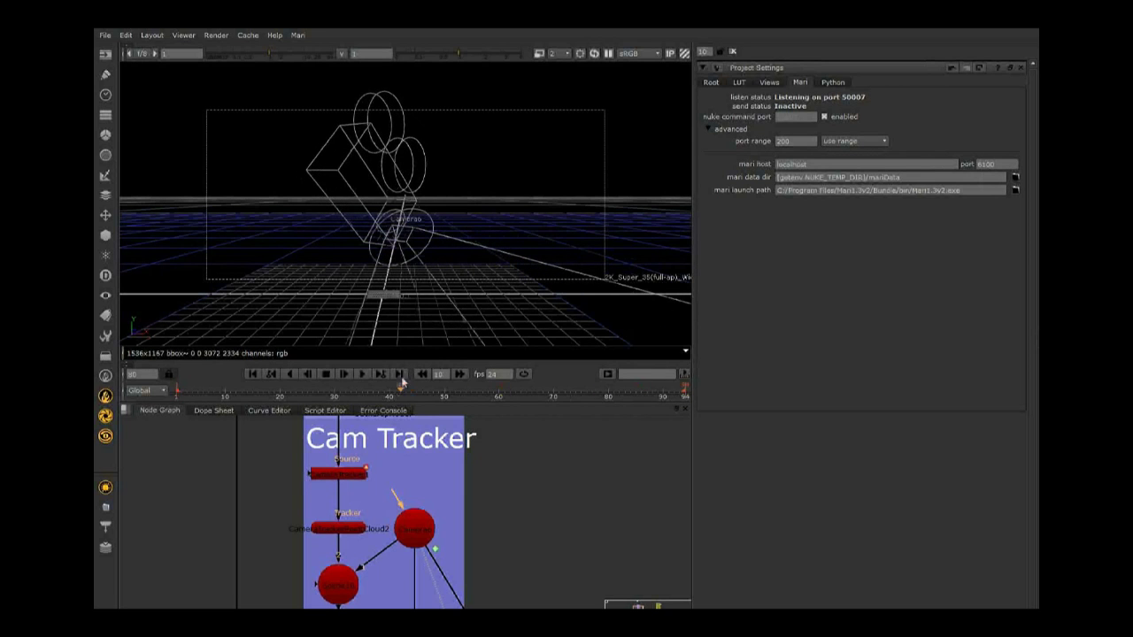
# - Locate the Point Cloud group in the node graph and show the PointCloudGenerator1 output alongside the camera
pyautogui.moveTo(493, 476); pyautogui.dragTo(427, 478, button='middle')
pyautogui.scroll(-4, 451, 475)
pyautogui.moveTo(422, 556); pyautogui.dragTo(406, 455, button='middle')
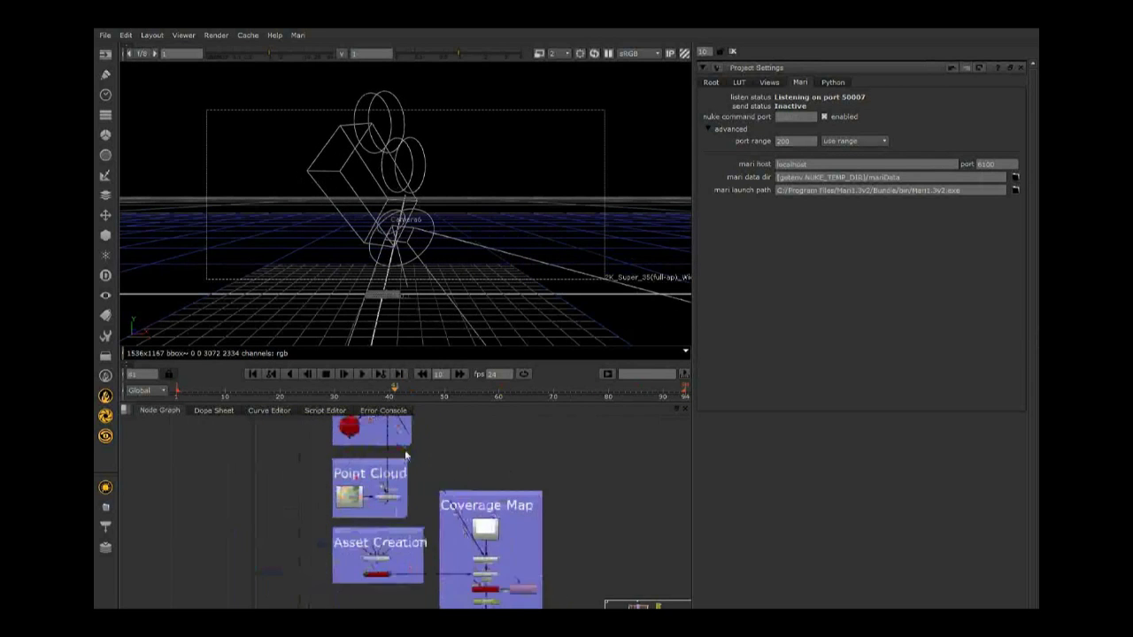
pyautogui.scroll(4, 380, 483)
pyautogui.scroll(3, 409, 520)
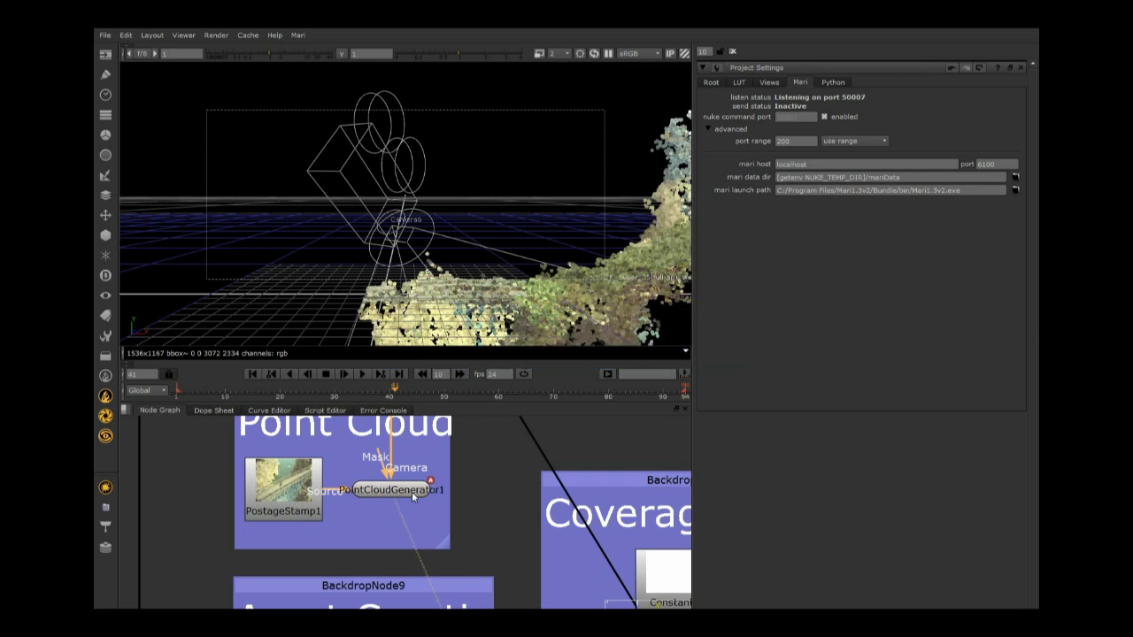
# - Locate the Asset Creation group and show its card geometry in the 3D viewer
pyautogui.keyDown('ctrl'); pyautogui.moveTo(459, 233); pyautogui.dragTo(475, 453); pyautogui.keyUp('ctrl')
pyautogui.moveTo(473, 447); pyautogui.dragTo(472, 275, button='middle')
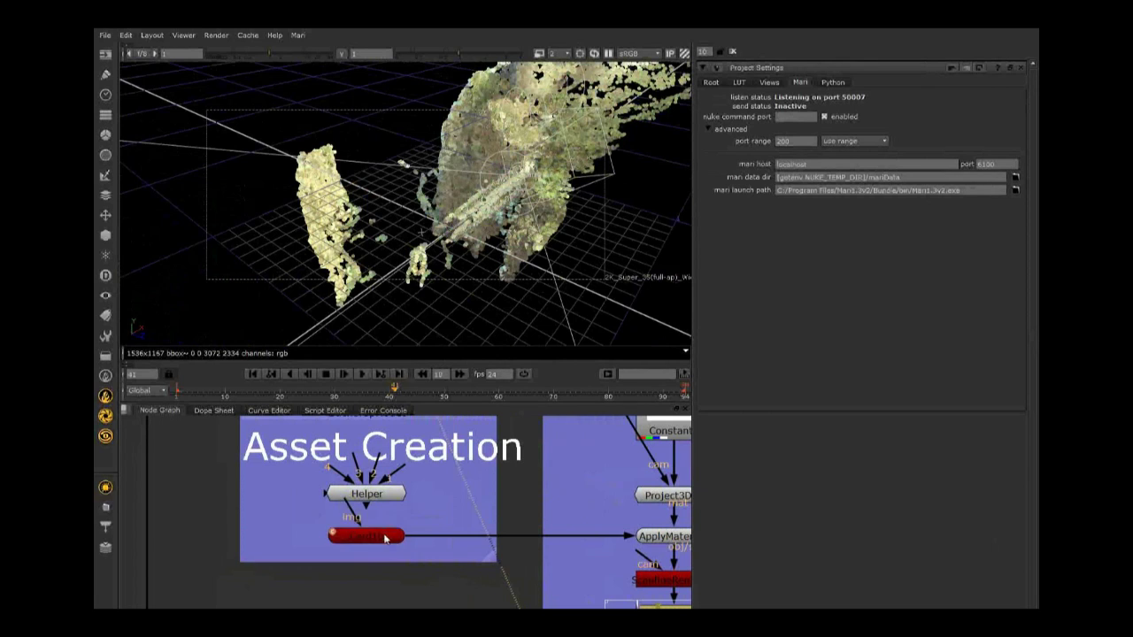
pyautogui.click(393, 537)
pyautogui.press('1')
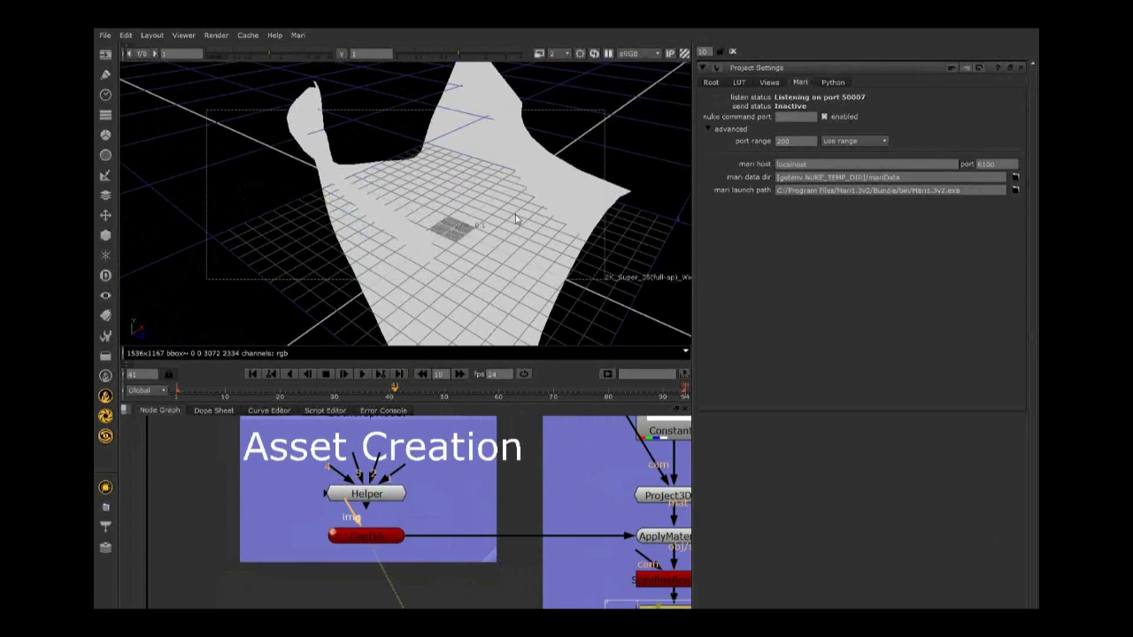
# - Select the card mesh, turn on the 3D viewer's headlamp, and inspect the mesh from different angles
pyautogui.click(514, 217)
pyautogui.press('s')
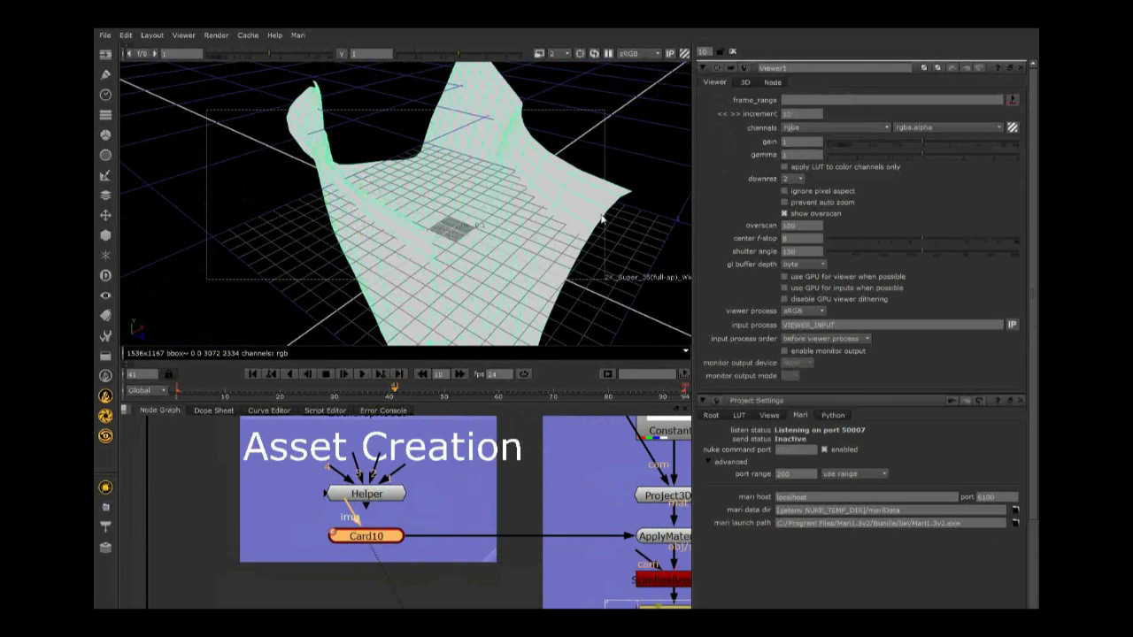
pyautogui.click(746, 82)
pyautogui.click(885, 112)
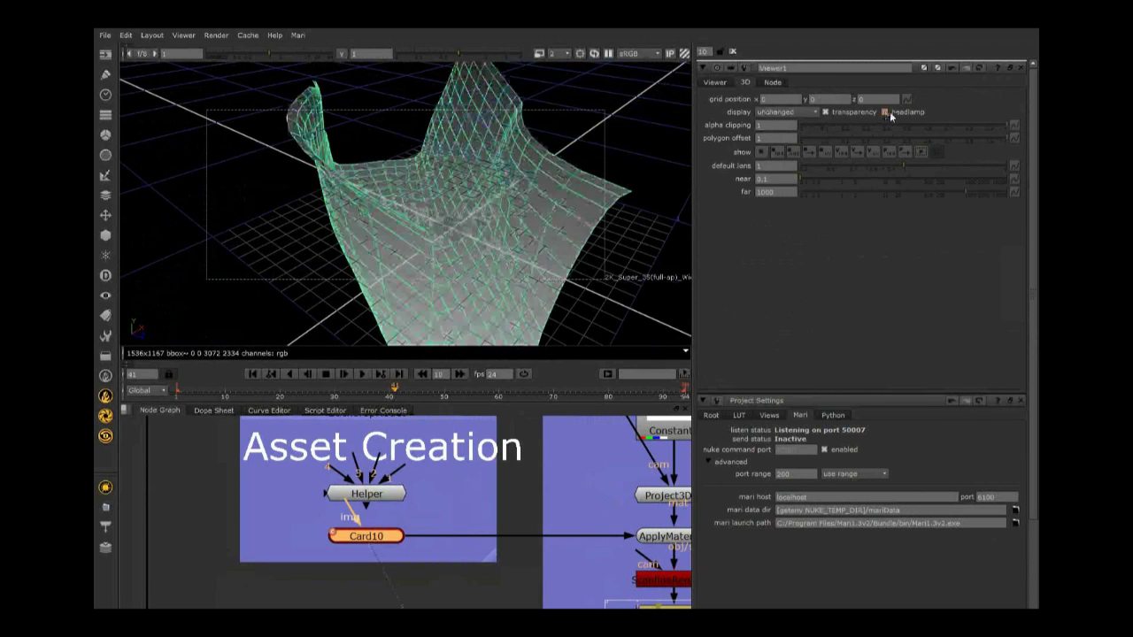
pyautogui.moveTo(531, 236)
pyautogui.keyDown('ctrl'); pyautogui.mouseDown()
pyautogui.moveTo(516, 202)
pyautogui.moveTo(380, 157)
pyautogui.moveTo(331, 167)
pyautogui.moveTo(540, 186)
pyautogui.moveTo(460, 191)
pyautogui.moveTo(491, 226)
pyautogui.moveTo(509, 215)
pyautogui.moveTo(491, 228)
pyautogui.moveTo(500, 296)
pyautogui.mouseUp(); pyautogui.keyUp('ctrl')
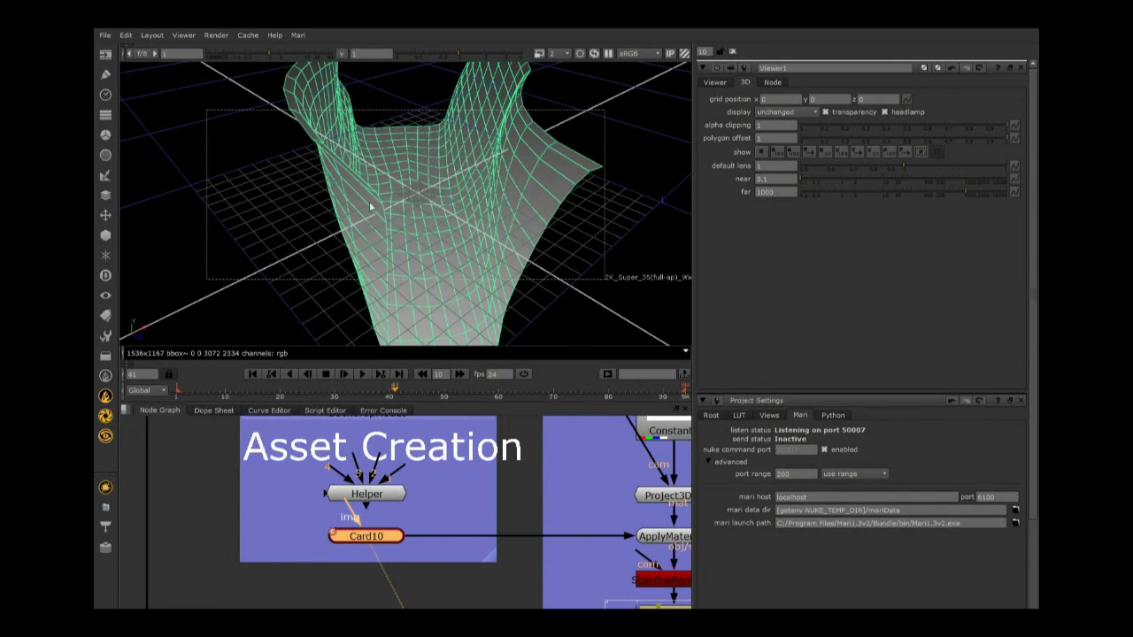
pyautogui.moveTo(496, 198)
pyautogui.keyDown('ctrl'); pyautogui.mouseDown()
pyautogui.moveTo(525, 182)
pyautogui.moveTo(495, 178)
pyautogui.mouseUp(); pyautogui.keyUp('ctrl')
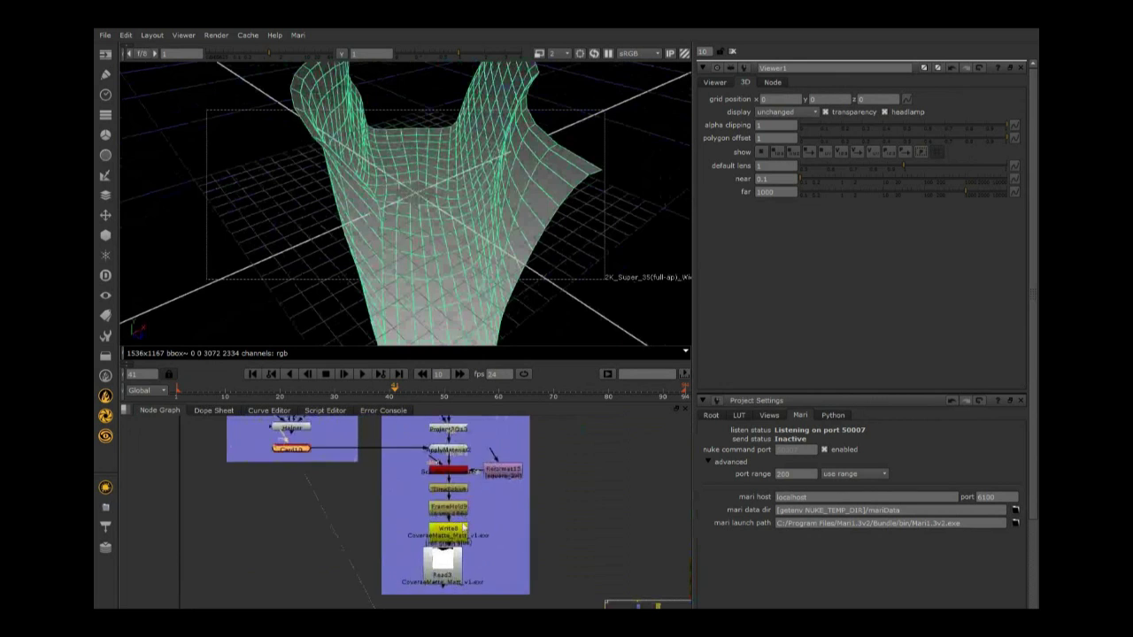
# - Locate the Projection Frame1 group and show its FrameHold7 image in the viewer
pyautogui.moveTo(403, 601); pyautogui.dragTo(408, 538, button='middle')
pyautogui.scroll(6, 408, 537)
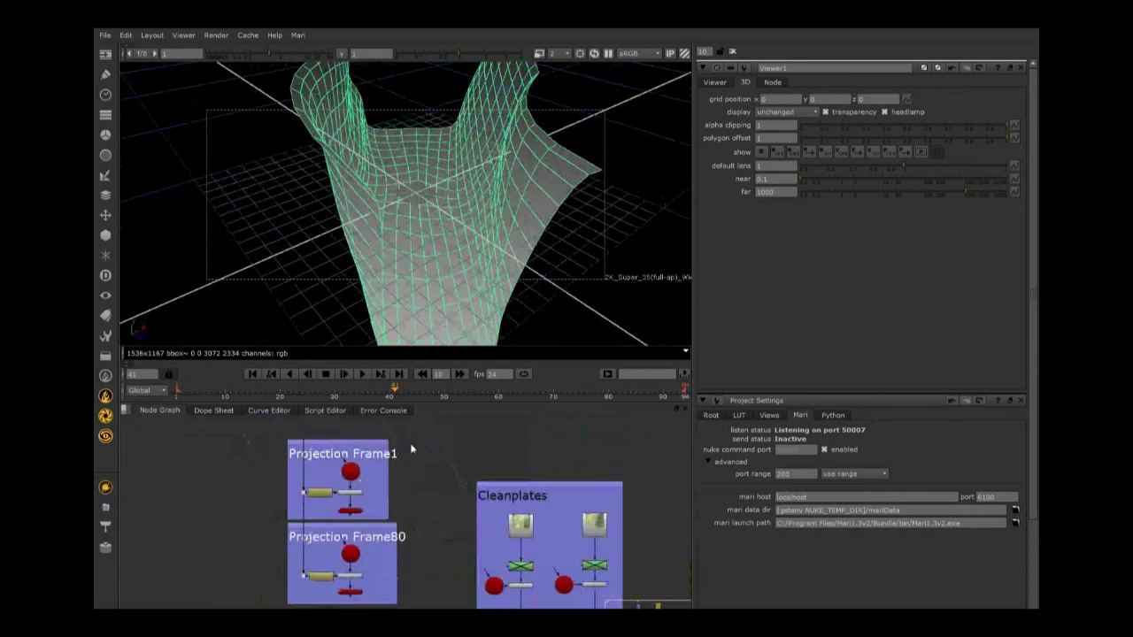
pyautogui.click(325, 482)
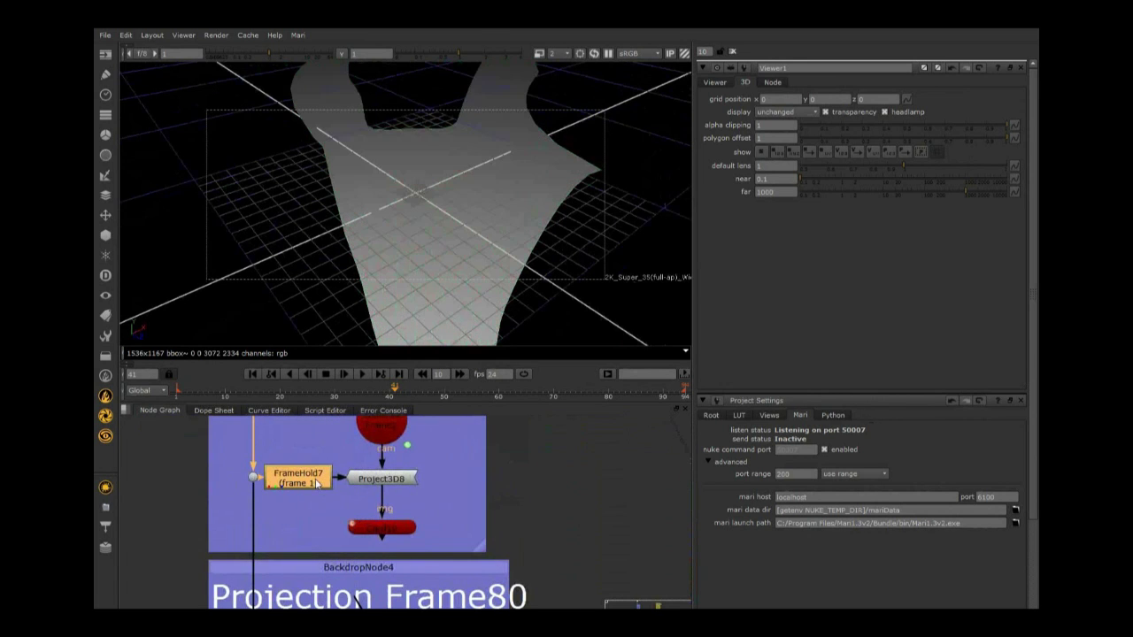
pyautogui.press('1')
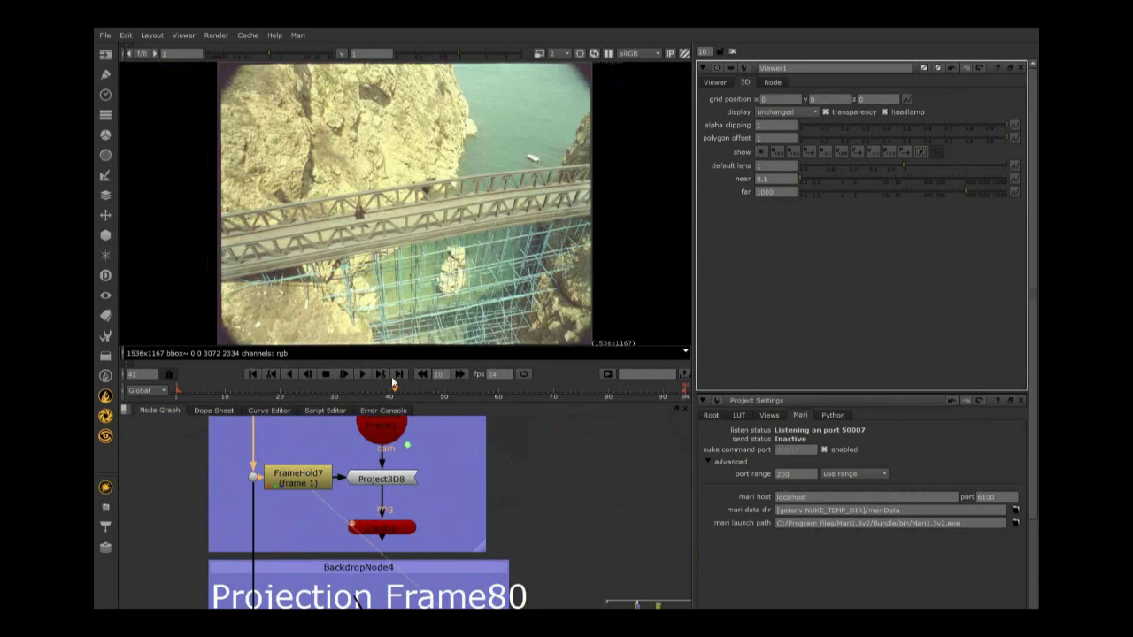
# - Open the properties of Camera4 in the Projection Frame1 group
pyautogui.moveTo(333, 484); pyautogui.dragTo(352, 507, button='middle')
pyautogui.scroll(1, 353, 507)
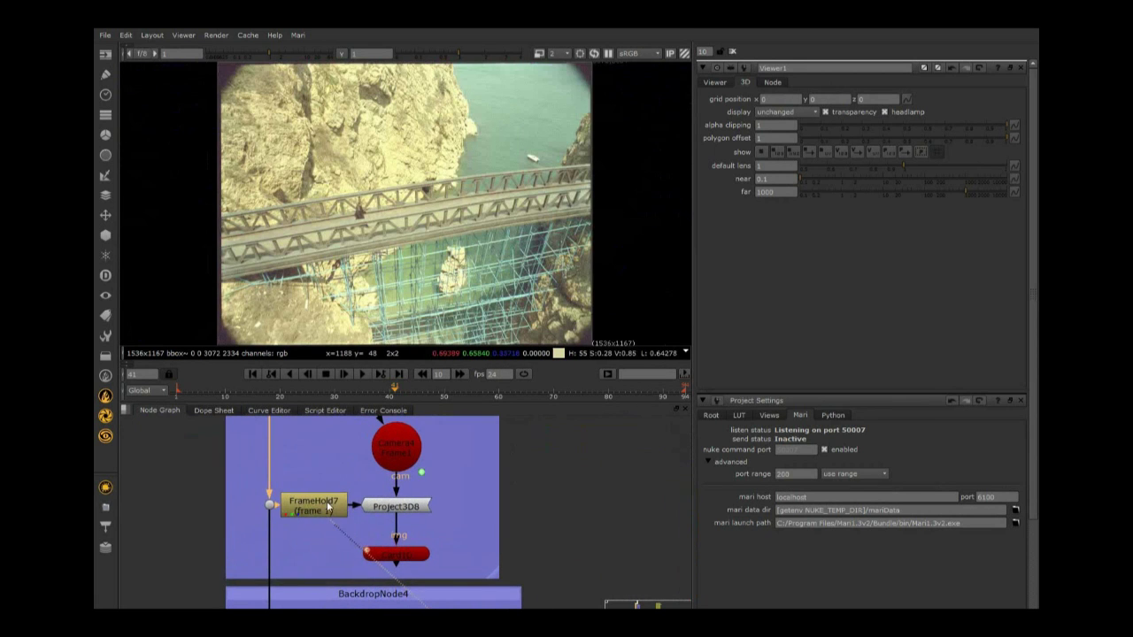
pyautogui.click(397, 457)
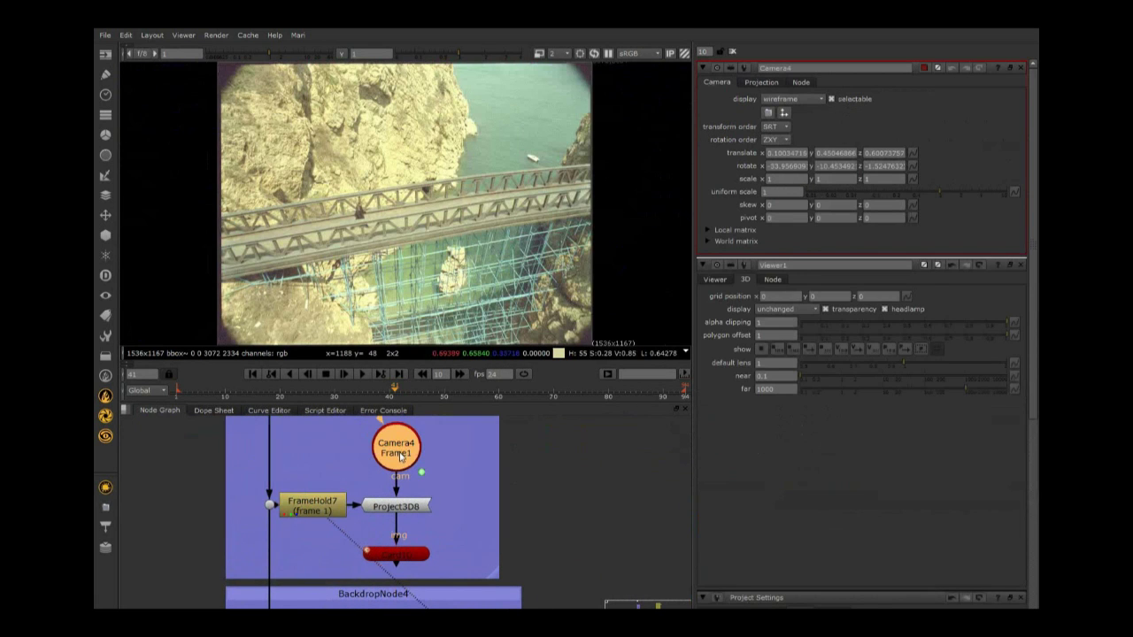
pyautogui.doubleClick(397, 455)
# - Show the frame 80 image from FrameHold6 in the Projection Frame80 group
pyautogui.scroll(-3, 437, 494)
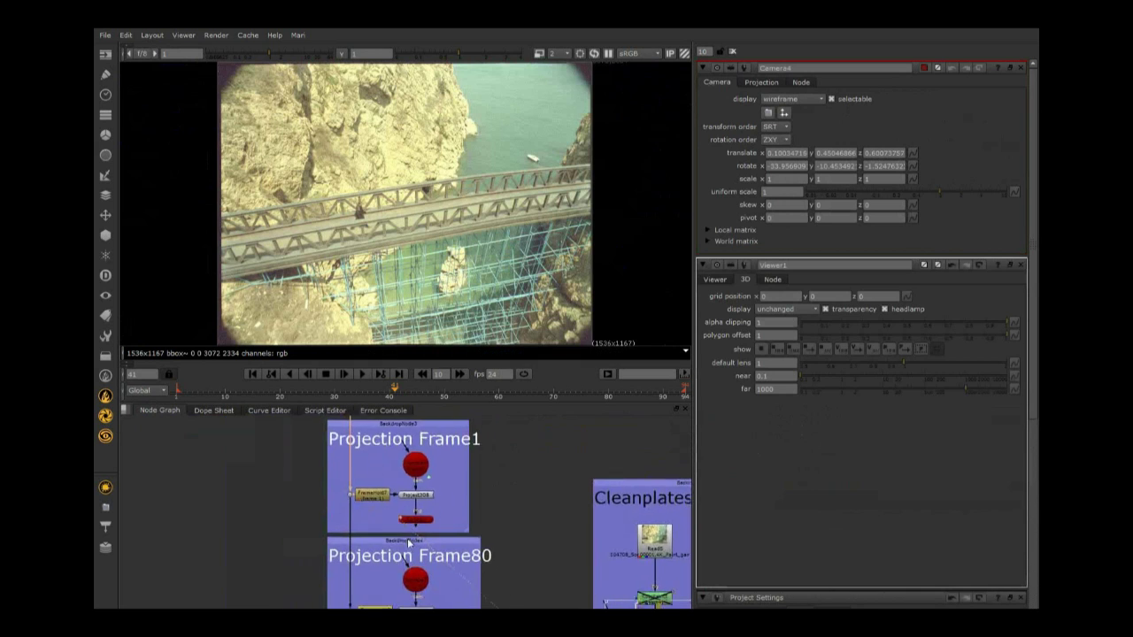
pyautogui.scroll(3, 405, 526)
pyautogui.press('1')
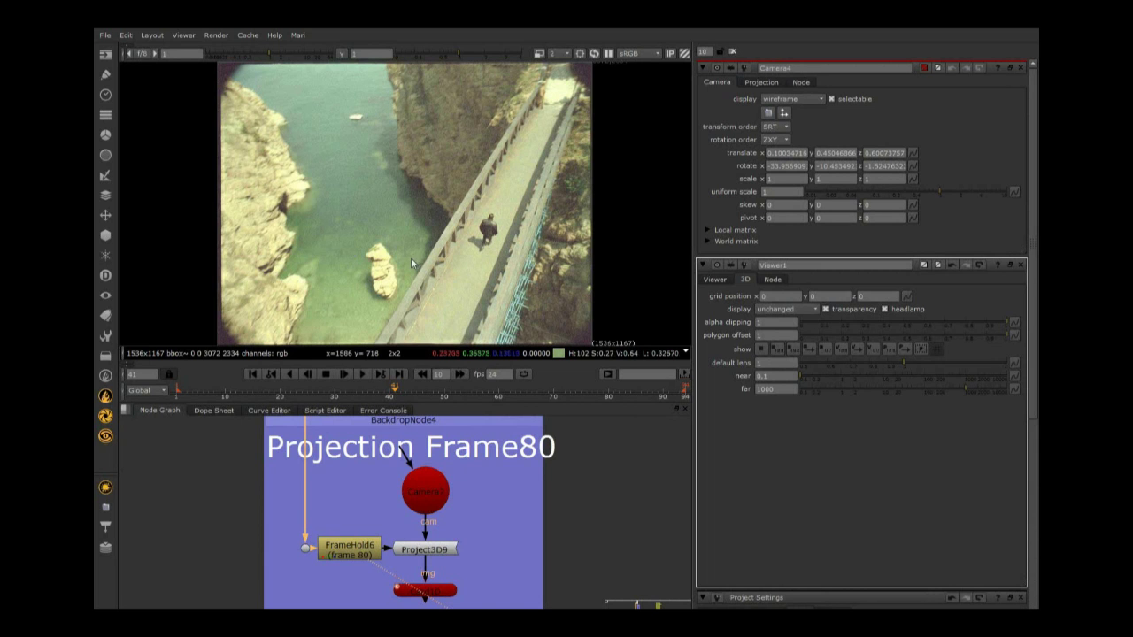
# - Return to the Projection Frame1 group, show the FrameHold7 image again, and select the Project3D8 node
pyautogui.scroll(-3, 459, 498)
pyautogui.moveTo(443, 450); pyautogui.dragTo(381, 535, button='middle')
pyautogui.scroll(4, 340, 485)
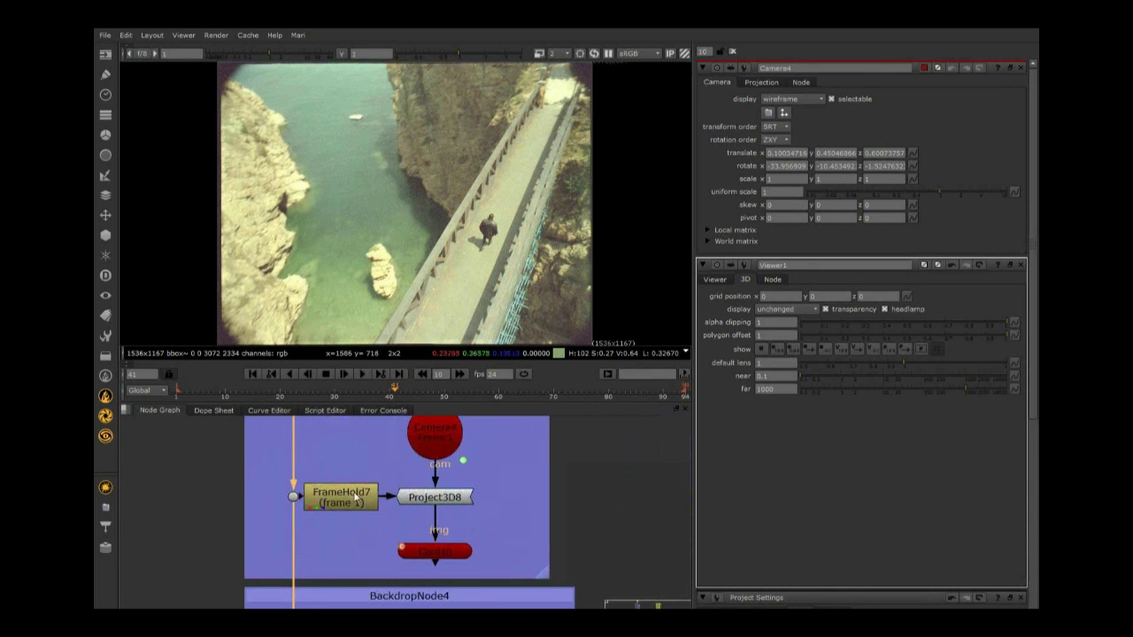
pyautogui.click(352, 496)
pyautogui.press('1')
pyautogui.scroll(-3, 475, 479)
pyautogui.scroll(2, 478, 473)
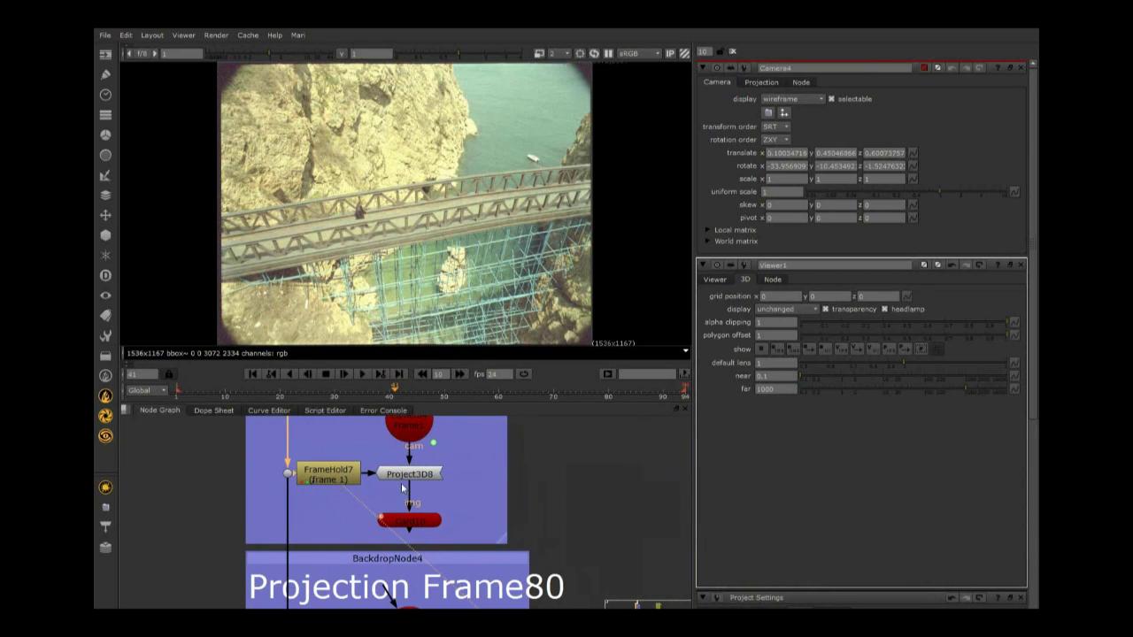
pyautogui.click(330, 478)
pyautogui.click(423, 474)
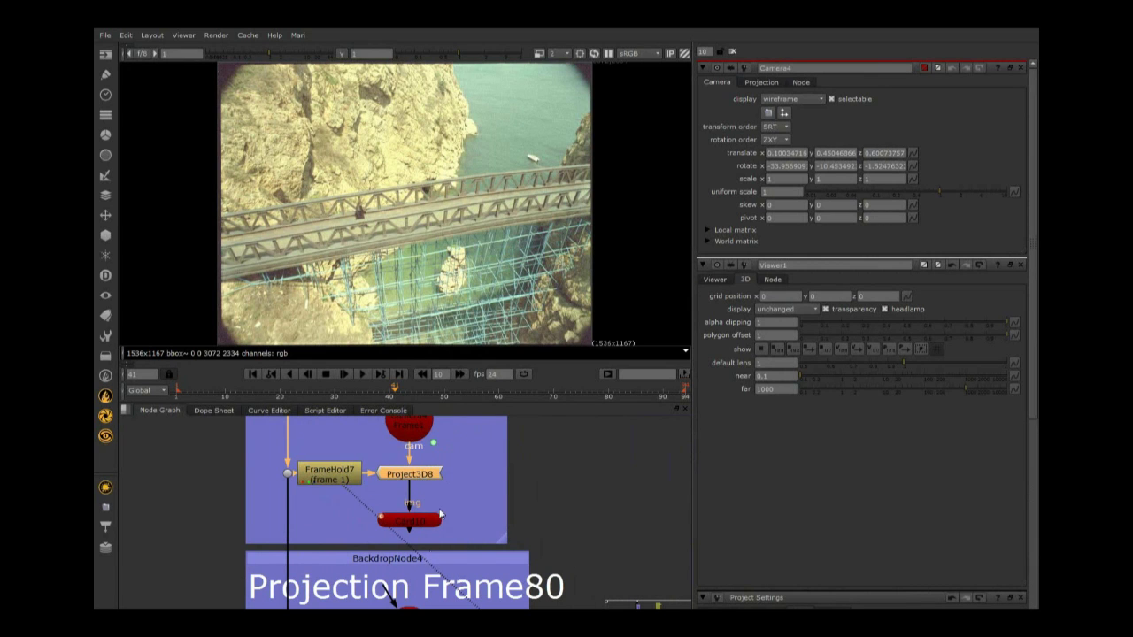
pyautogui.scroll(-1, 425, 474)
pyautogui.scroll(-2, 425, 474)
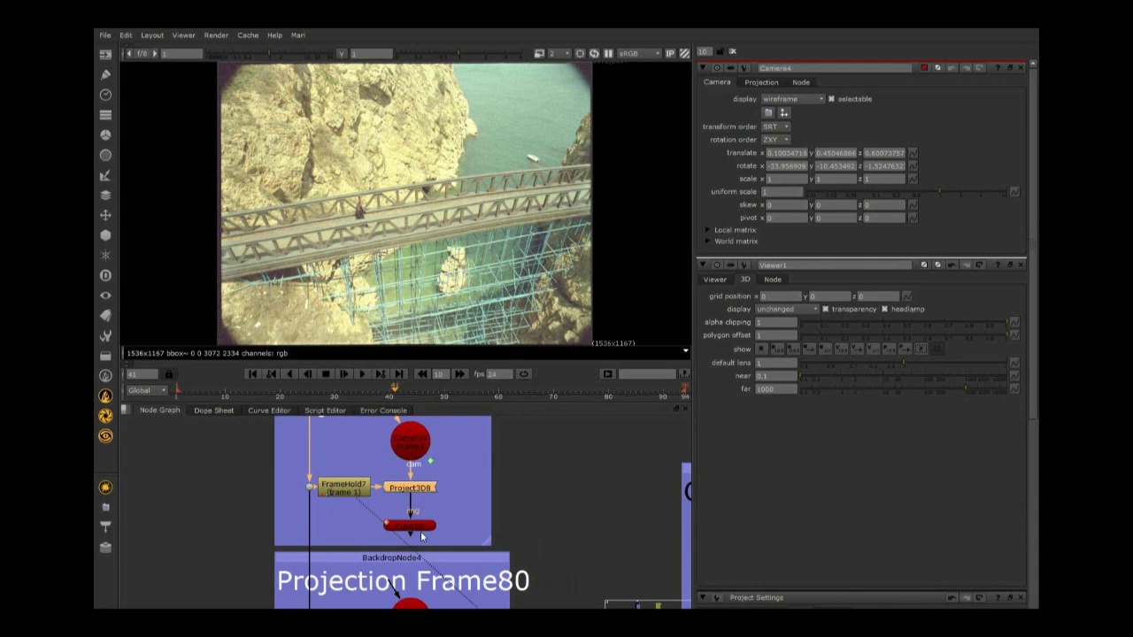
# - View the frame 1 projection on the card in 3D, with Card10 selected together with Project3D8
pyautogui.click(420, 529)
pyautogui.press('Tab')
pyautogui.keyDown('ctrl'); pyautogui.moveTo(410, 246); pyautogui.dragTo(364, 192); pyautogui.keyUp('ctrl')
pyautogui.keyDown('alt'); pyautogui.moveTo(364, 192); pyautogui.dragTo(441, 182, button='middle'); pyautogui.keyUp('alt')
pyautogui.keyDown('ctrl'); pyautogui.moveTo(441, 182); pyautogui.dragTo(359, 195); pyautogui.keyUp('ctrl')
pyautogui.click(415, 528)
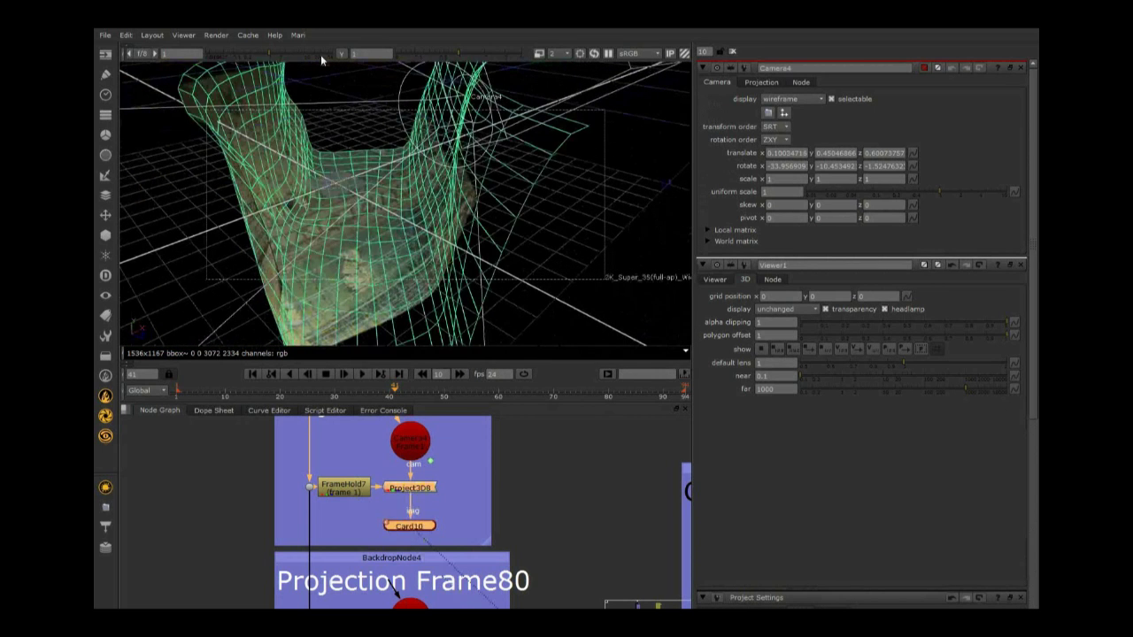
# - Send the selected projection components to Mari without baking, creating a project with a 2048x2048 color channel and 4096x4096 projector
pyautogui.click(299, 36)
pyautogui.moveTo(330, 73)
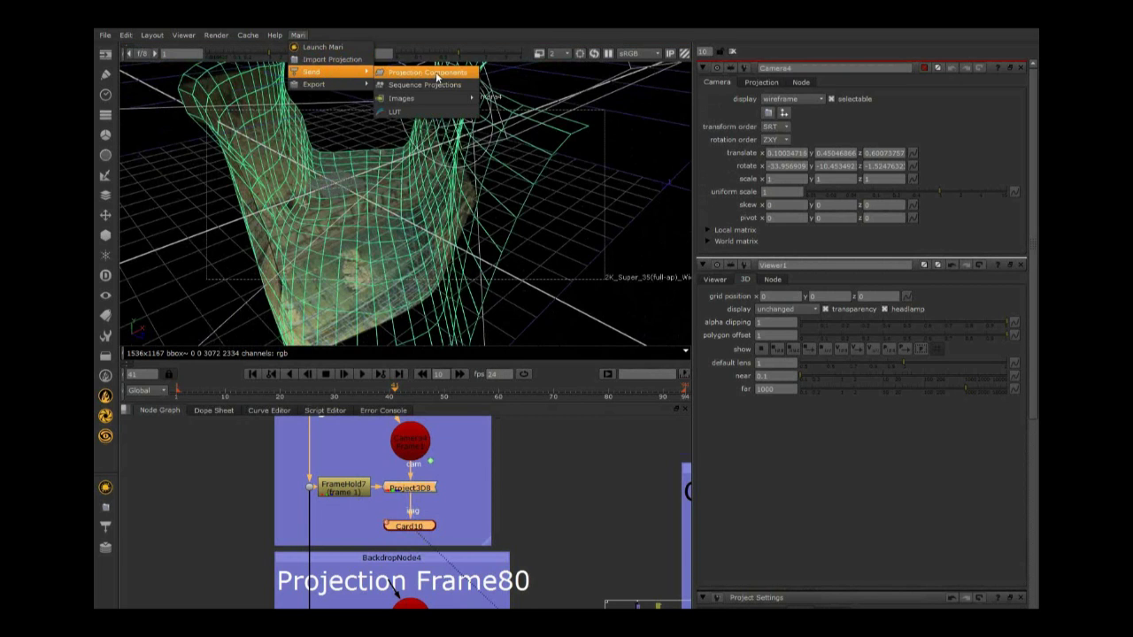
pyautogui.click(438, 75)
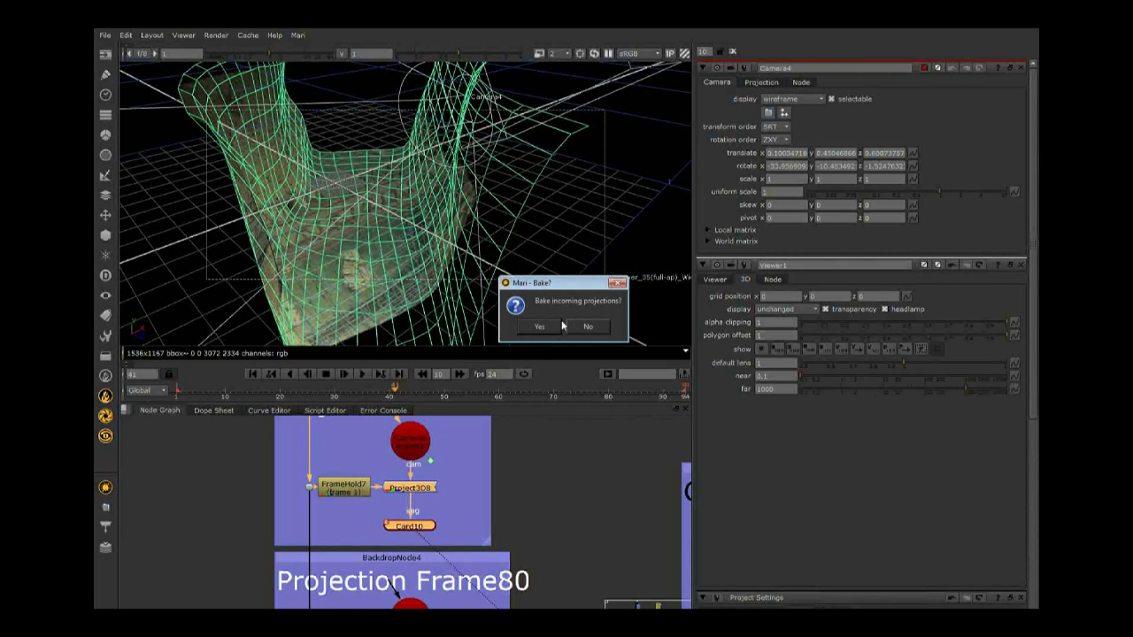
pyautogui.click(590, 327)
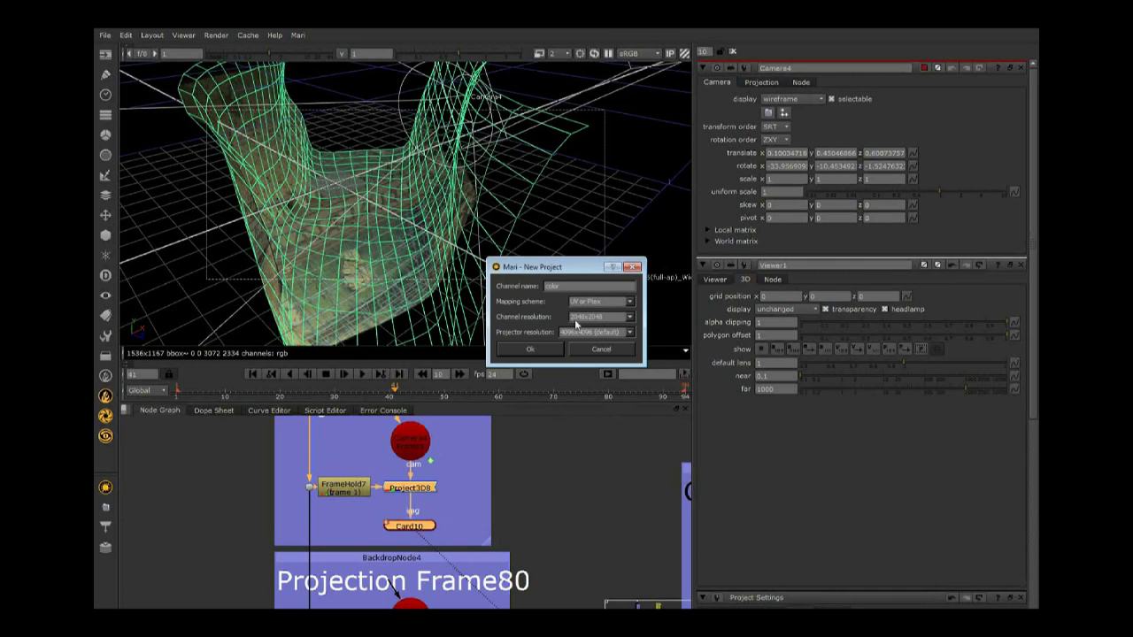
pyautogui.click(533, 349)
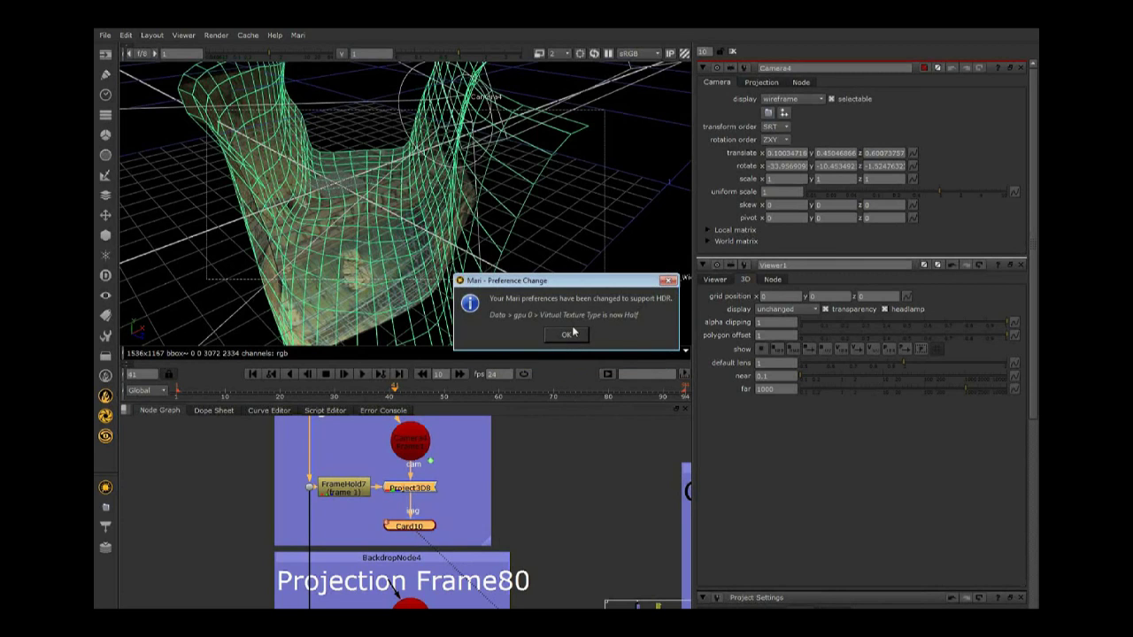
pyautogui.click(570, 335)
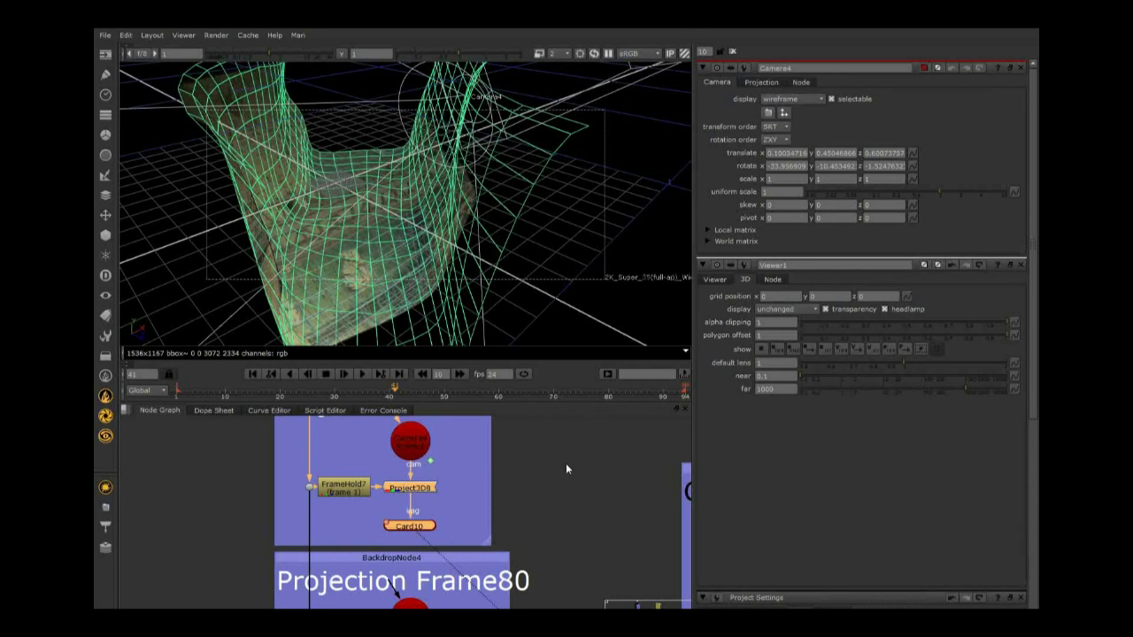
# - Switch to Mari and set the canvas view to the Camera4_0041 projector
pyautogui.hotkey('alt', 'Tab')
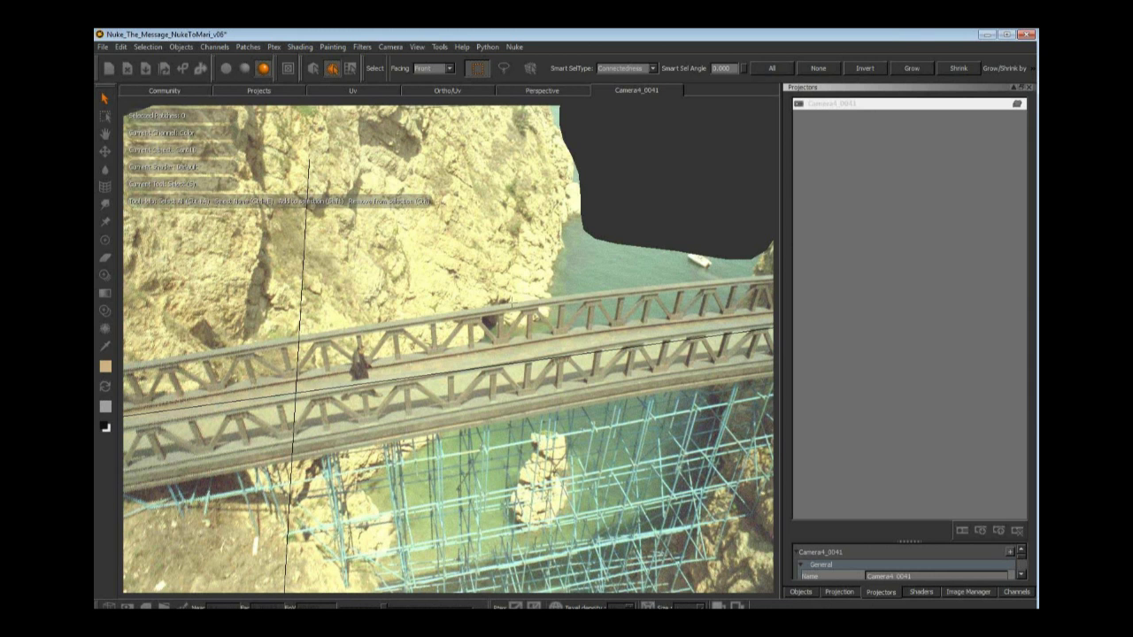
pyautogui.keyDown('alt'); pyautogui.moveTo(512, 302); pyautogui.dragTo(522, 302); pyautogui.keyUp('alt')
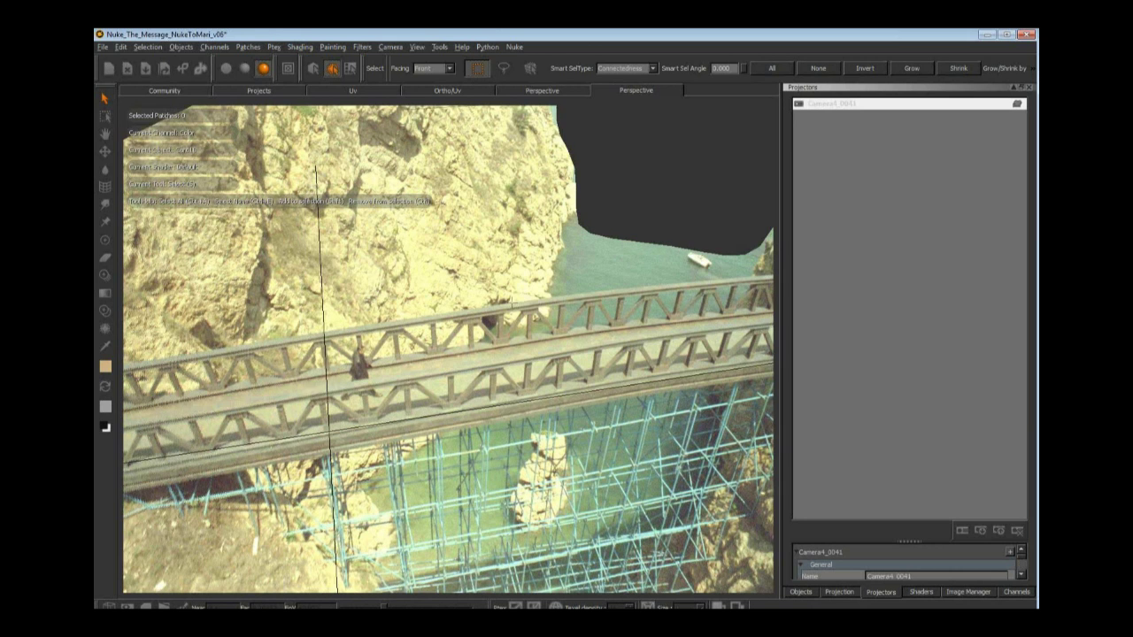
pyautogui.click(851, 104)
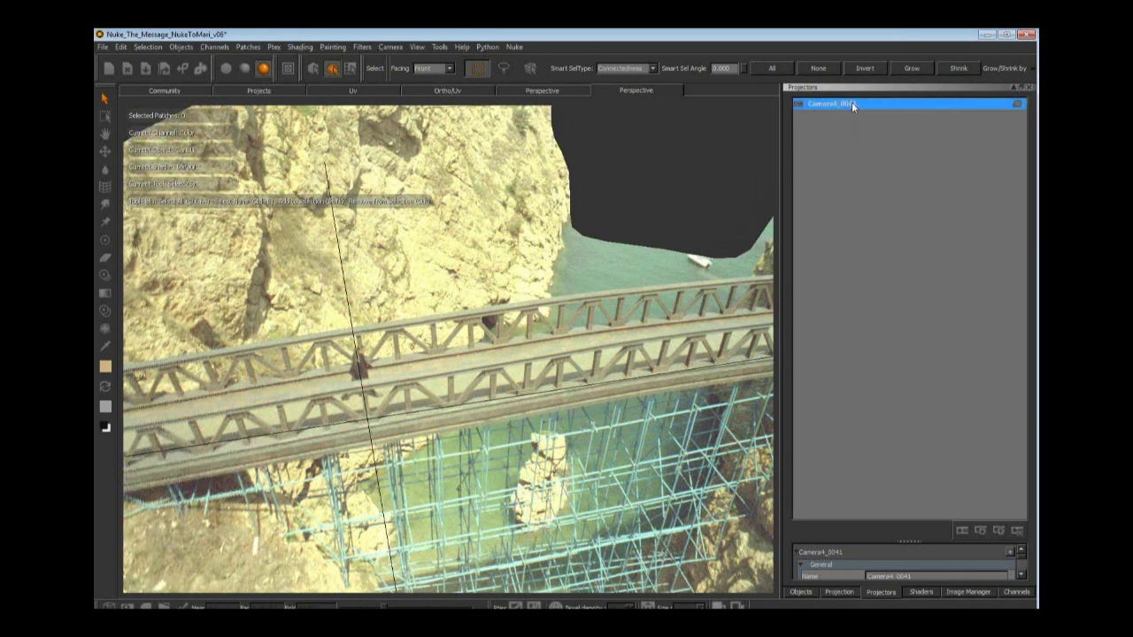
pyautogui.rightClick(851, 101)
pyautogui.click(909, 116)
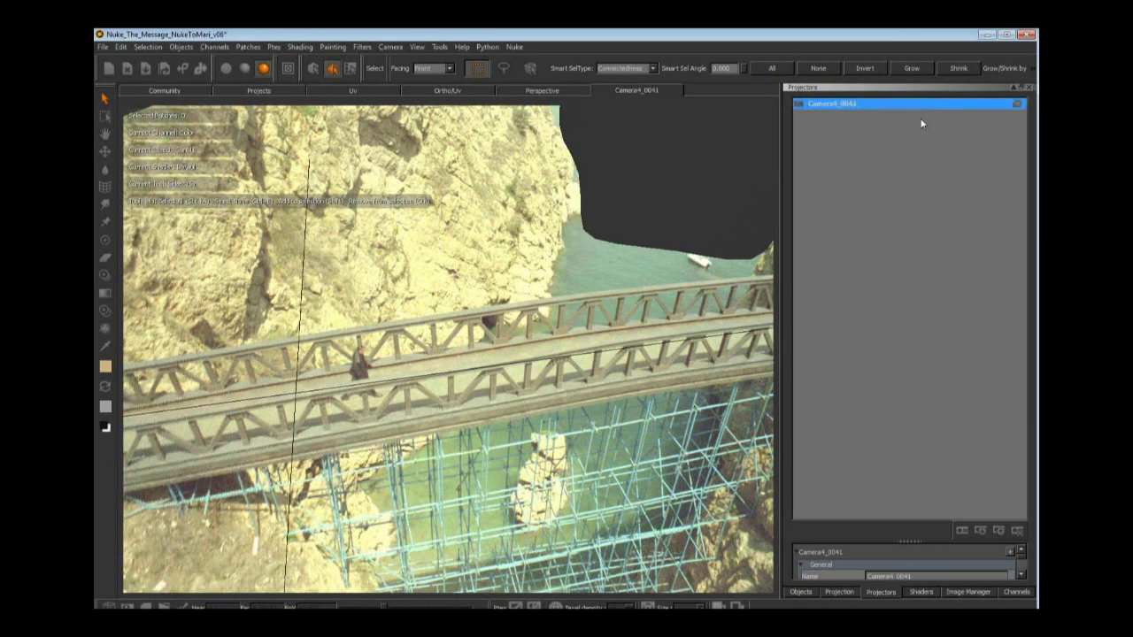
pyautogui.click(452, 334)
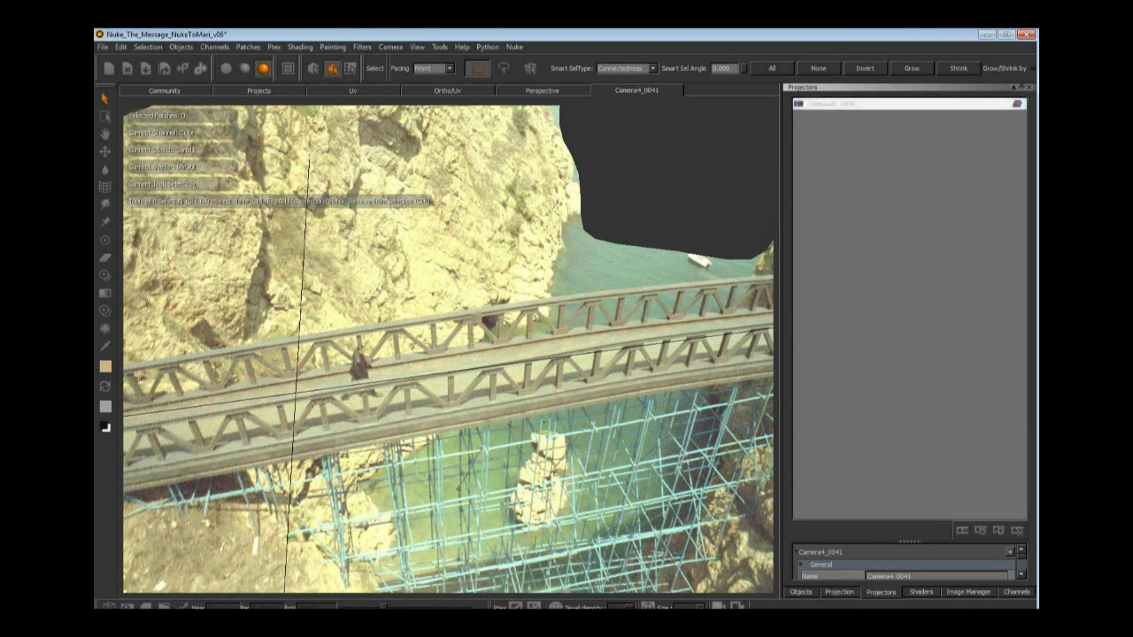
# - Orbit and zoom around Card10 to inspect how the bridge projection covers its surface
pyautogui.keyDown('alt'); pyautogui.moveTo(451, 335); pyautogui.dragTo(531, 354); pyautogui.keyUp('alt')
pyautogui.keyDown('alt'); pyautogui.moveTo(531, 354); pyautogui.dragTo(520, 390, button='middle'); pyautogui.keyUp('alt')
pyautogui.keyDown('alt'); pyautogui.moveTo(520, 390); pyautogui.dragTo(575, 381, button='right'); pyautogui.keyUp('alt')
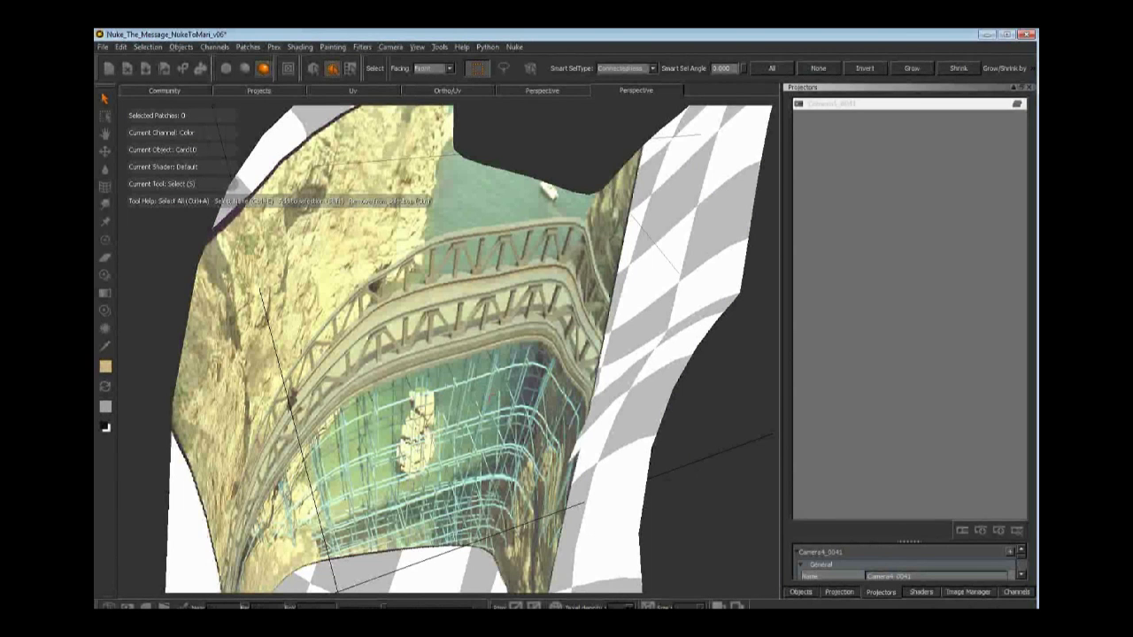
pyautogui.moveTo(448, 349)
pyautogui.keyDown('alt'); pyautogui.mouseDown()
pyautogui.moveTo(495, 349)
pyautogui.moveTo(449, 348)
pyautogui.mouseUp(); pyautogui.keyUp('alt')
pyautogui.keyDown('alt'); pyautogui.moveTo(448, 349); pyautogui.dragTo(390, 348, button='right'); pyautogui.keyUp('alt')
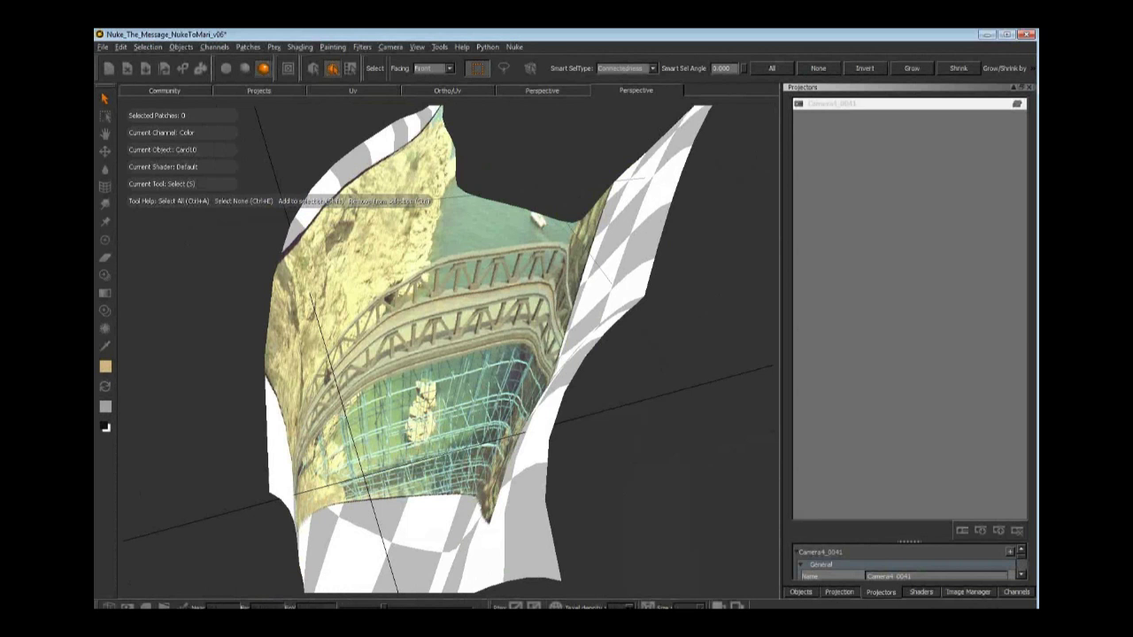
# - Switch back to NukeX and review the mari host and mari data dir in the project's Mari settings
pyautogui.hotkey('alt', 'Tab')
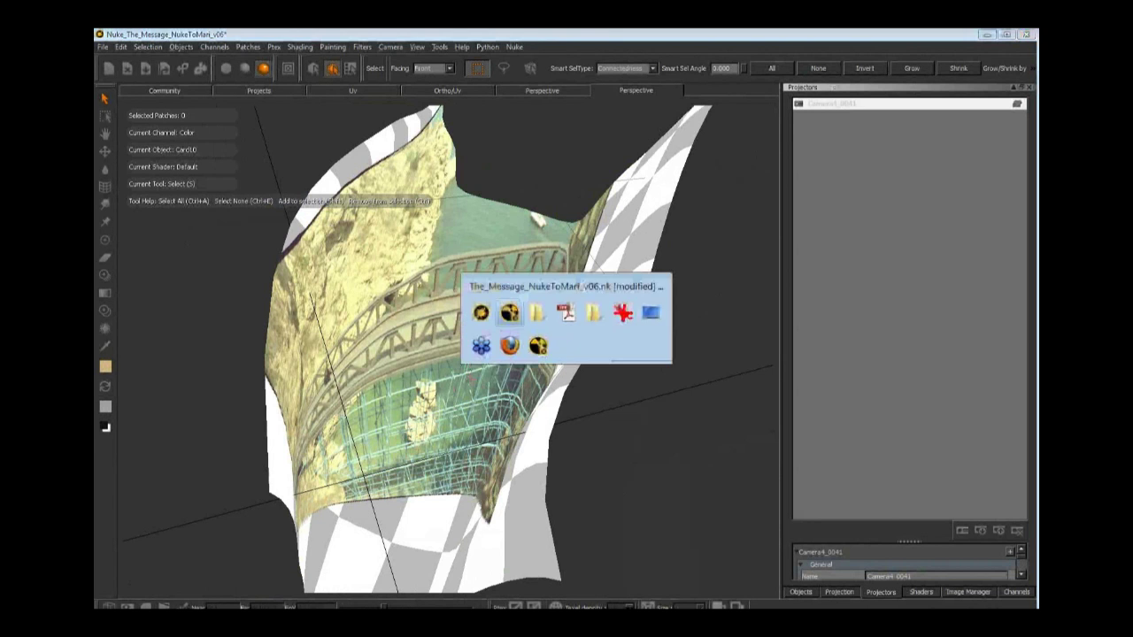
pyautogui.press('s')
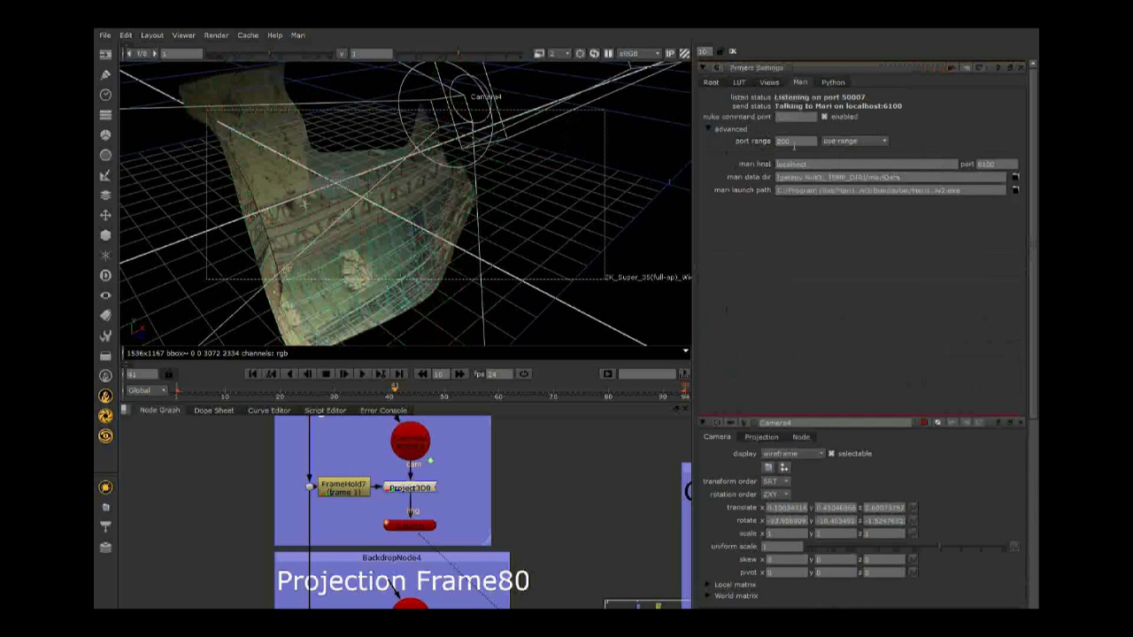
pyautogui.click(811, 164)
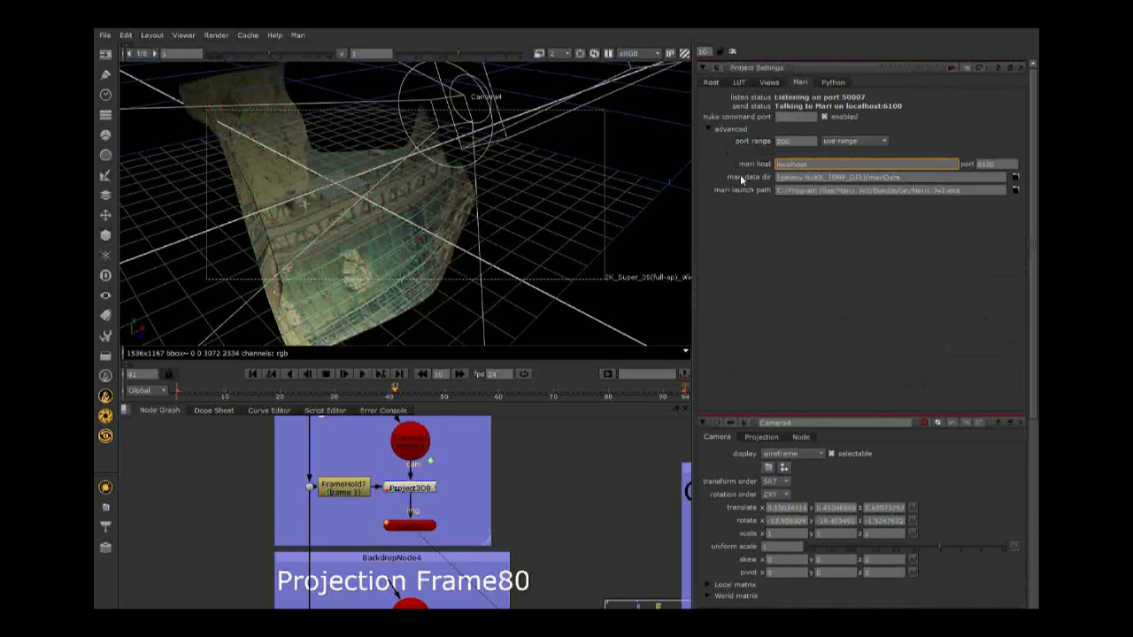
pyautogui.press('Tab')
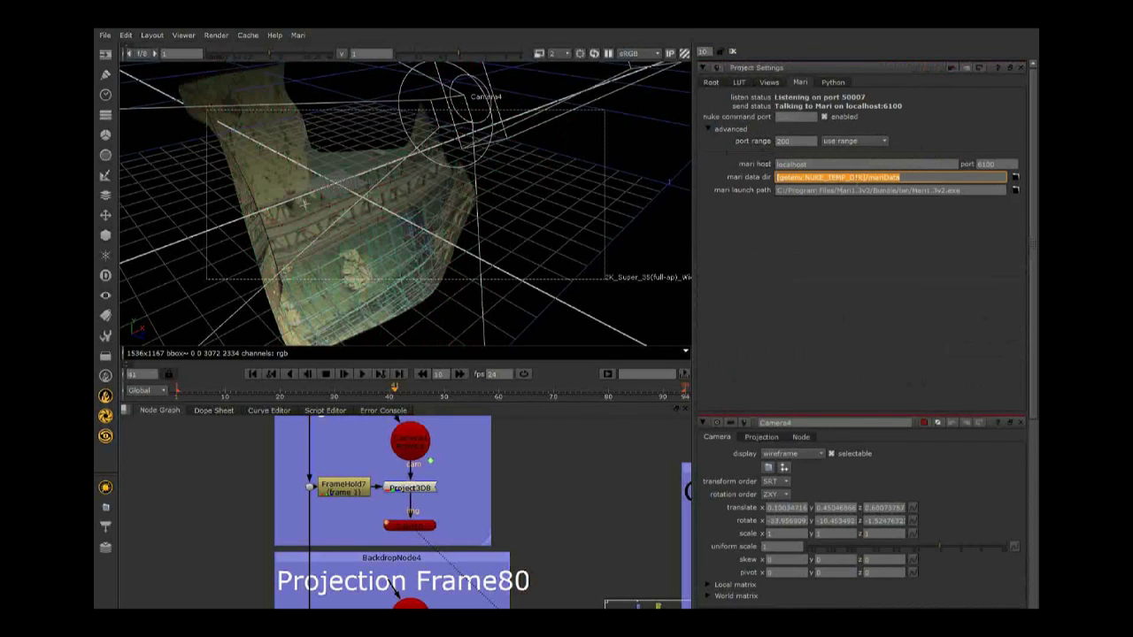
pyautogui.click(857, 180)
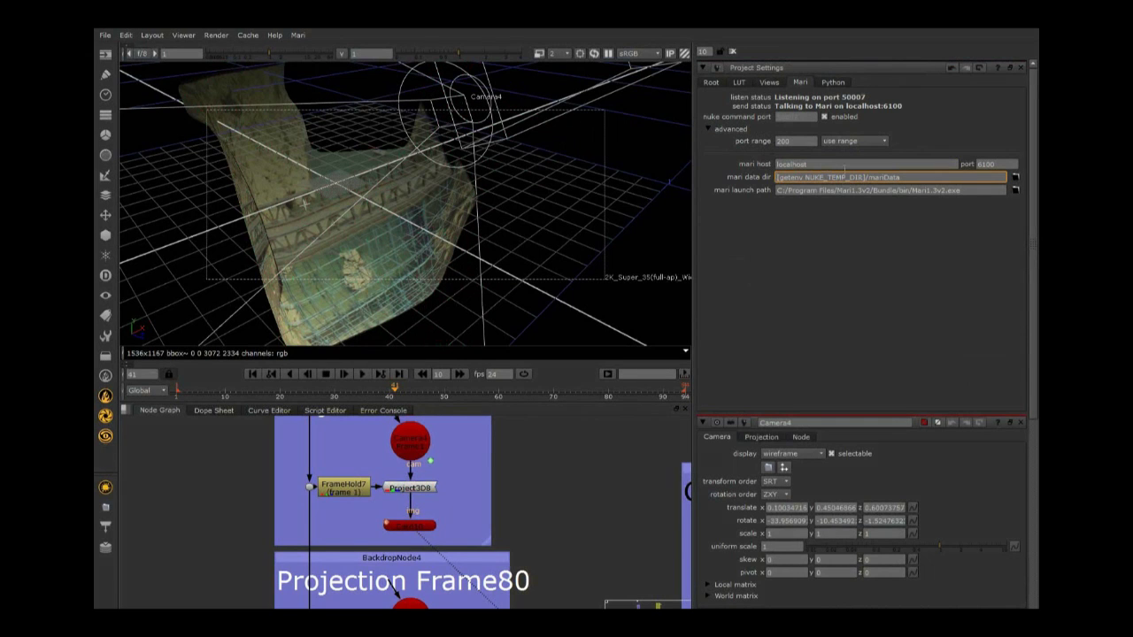
# - Highlight part of the mari data dir path, and select Card10 and the Camera4 Frame1 node to inspect them in 3D
pyautogui.moveTo(900, 179); pyautogui.dragTo(868, 180)
pyautogui.click(903, 179)
pyautogui.keyDown('alt'); pyautogui.moveTo(419, 247); pyautogui.dragTo(412, 253); pyautogui.keyUp('alt')
pyautogui.click(389, 240)
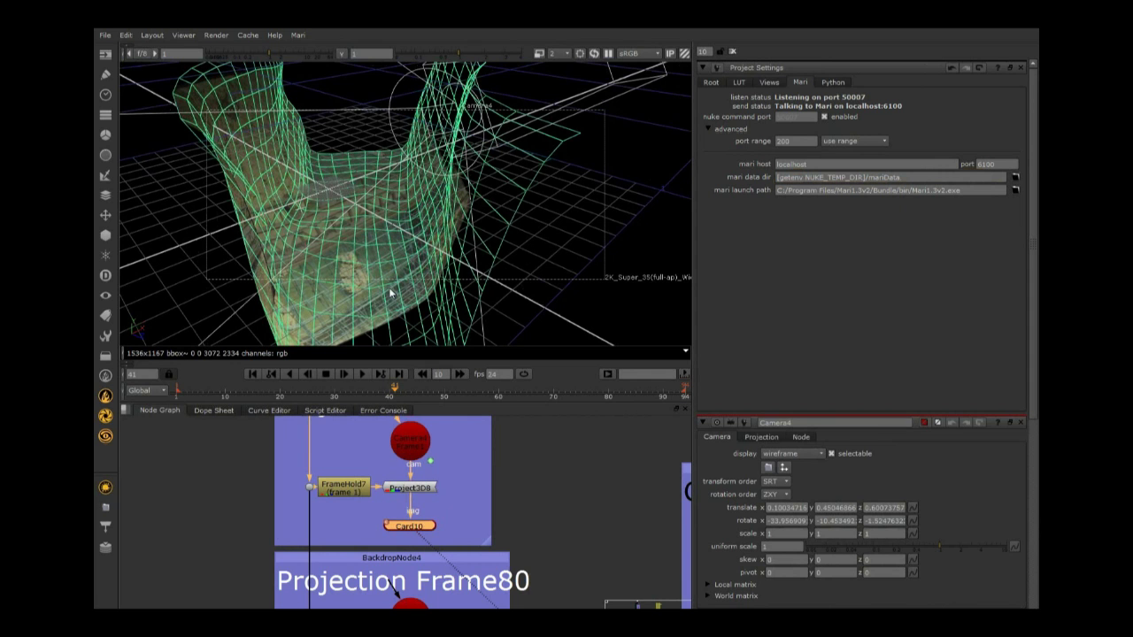
pyautogui.keyDown('ctrl'); pyautogui.moveTo(568, 164); pyautogui.dragTo(559, 169); pyautogui.keyUp('ctrl')
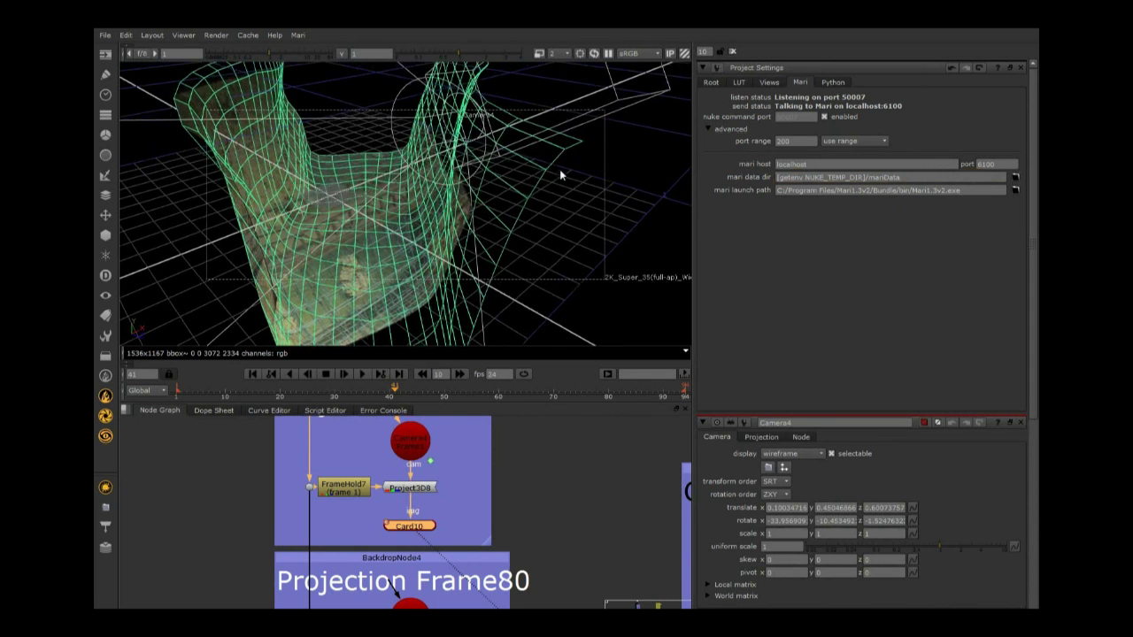
pyautogui.click(410, 442)
pyautogui.moveTo(404, 438); pyautogui.dragTo(409, 437)
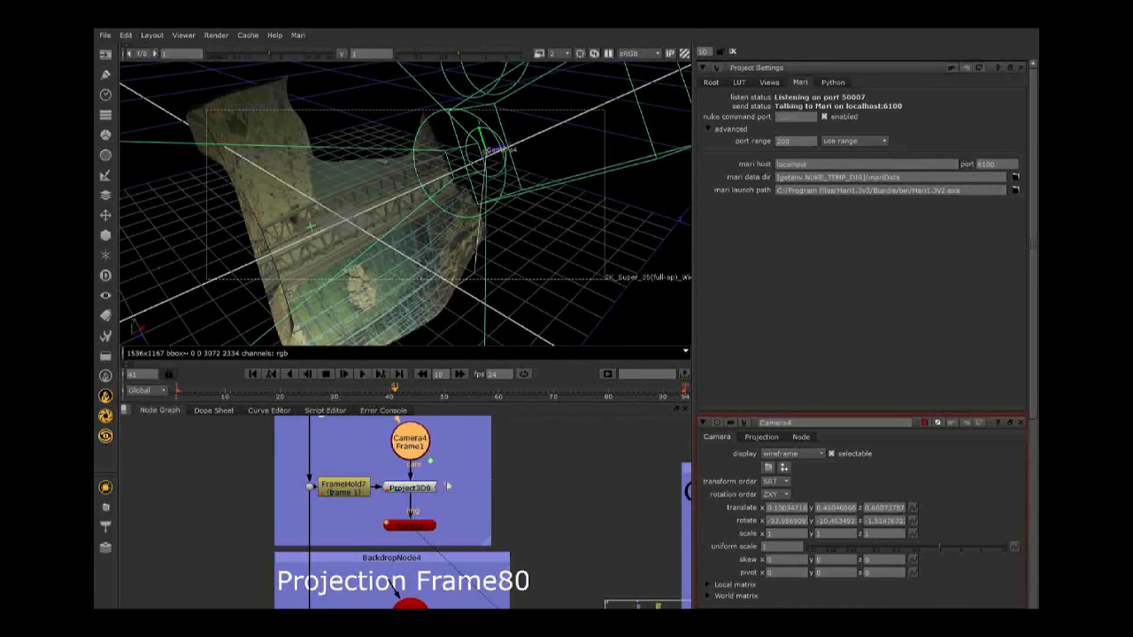
# - Locate the Read1 node at the start of the node graph and display its bridge footage in the viewer
pyautogui.scroll(-3, 401, 476)
pyautogui.moveTo(401, 476); pyautogui.dragTo(387, 531, button='middle')
pyautogui.scroll(-2, 327, 531)
pyautogui.moveTo(336, 460); pyautogui.dragTo(326, 571, button='middle')
pyautogui.moveTo(343, 425); pyautogui.dragTo(376, 575, button='middle')
pyautogui.scroll(5, 402, 516)
pyautogui.click(401, 511)
pyautogui.press('1')
pyautogui.scroll(-3, 433, 522)
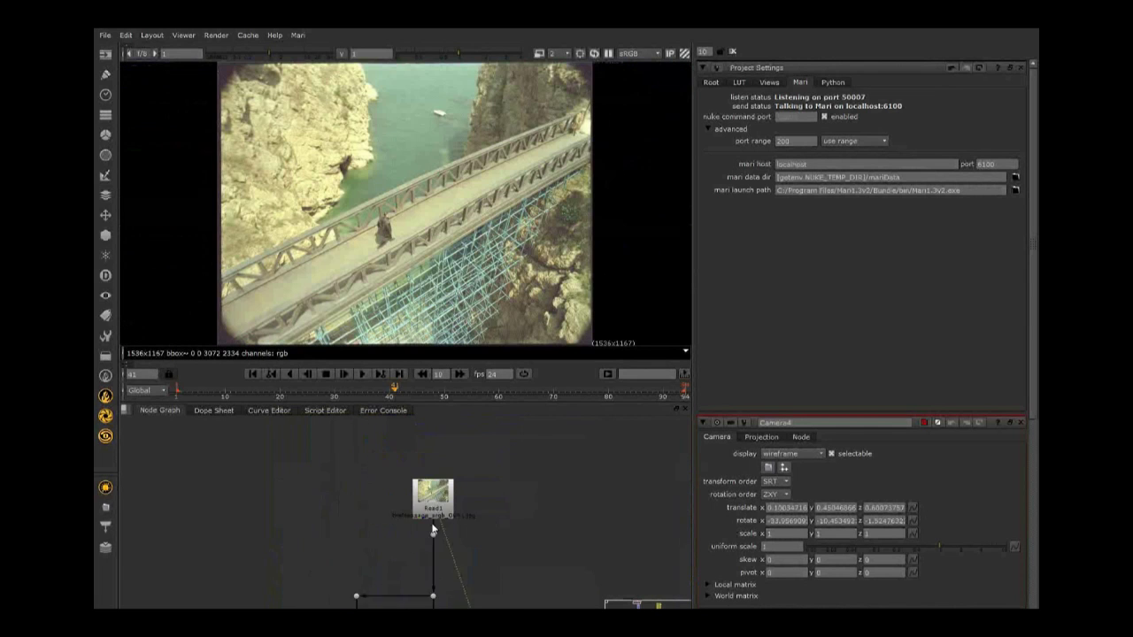
# - Return to the Frame1 projection group in the node graph to review its FrameHold7, Project3D8 and card nodes
pyautogui.moveTo(462, 536); pyautogui.dragTo(421, 346, button='middle')
pyautogui.moveTo(429, 546); pyautogui.dragTo(404, 349, button='middle')
pyautogui.moveTo(384, 570); pyautogui.dragTo(397, 451, button='middle')
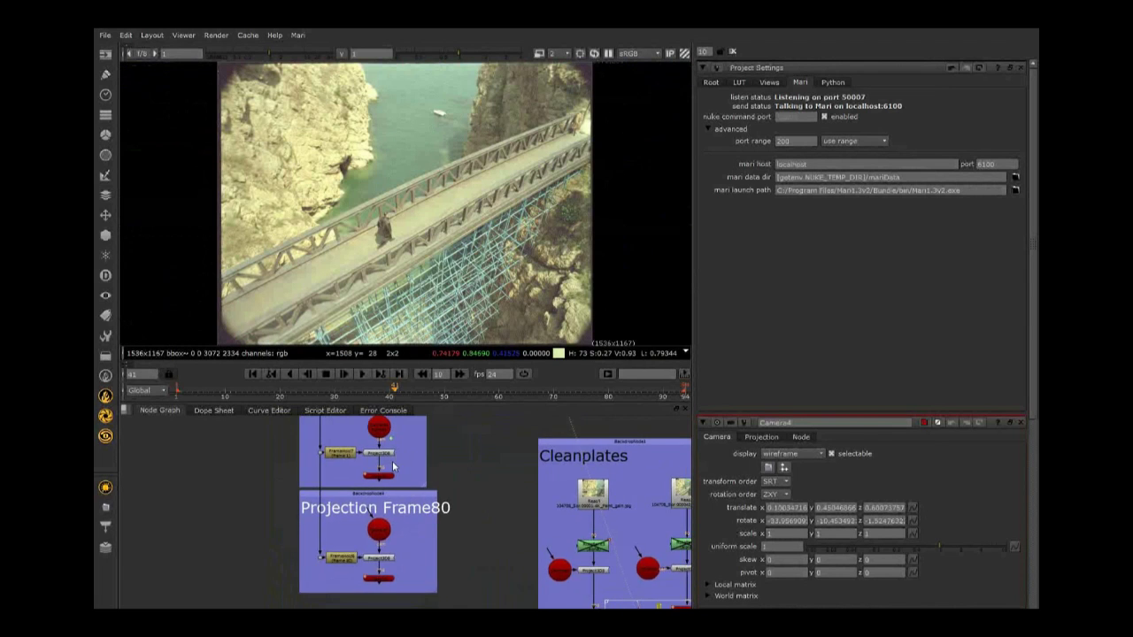
pyautogui.scroll(3, 396, 453)
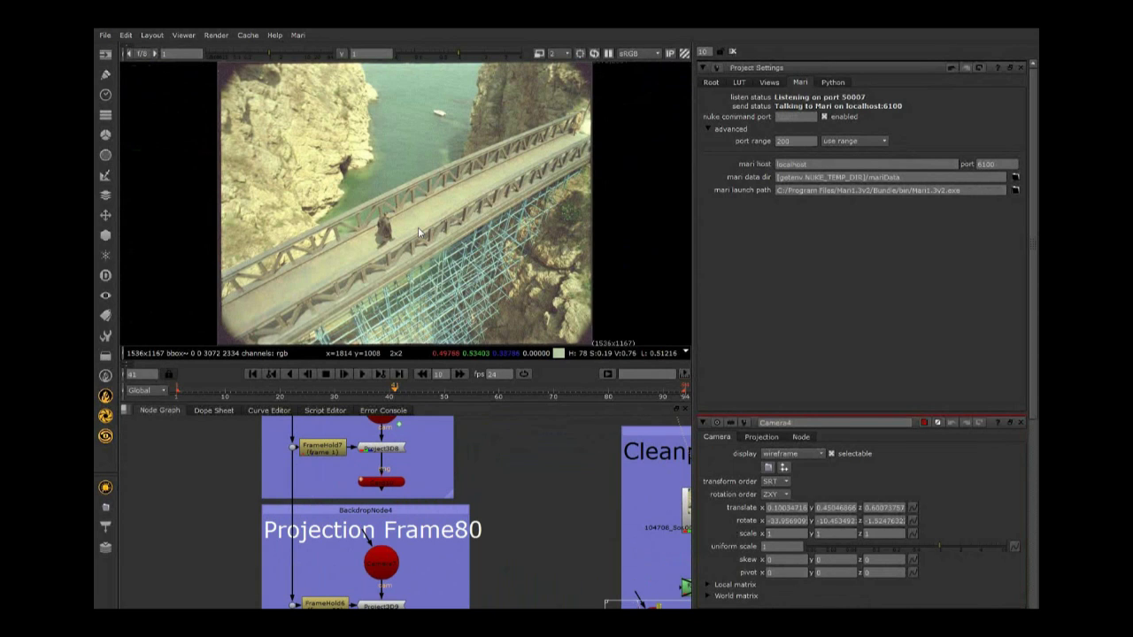
pyautogui.scroll(2, 409, 498)
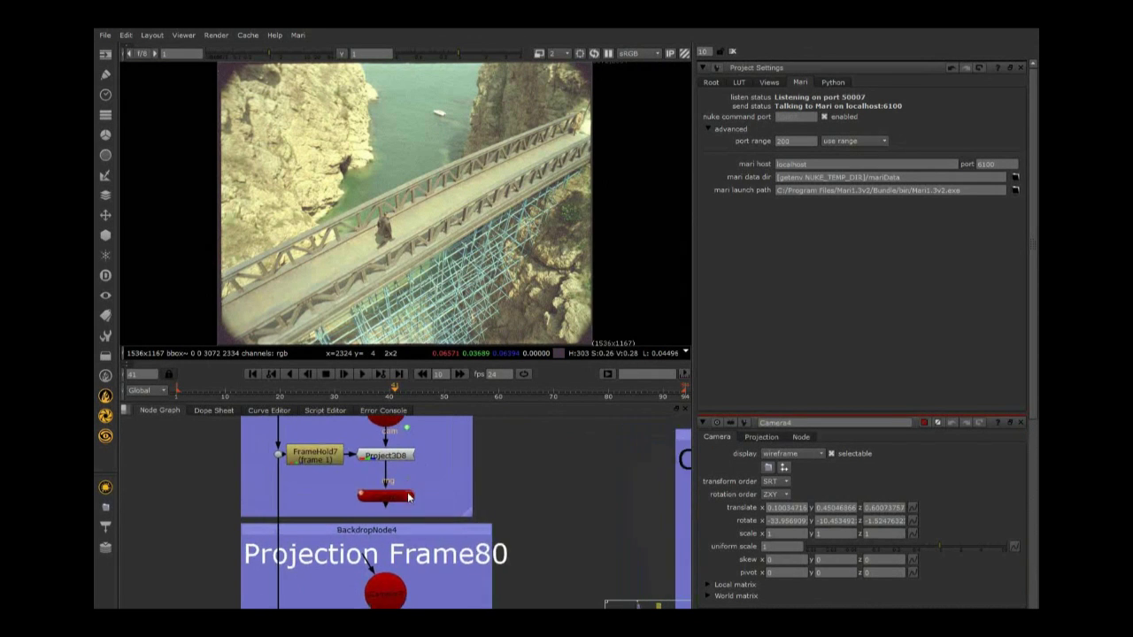
# - Switch to Mari and inspect the bridge projection on Card10 from different angles and distances
pyautogui.hotkey('alt', 'Tab')
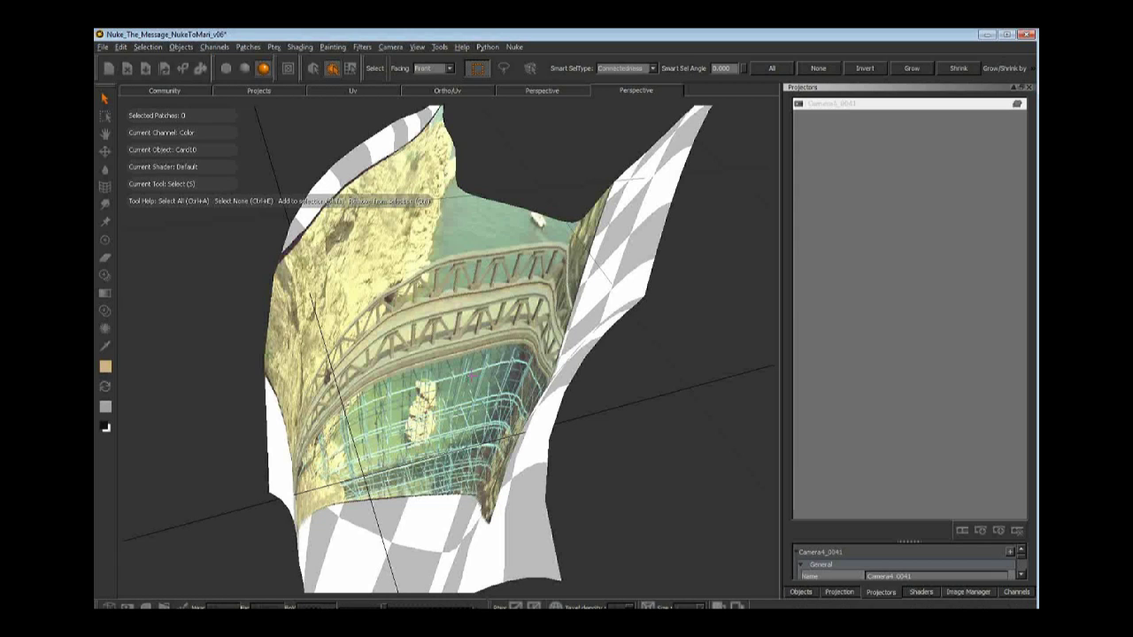
pyautogui.keyDown('alt'); pyautogui.moveTo(471, 375); pyautogui.dragTo(531, 332); pyautogui.keyUp('alt')
pyautogui.keyDown('alt'); pyautogui.moveTo(531, 331); pyautogui.dragTo(602, 332, button='right'); pyautogui.keyUp('alt')
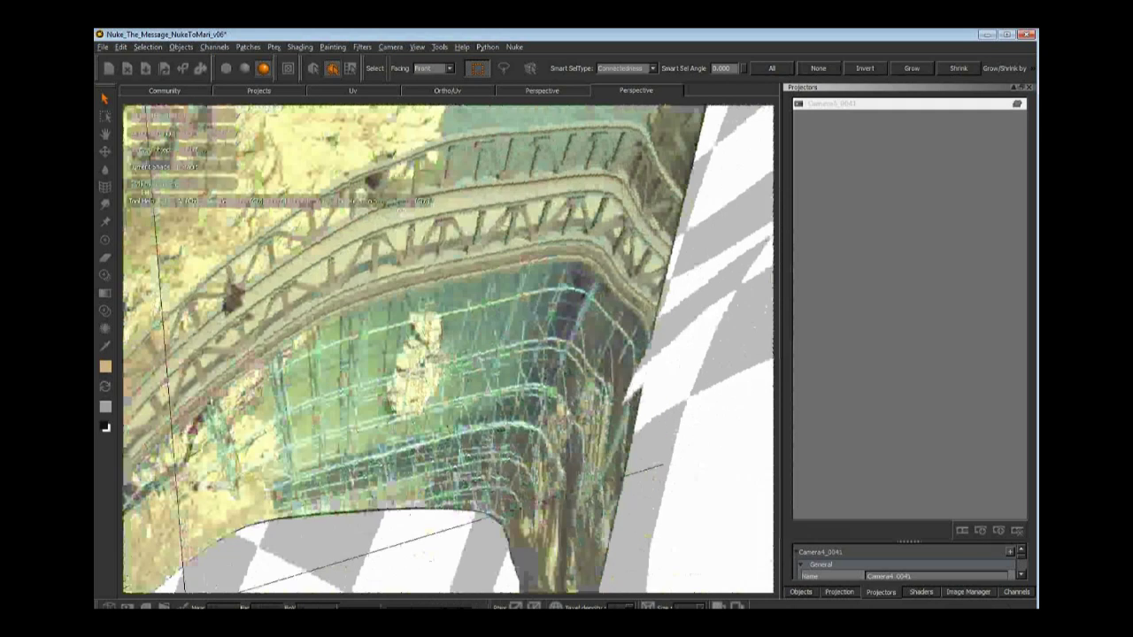
pyautogui.keyDown('alt'); pyautogui.moveTo(602, 332); pyautogui.dragTo(595, 333); pyautogui.keyUp('alt')
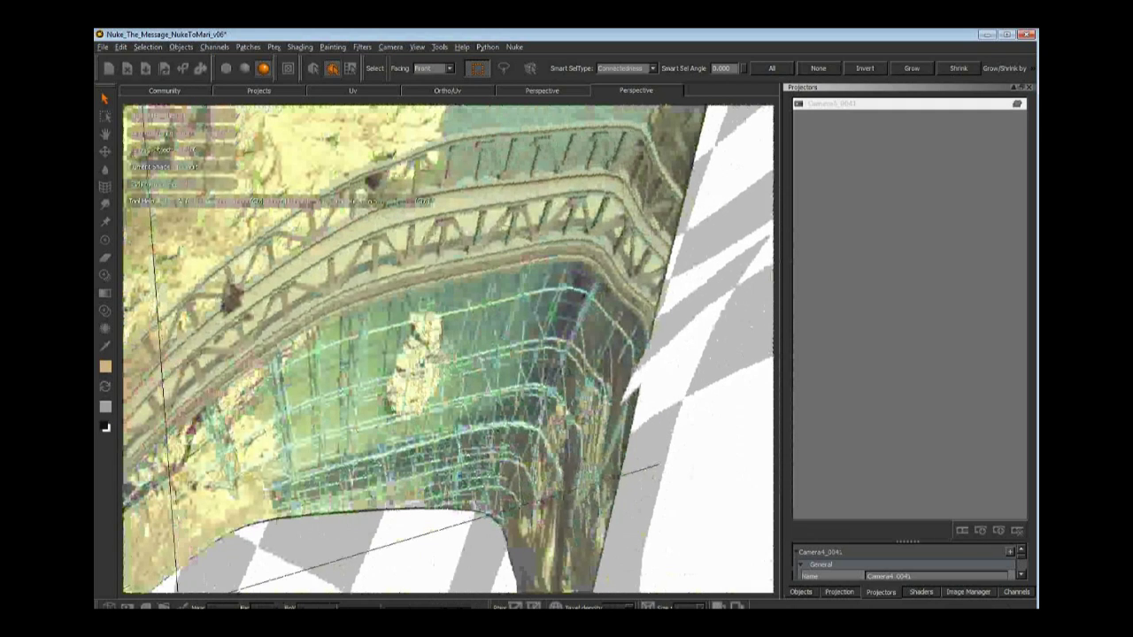
pyautogui.keyDown('alt'); pyautogui.moveTo(594, 334); pyautogui.dragTo(495, 336, button='right'); pyautogui.keyUp('alt')
pyautogui.keyDown('alt'); pyautogui.moveTo(496, 336); pyautogui.dragTo(522, 328); pyautogui.keyUp('alt')
# - Use the Towbrush to copy water from behind the bridge over the rock and scaffolding below it
pyautogui.keyDown('alt'); pyautogui.moveTo(522, 328); pyautogui.dragTo(490, 389, button='middle'); pyautogui.keyUp('alt')
pyautogui.moveTo(490, 389)
pyautogui.keyDown('alt'); pyautogui.mouseDown()
pyautogui.moveTo(474, 393)
pyautogui.moveTo(531, 380)
pyautogui.moveTo(511, 391)
pyautogui.mouseUp(); pyautogui.keyUp('alt')
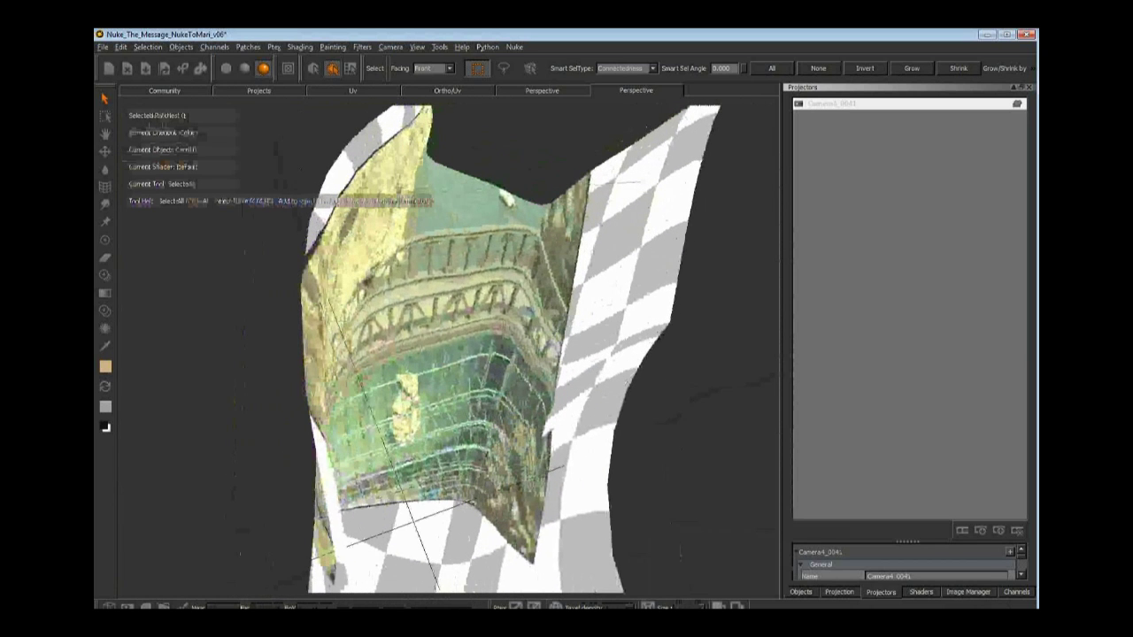
pyautogui.moveTo(495, 349); pyautogui.dragTo(504, 352, button='middle')
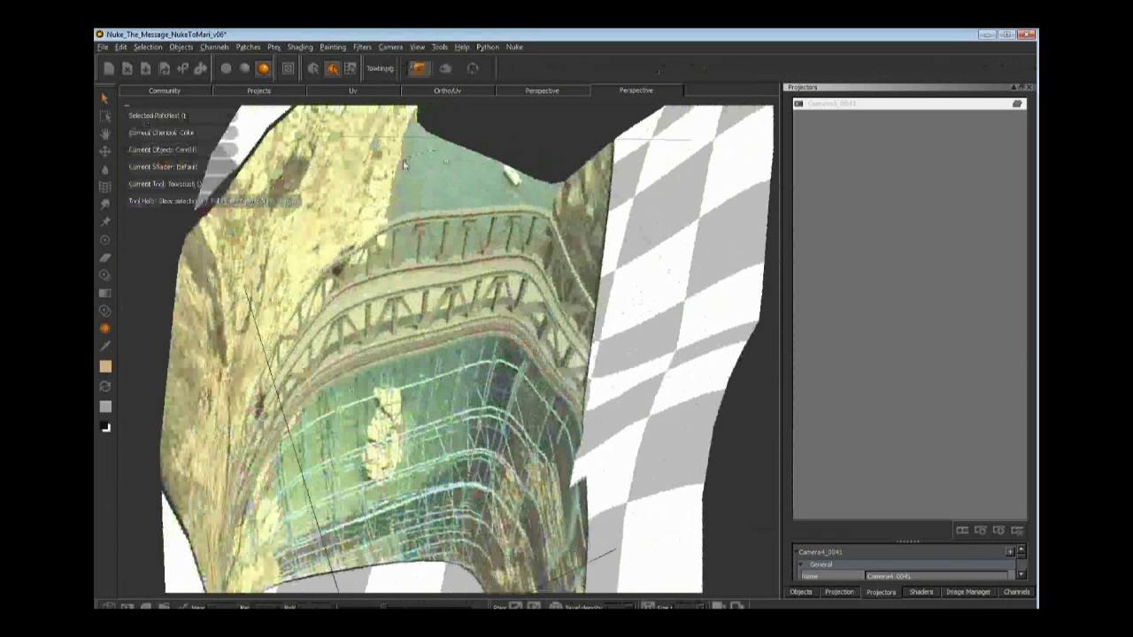
pyautogui.moveTo(442, 179)
pyautogui.mouseDown()
pyautogui.moveTo(462, 213)
pyautogui.moveTo(406, 440)
pyautogui.moveTo(381, 447)
pyautogui.moveTo(383, 403)
pyautogui.mouseUp()
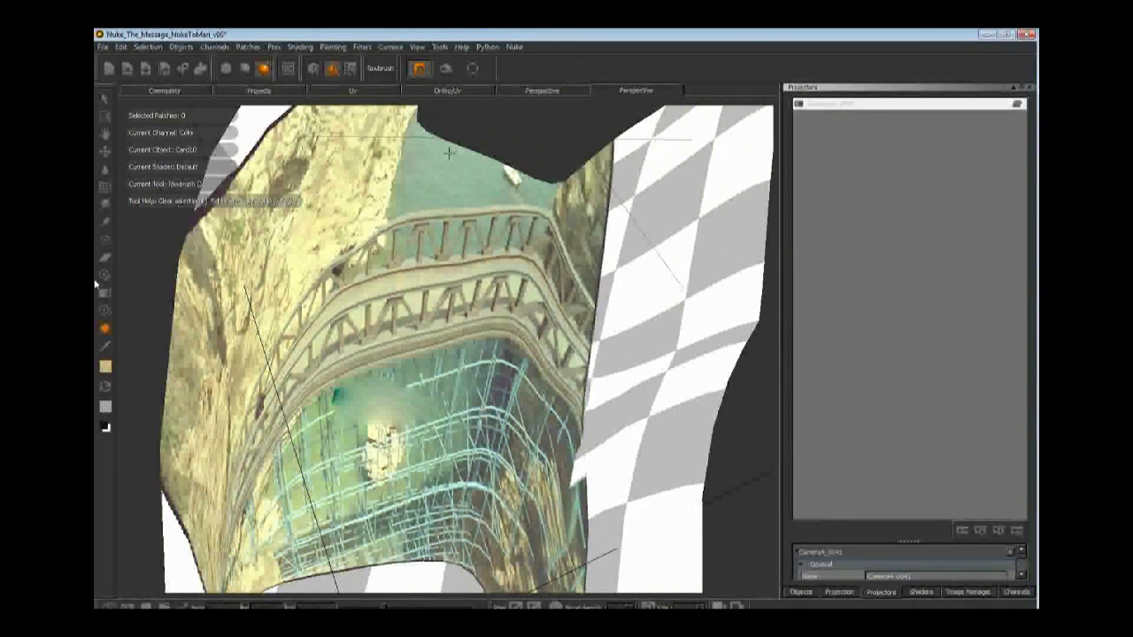
# - Set up the Clone Stamp with a smaller radius and a tip from the Basic Brushes set for cloning the water
pyautogui.click(104, 312)
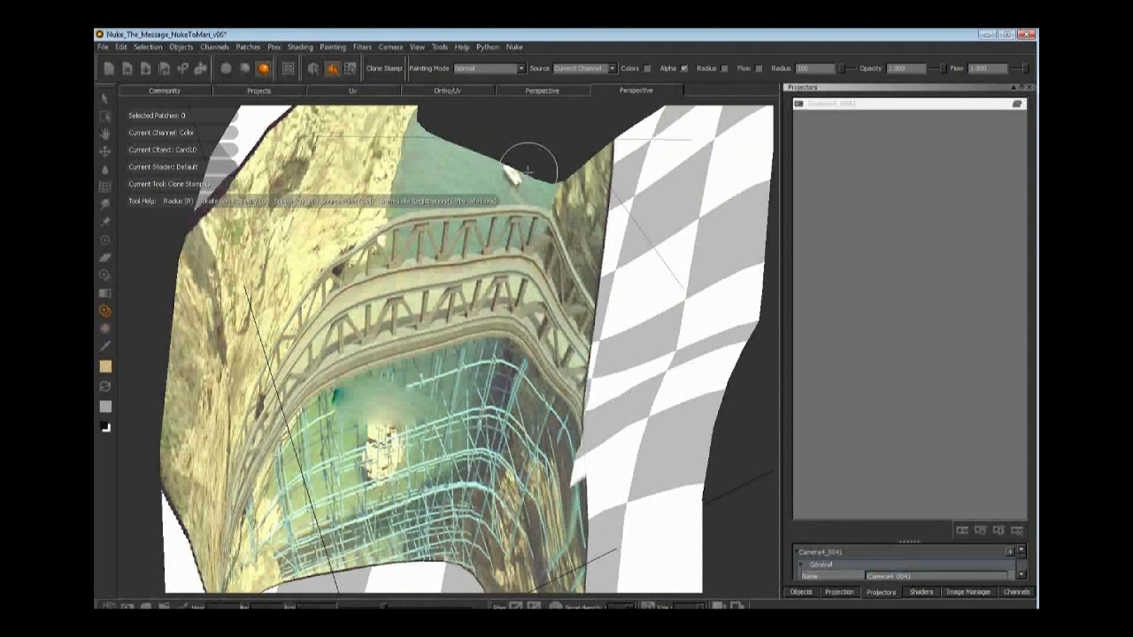
pyautogui.press('r')
pyautogui.moveTo(440, 180); pyautogui.dragTo(420, 181)
pyautogui.press('j')
pyautogui.press('k')
pyautogui.click(436, 181)
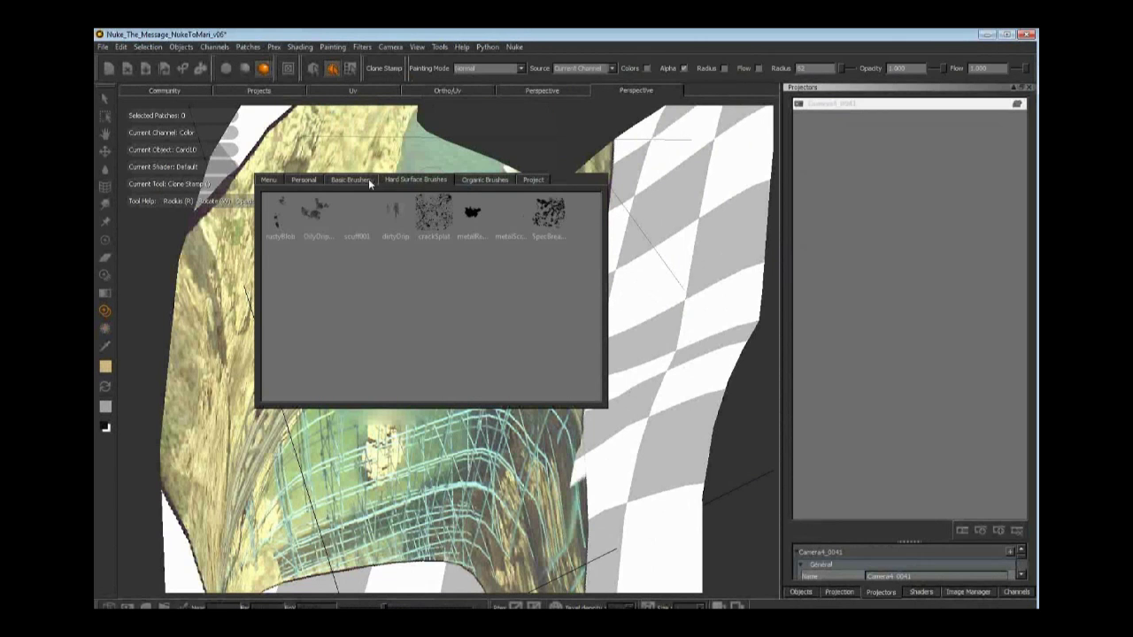
pyautogui.click(368, 179)
pyautogui.click(468, 219)
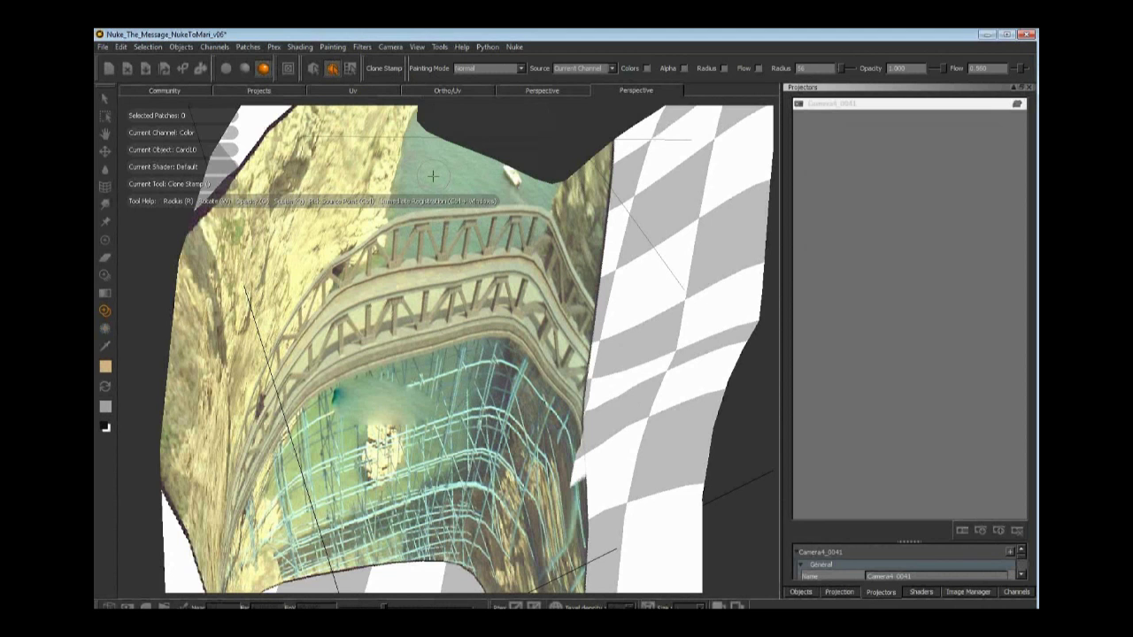
# - Clone water onto the scaffolding beside the towed patch and inspect the paint from another angle
pyautogui.keyDown('alt'); pyautogui.moveTo(432, 175); pyautogui.dragTo(437, 182); pyautogui.keyUp('alt')
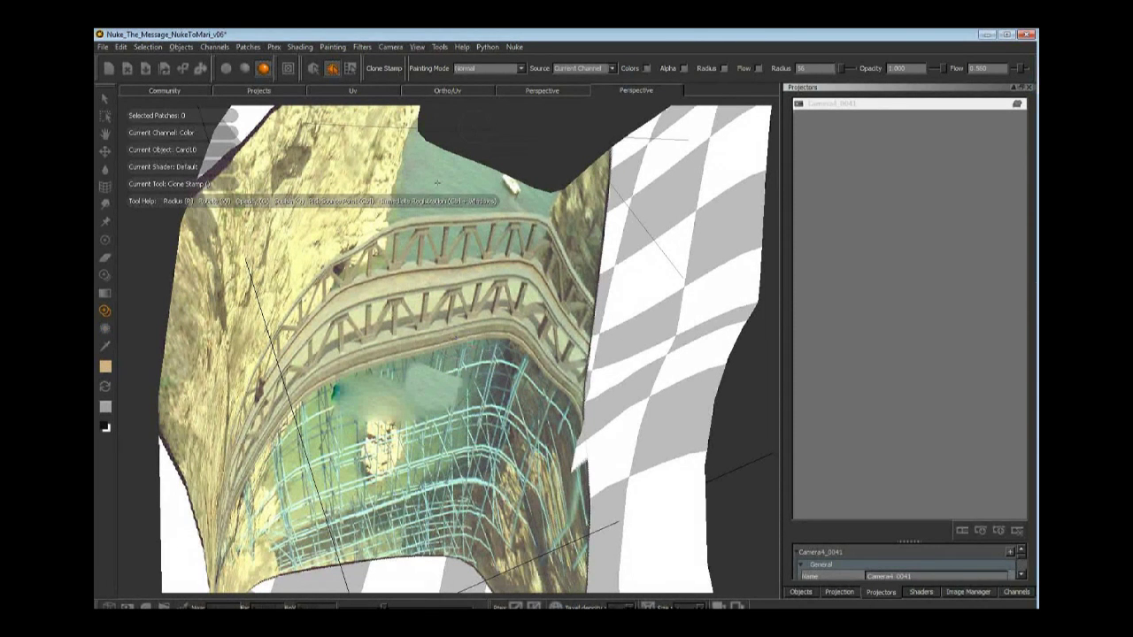
pyautogui.keyDown('alt'); pyautogui.moveTo(437, 292); pyautogui.dragTo(478, 292); pyautogui.keyUp('alt')
pyautogui.keyDown('alt'); pyautogui.moveTo(469, 354); pyautogui.dragTo(491, 354); pyautogui.keyUp('alt')
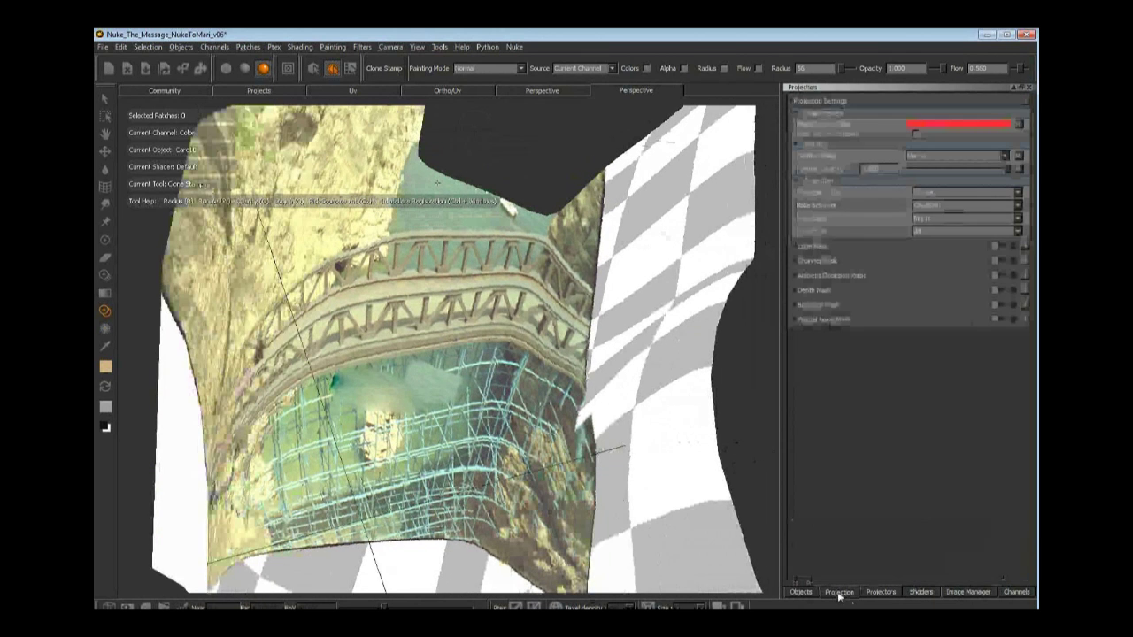
# - Choose the FrameHold7 image in the Image Manager as the source and activate the Paint Through tool
pyautogui.click(838, 591)
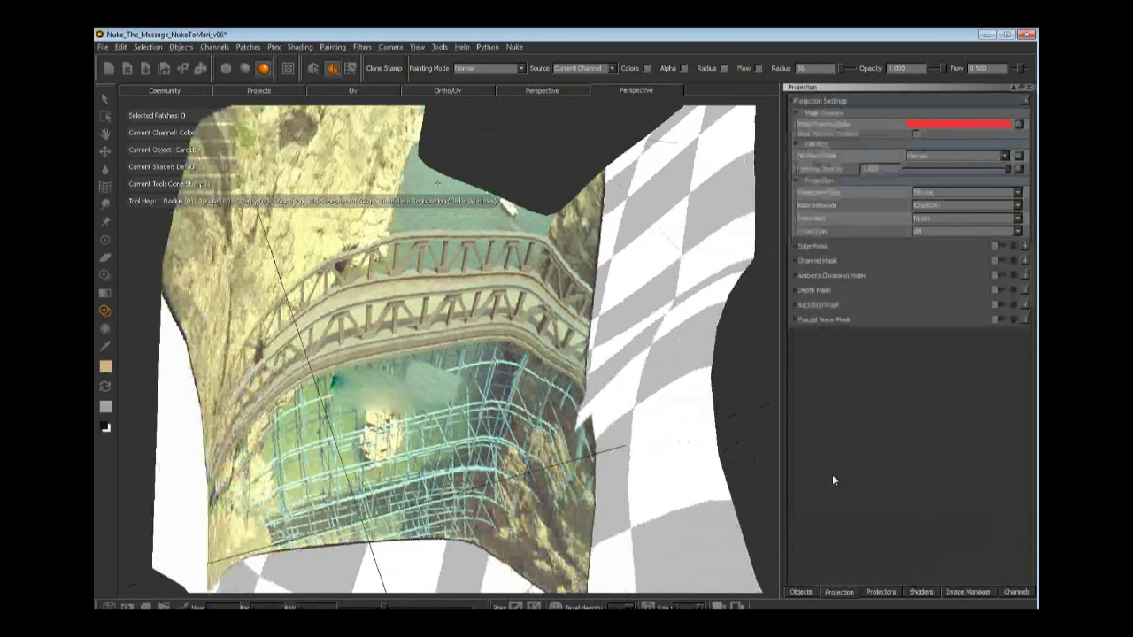
pyautogui.click(963, 592)
pyautogui.click(821, 128)
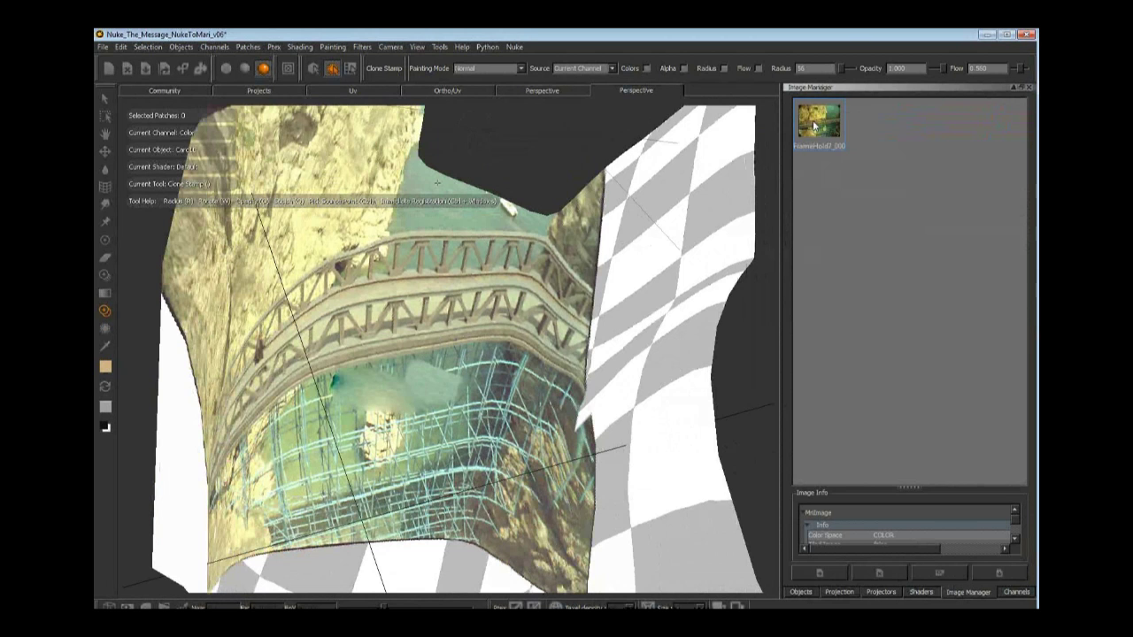
pyautogui.moveTo(822, 135); pyautogui.dragTo(114, 257)
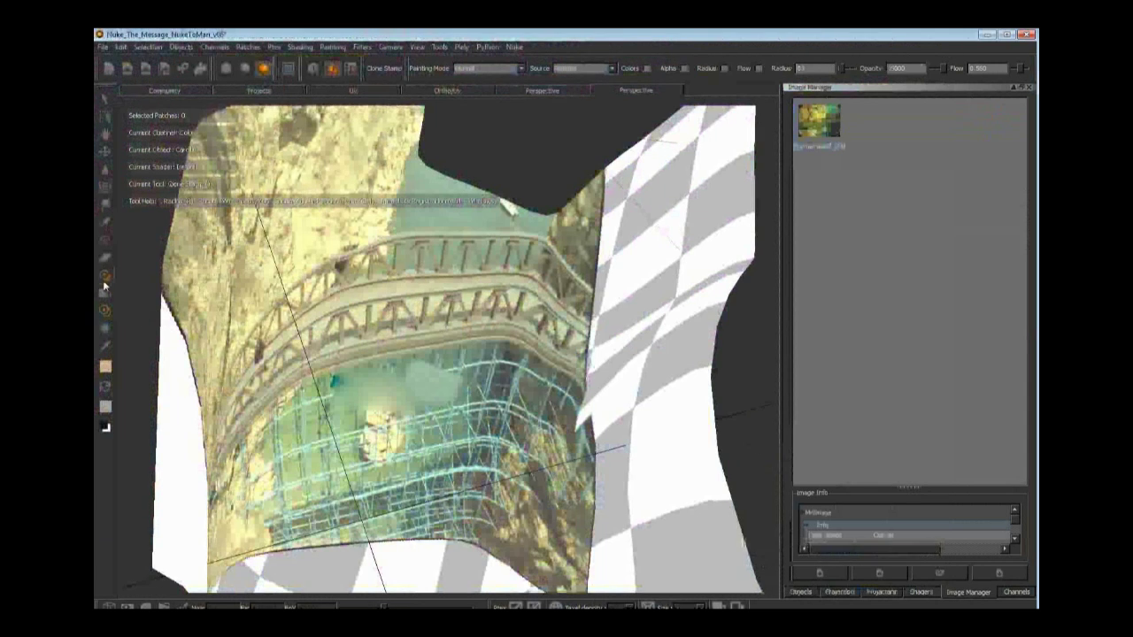
pyautogui.click(105, 275)
# - Scale down and reposition the overlaid FrameHold7 image so its open water lies over the scaffolding beneath the bridge
pyautogui.moveTo(392, 383); pyautogui.dragTo(392, 383)
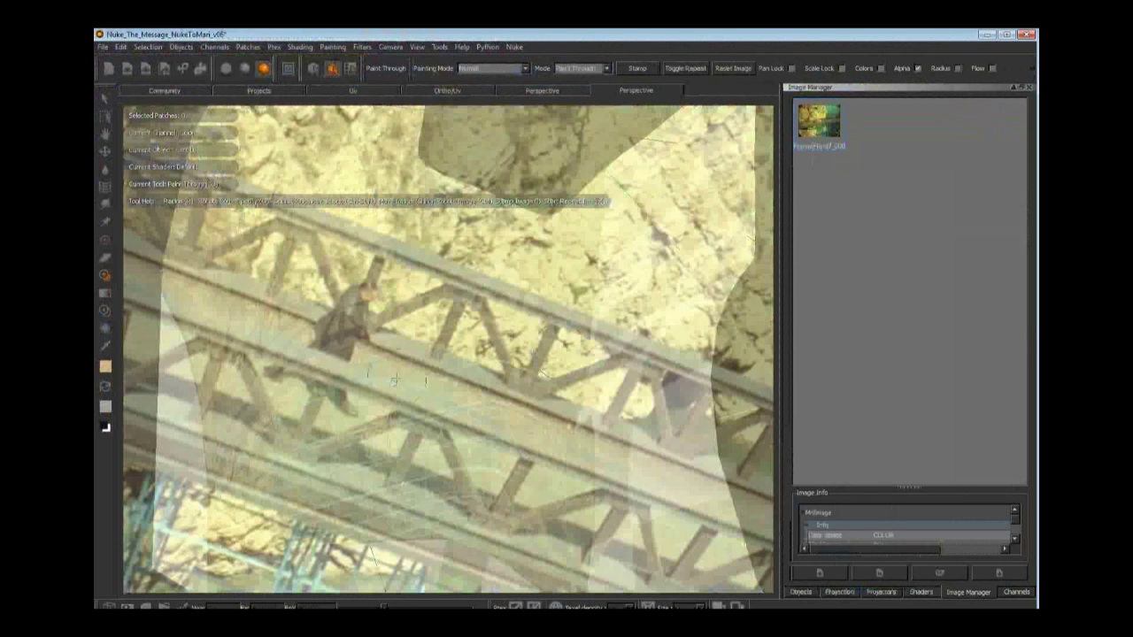
pyautogui.keyDown('ctrl'); pyautogui.keyDown('shift'); pyautogui.moveTo(573, 361); pyautogui.dragTo(372, 371); pyautogui.keyUp('shift'); pyautogui.keyUp('ctrl')
pyautogui.keyDown('shift'); pyautogui.moveTo(611, 385); pyautogui.dragTo(364, 481); pyautogui.keyUp('shift')
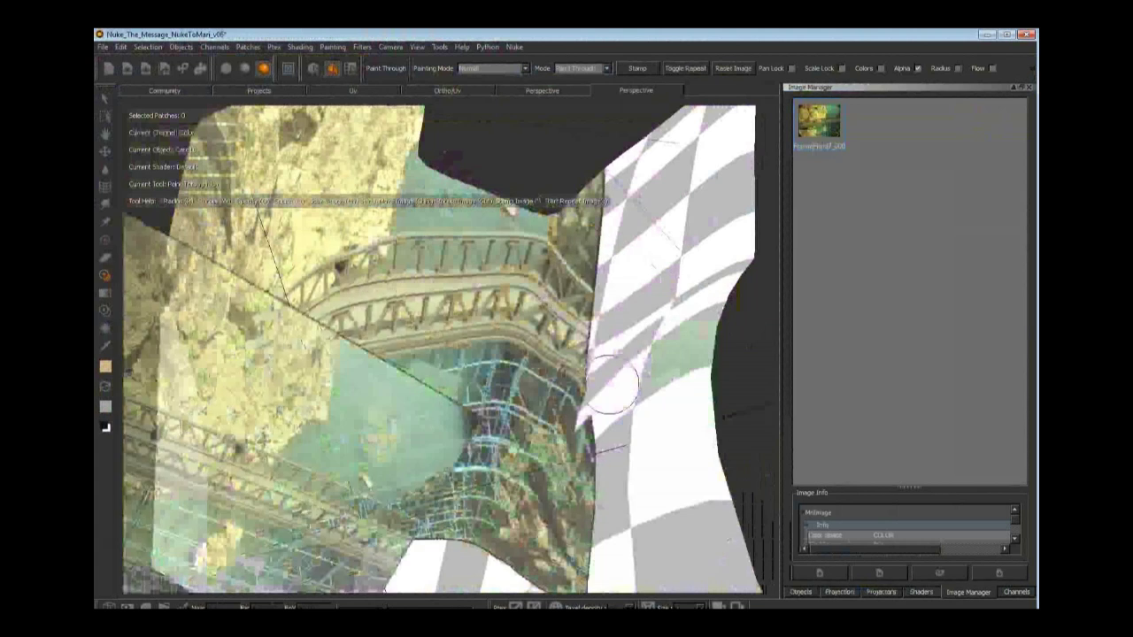